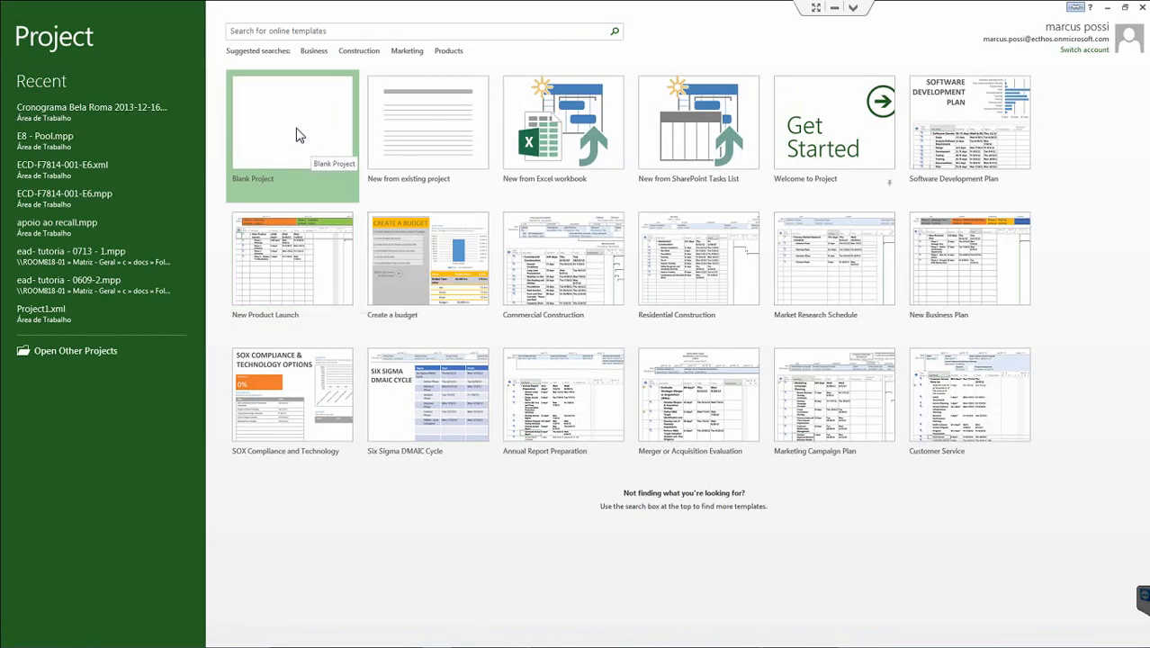
# - Create a blank project and open the Project Options
pyautogui.click(300, 135)
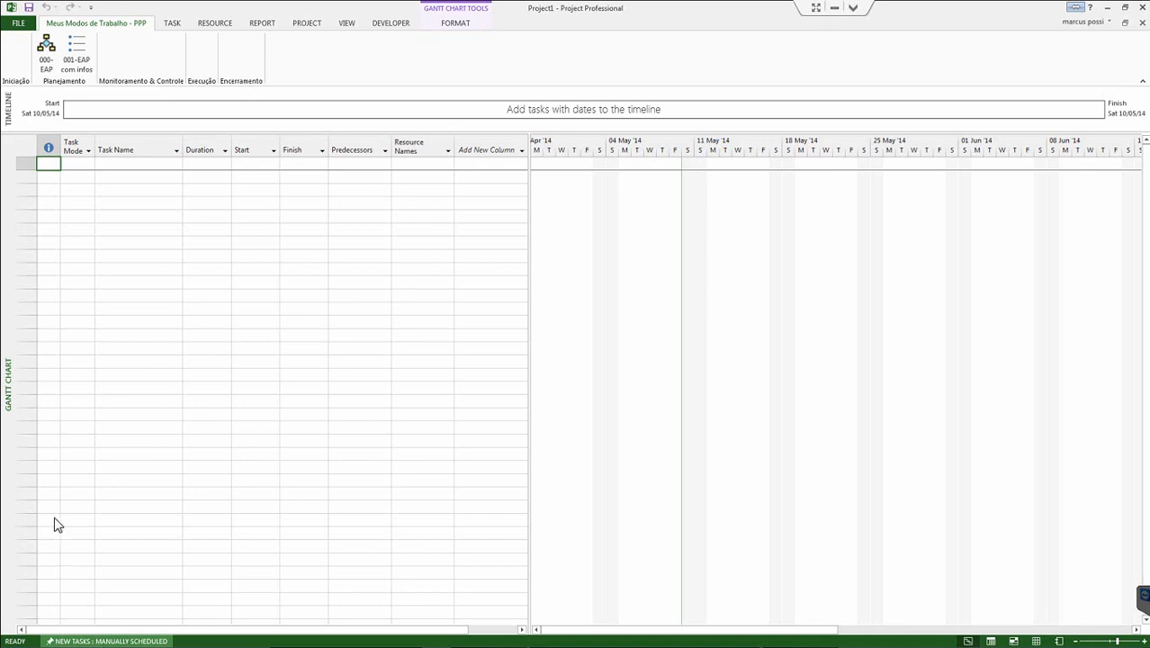
pyautogui.click(18, 25)
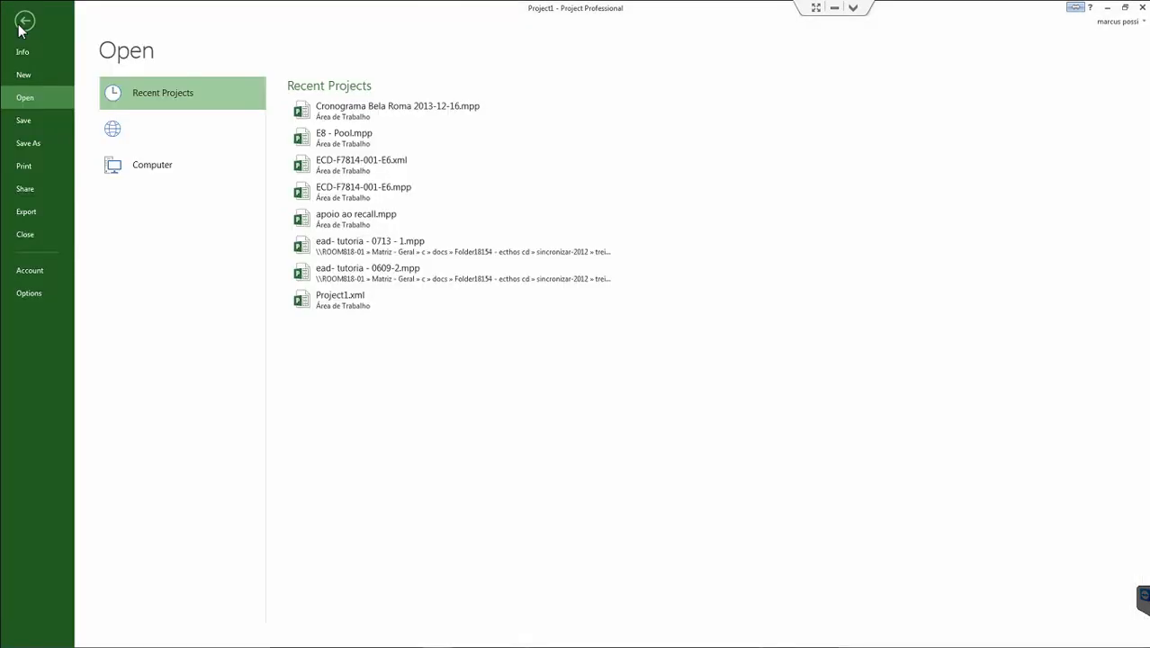
pyautogui.click(28, 293)
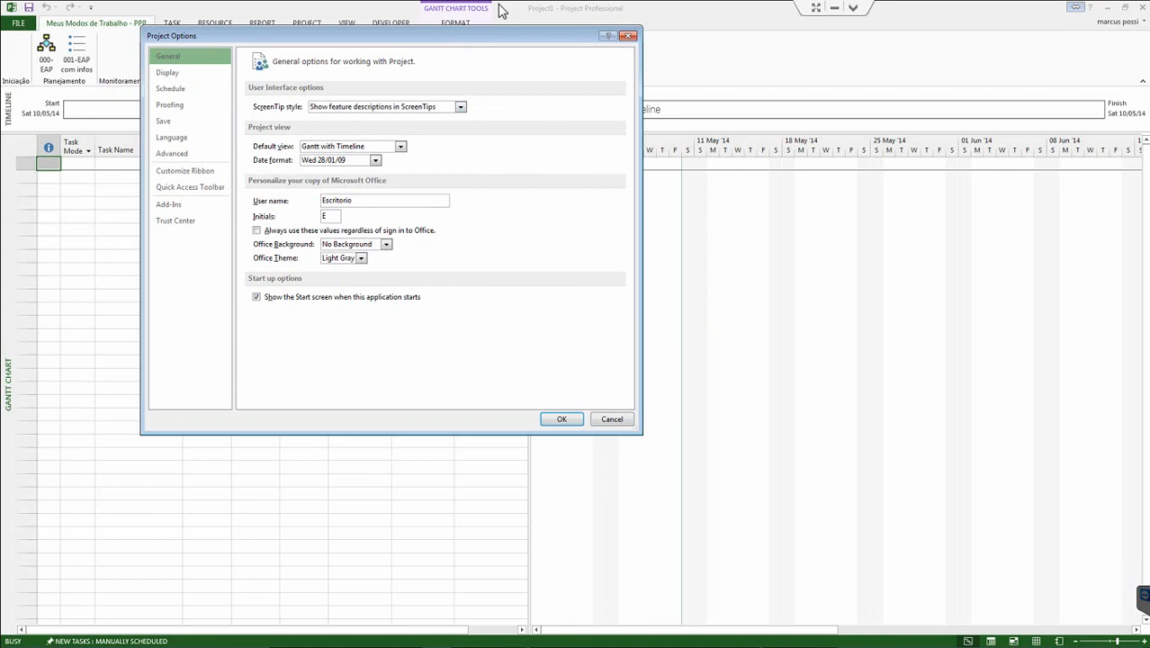
pyautogui.moveTo(490, 38); pyautogui.dragTo(711, 144)
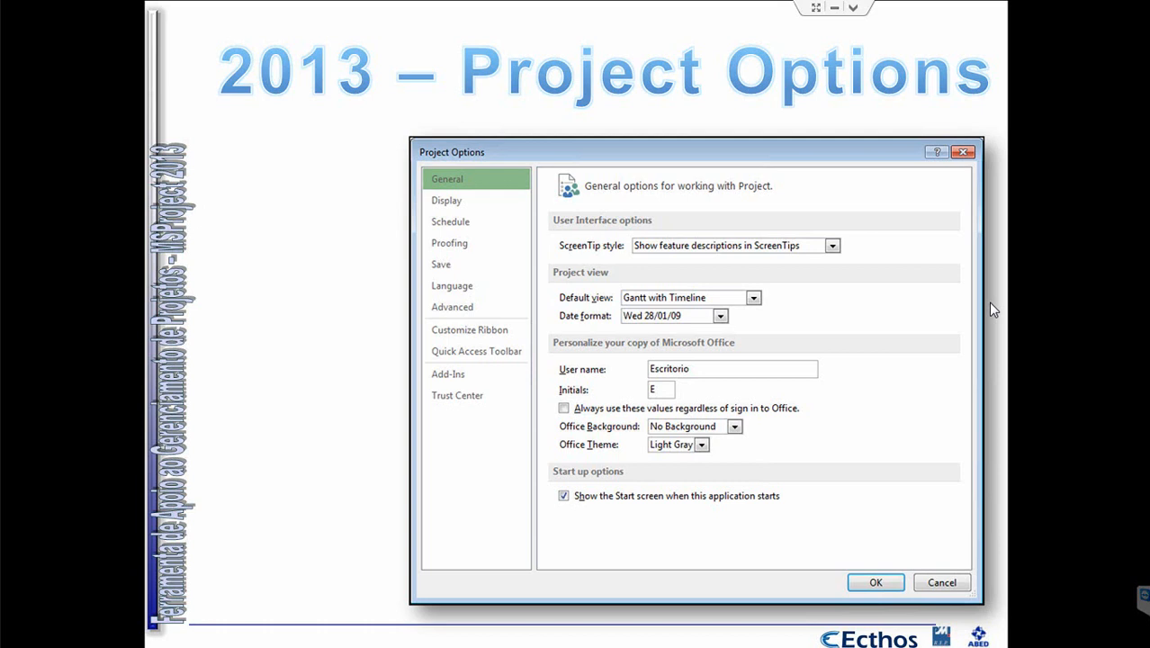
pyautogui.click(991, 304)
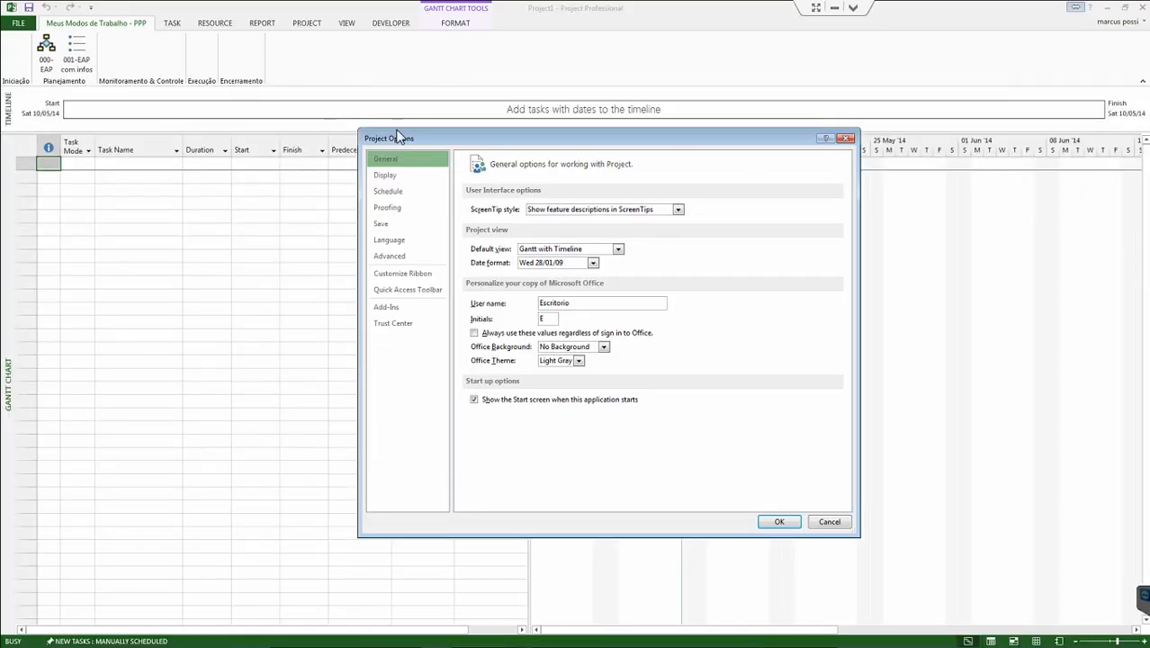
# - Set the ScreenTip style in the General options to Don't show ScreenTips
pyautogui.moveTo(399, 135); pyautogui.dragTo(385, 114)
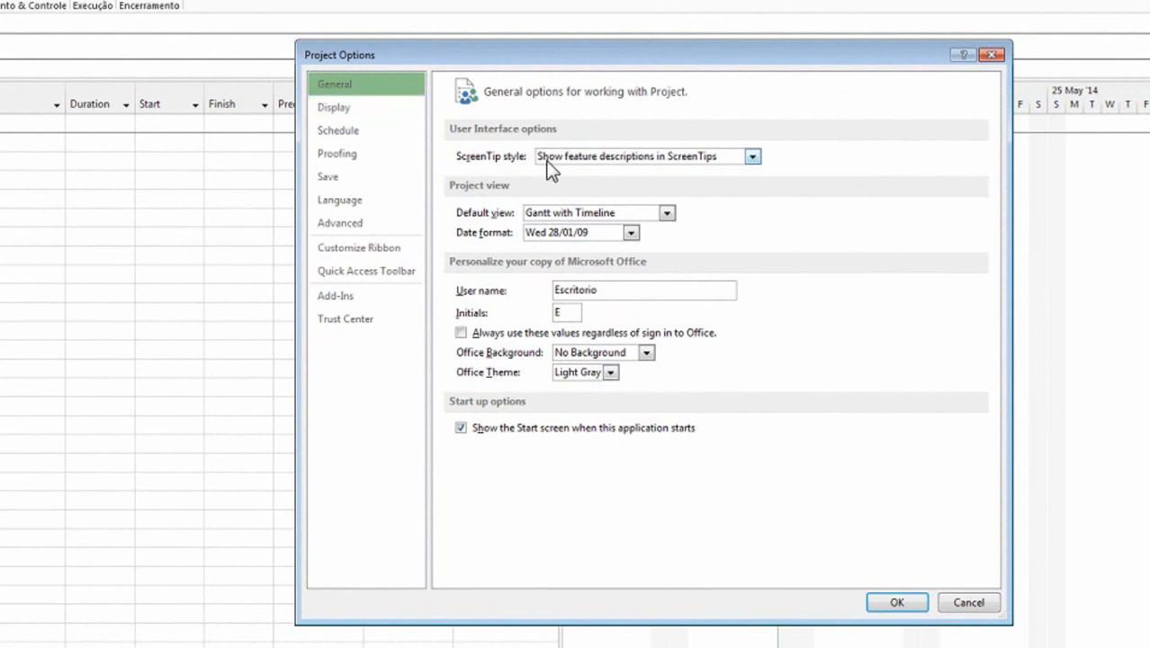
pyautogui.click(752, 158)
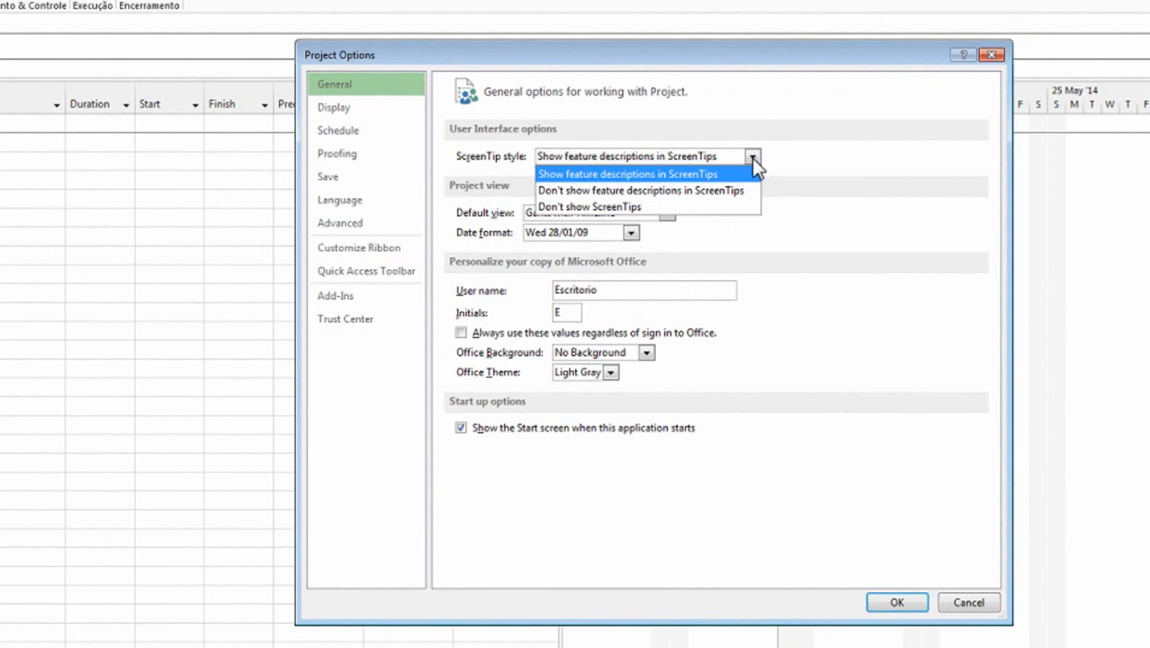
pyautogui.click(731, 207)
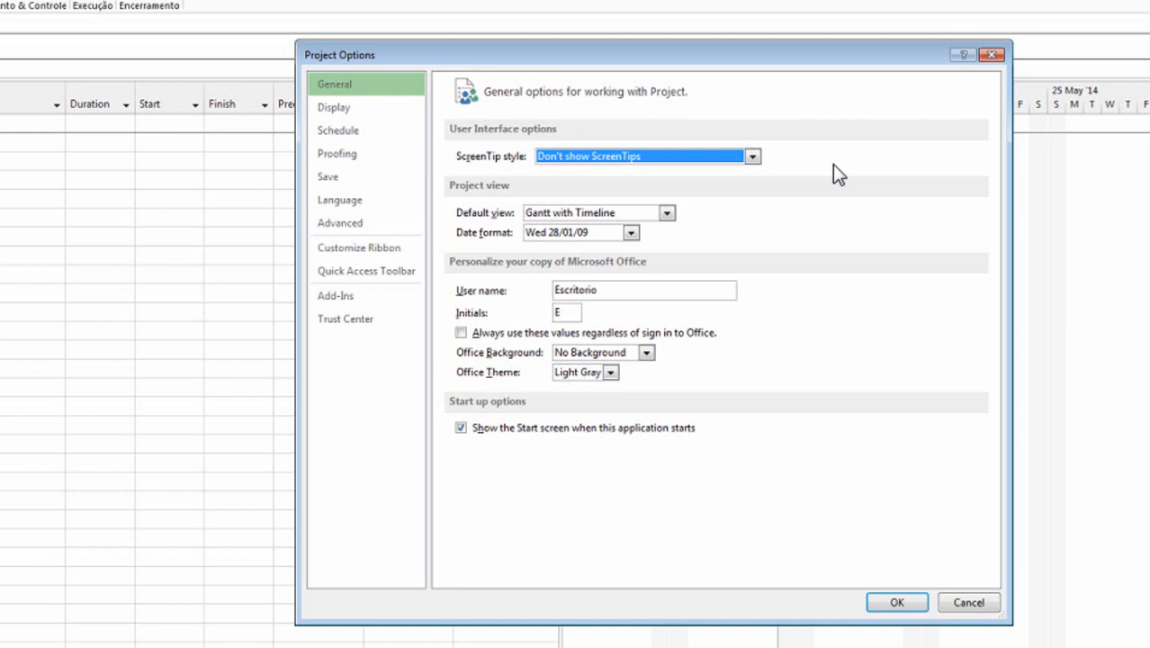
# - Set the default project view to Task Sheet and the date format to 28/01/09
pyautogui.click(574, 216)
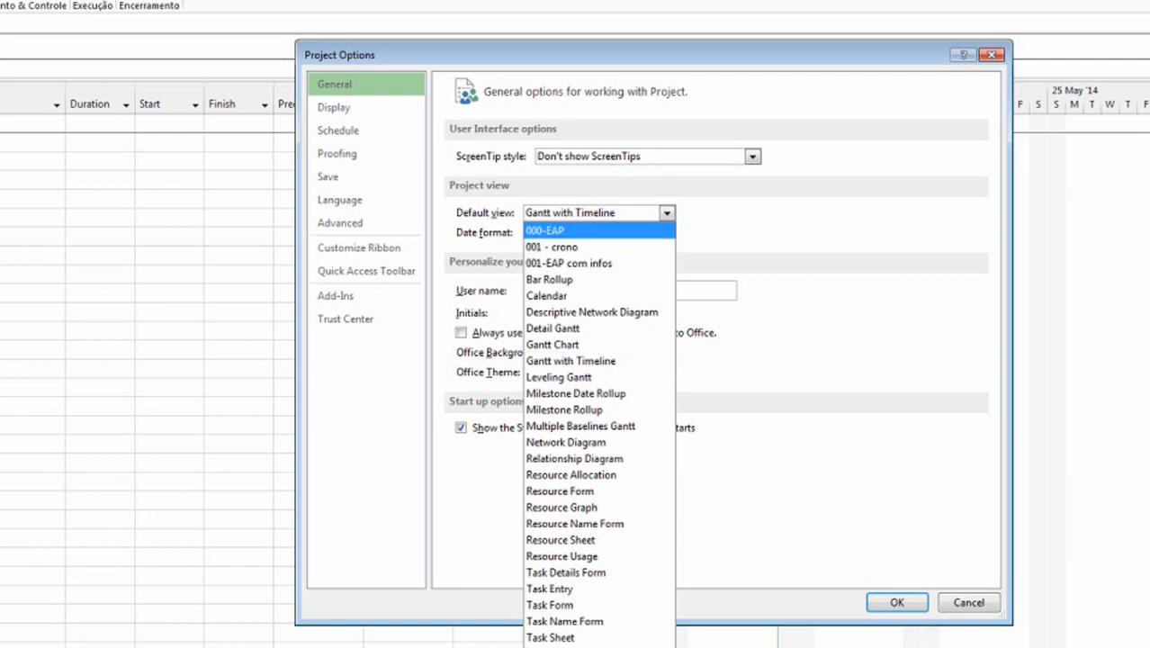
pyautogui.click(569, 637)
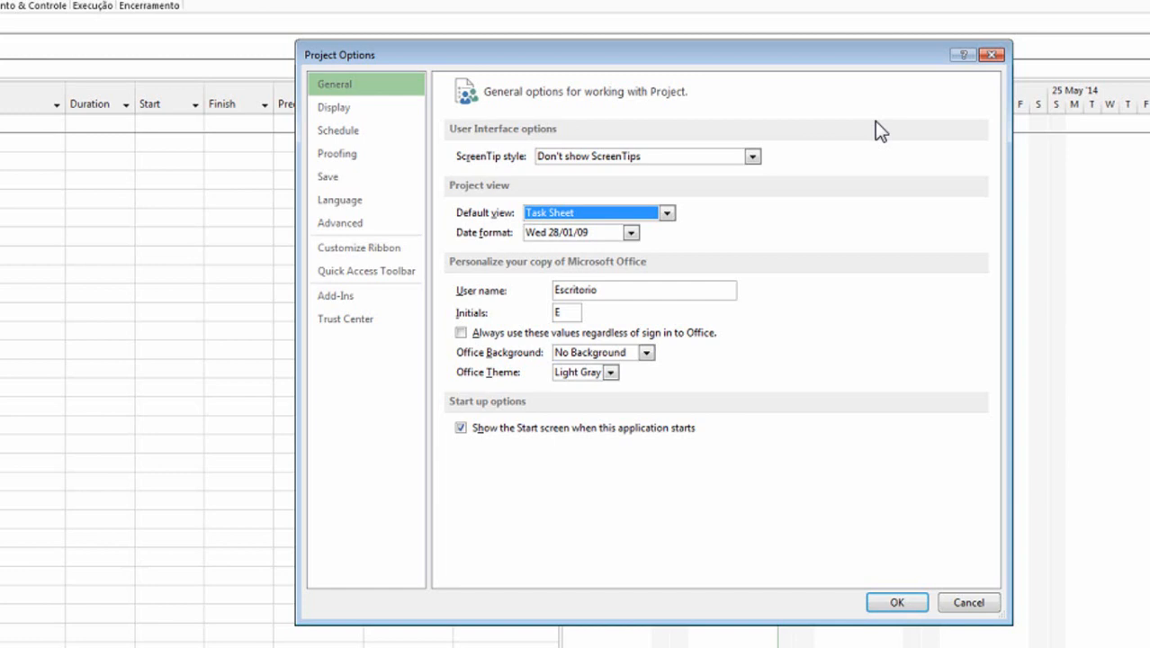
pyautogui.click(631, 233)
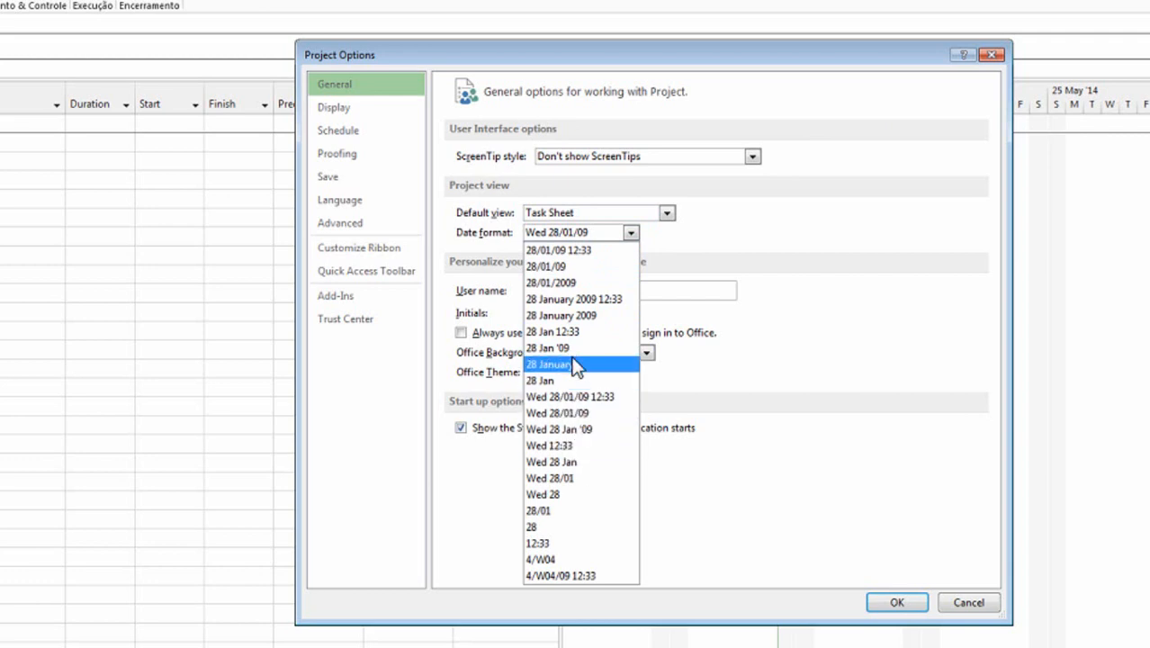
pyautogui.click(568, 272)
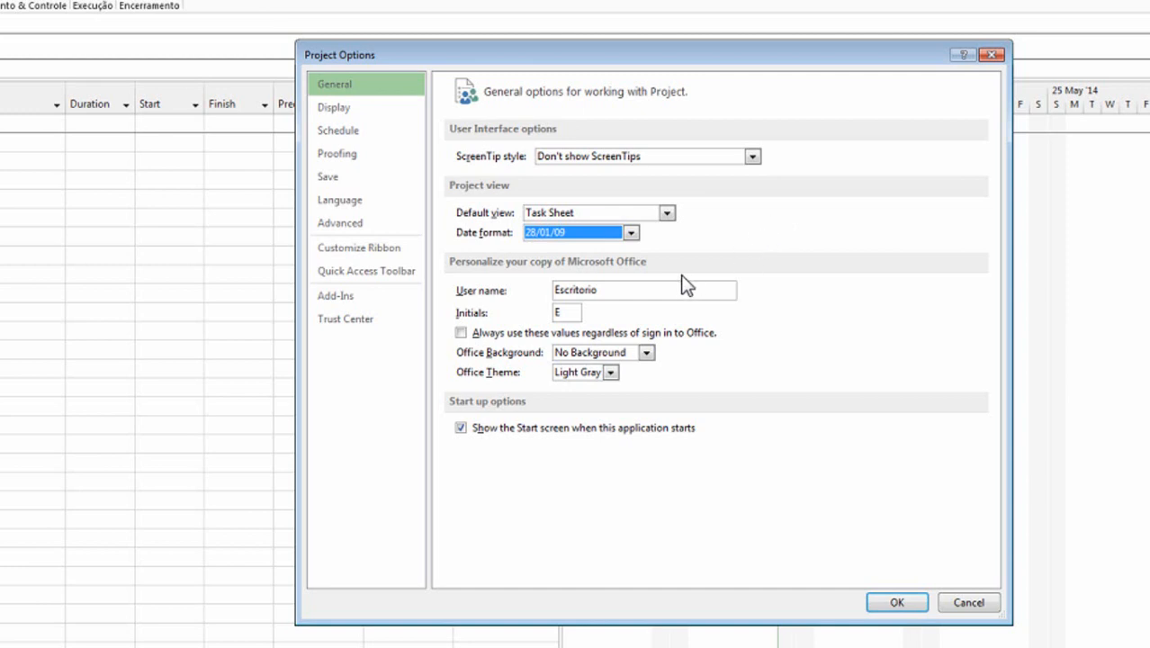
pyautogui.click(636, 293)
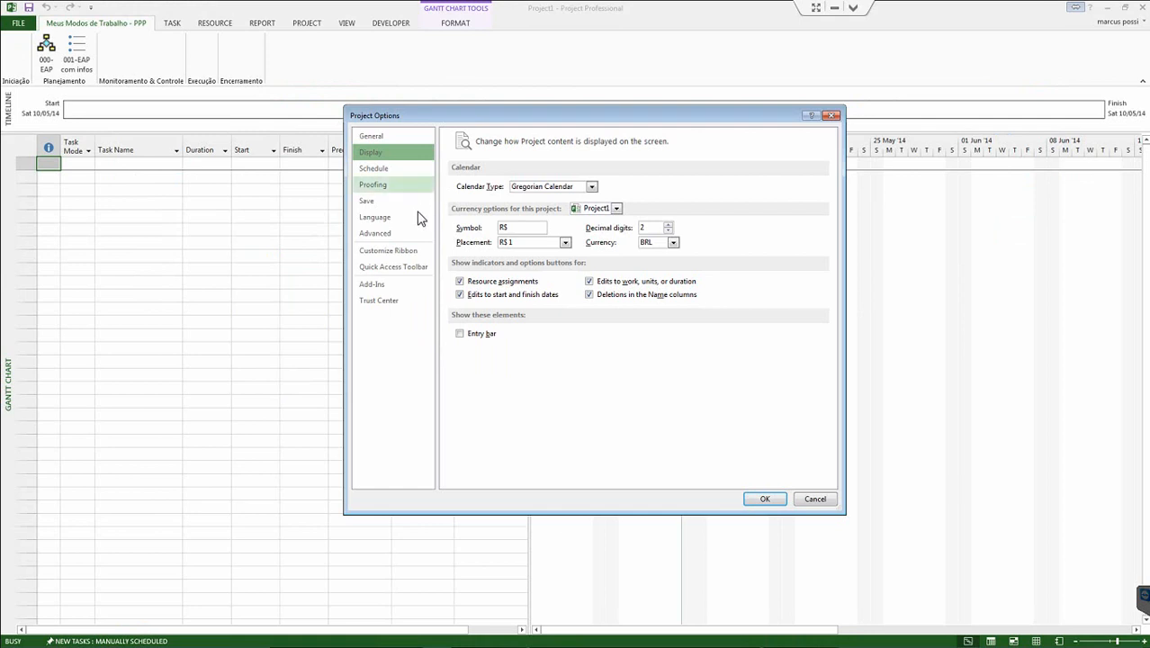
# - Examine the available calendar types and the project-specific currency settings in the Display options
pyautogui.click(544, 189)
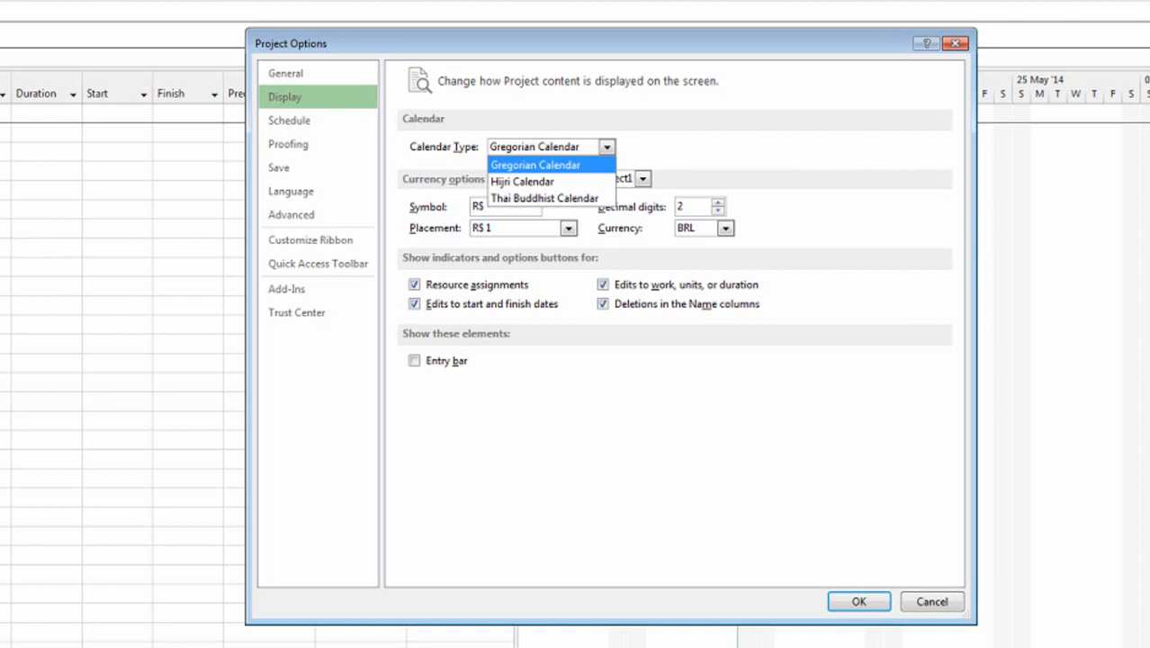
pyautogui.click(900, 133)
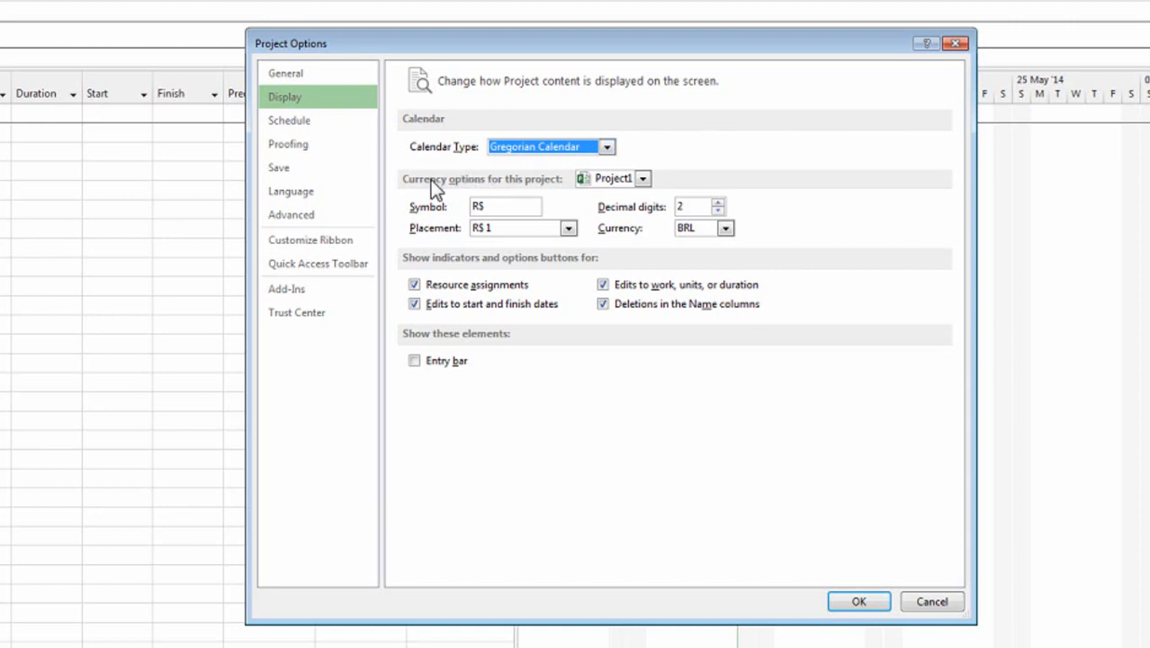
pyautogui.click(644, 181)
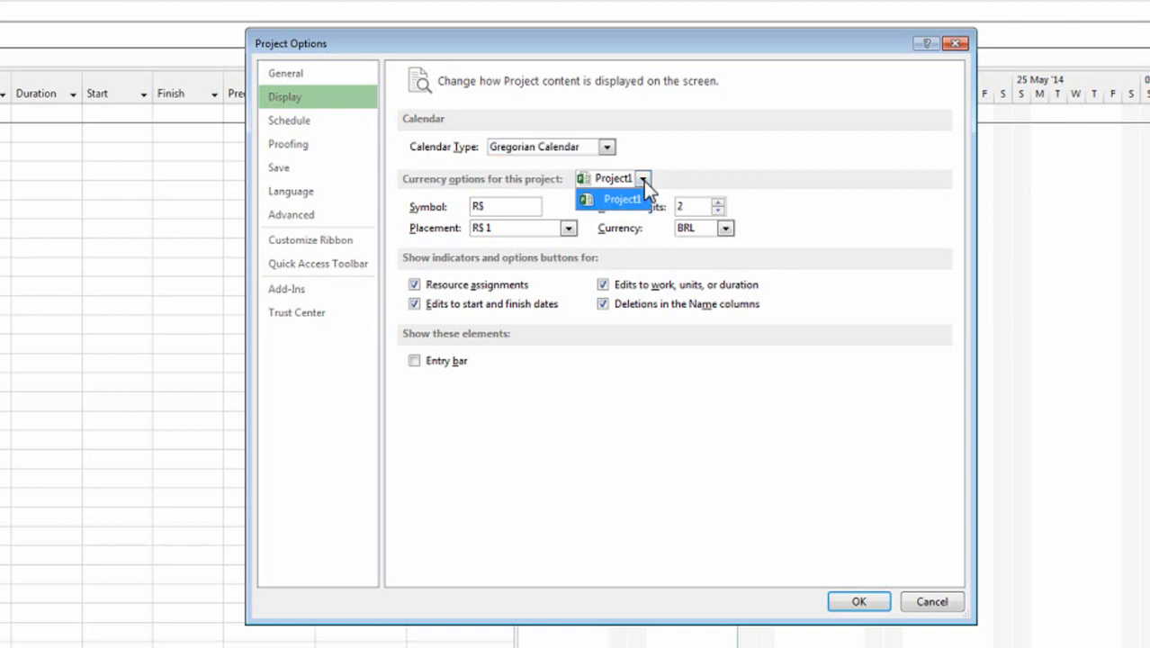
pyautogui.click(643, 181)
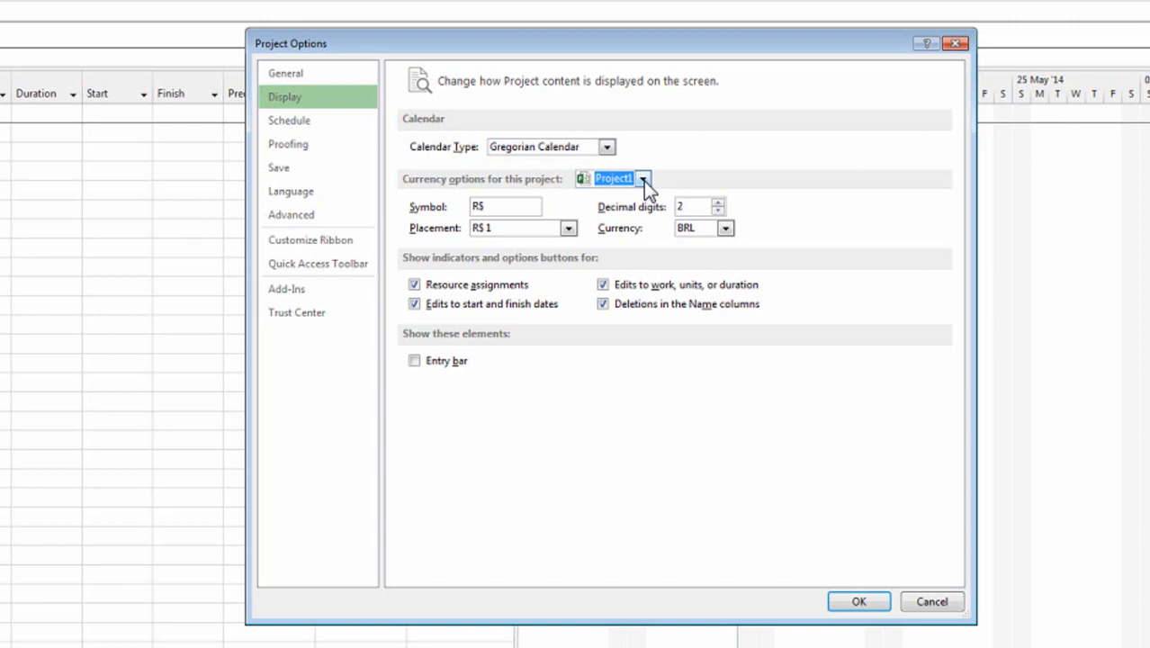
pyautogui.click(518, 204)
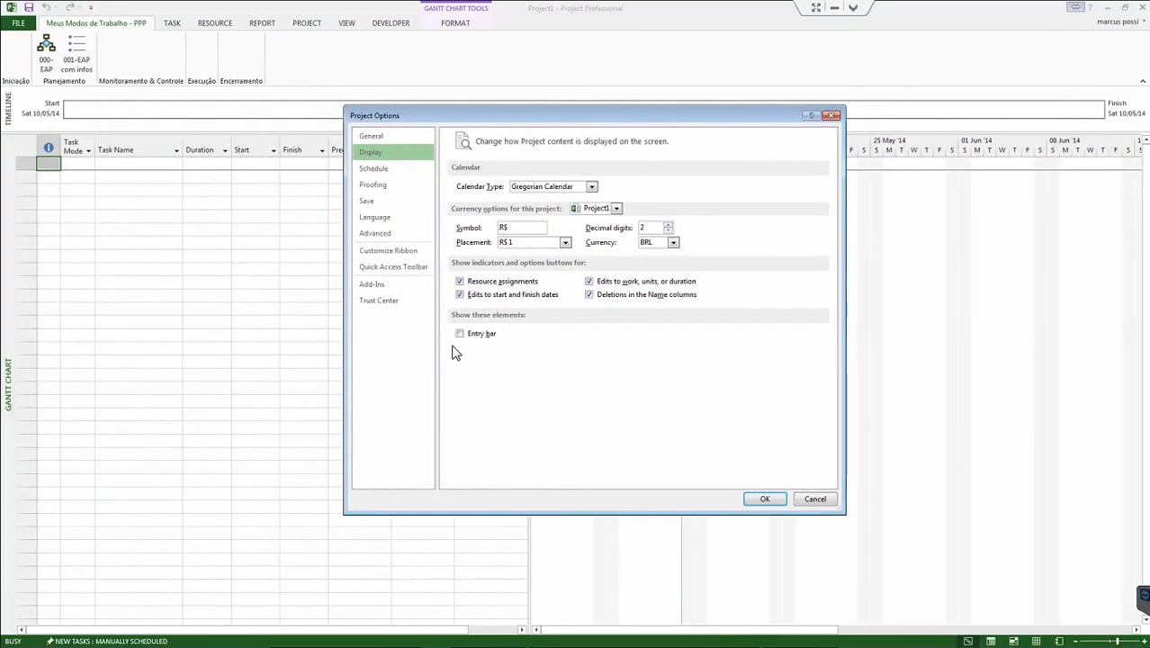
# - Turn on the entry bar in the Display options and apply the settings
pyautogui.click(461, 335)
pyautogui.click(762, 502)
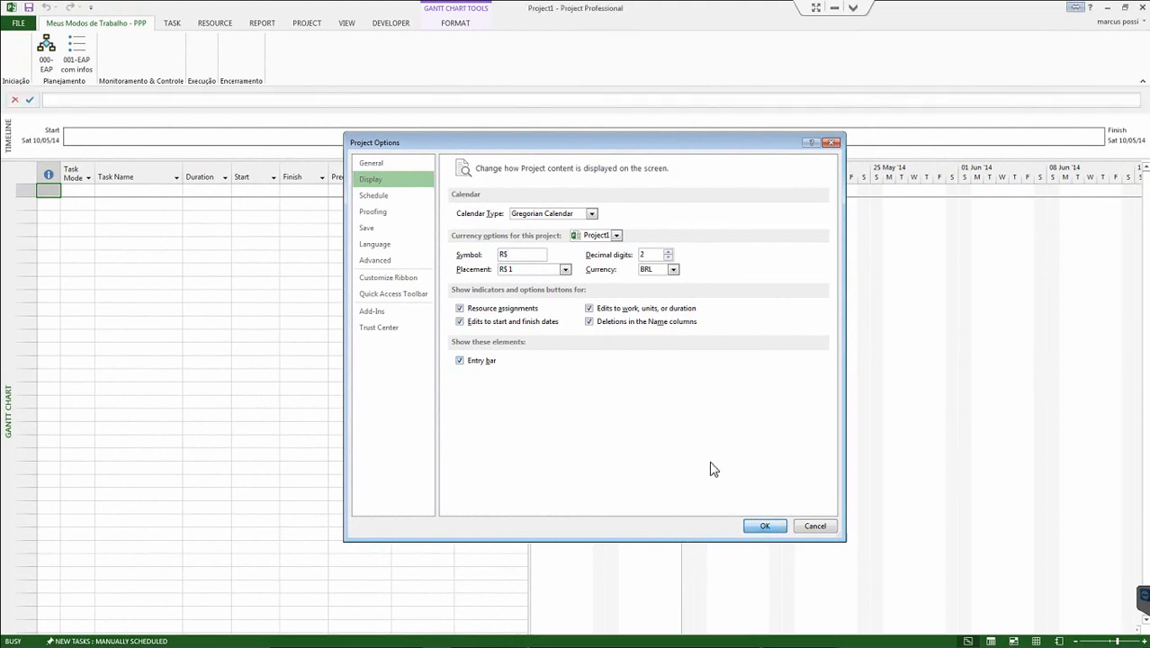
# - Enter a test task named rtrtrtytyt556665 in the first row, completing its name through the entry bar
pyautogui.click(115, 192)
pyautogui.write('rtrtr')
pyautogui.click(78, 98)
pyautogui.write('tytyt556665')
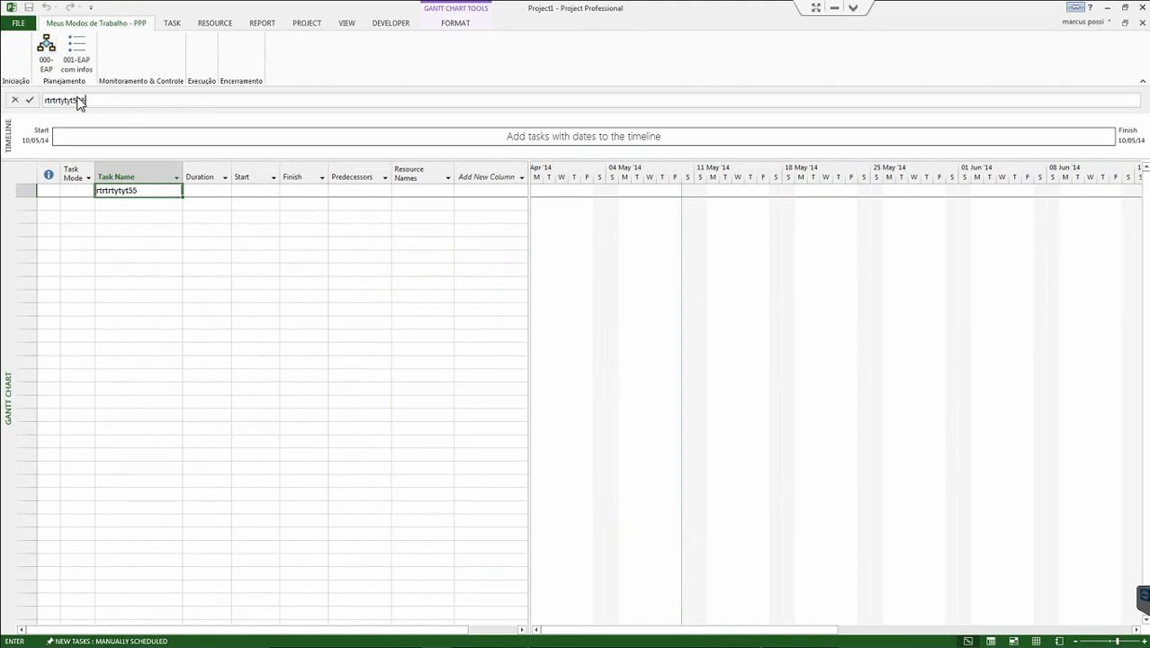
pyautogui.click(206, 295)
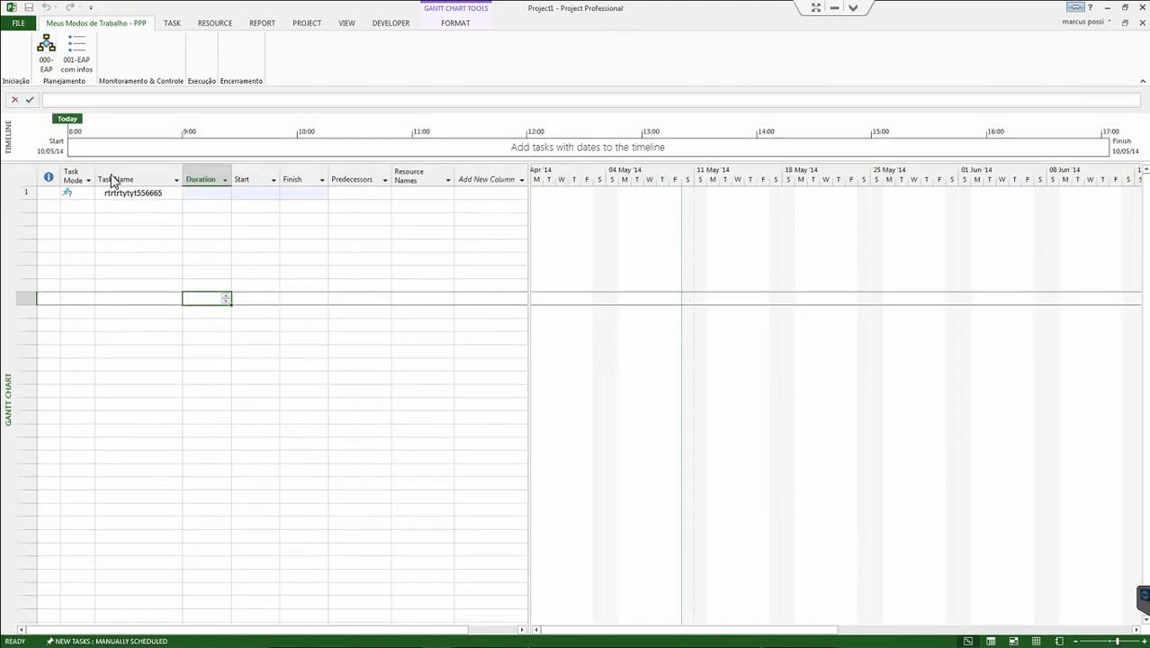
# - Check the test task's name in the entry bar and delete the whole task row
pyautogui.click(113, 192)
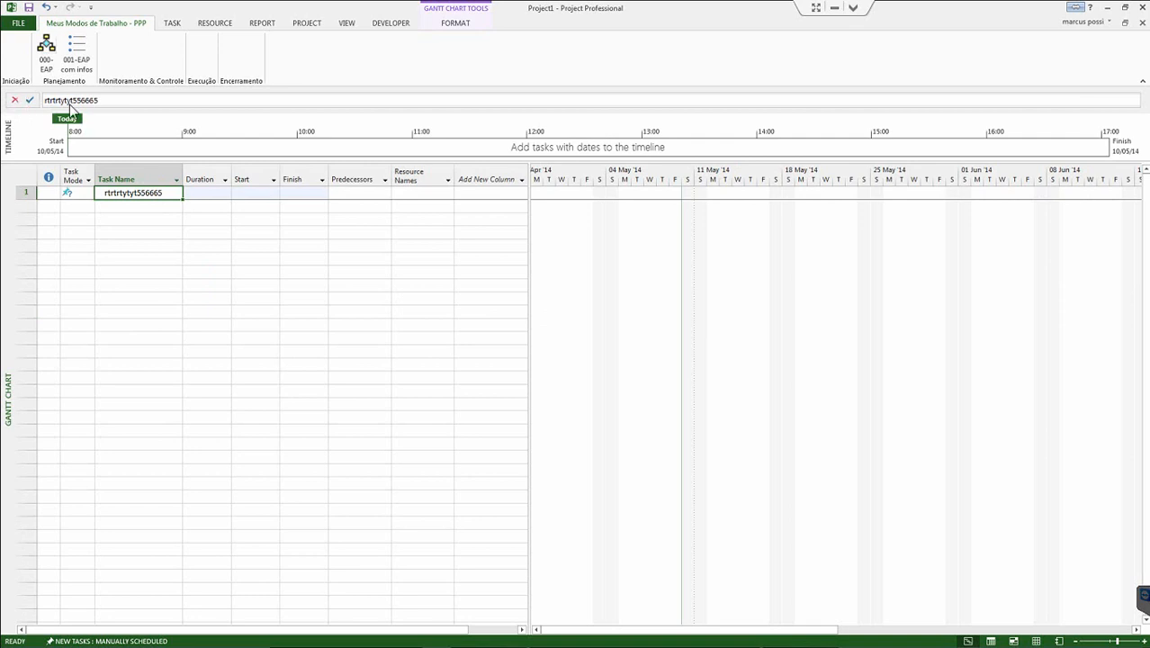
pyautogui.click(157, 244)
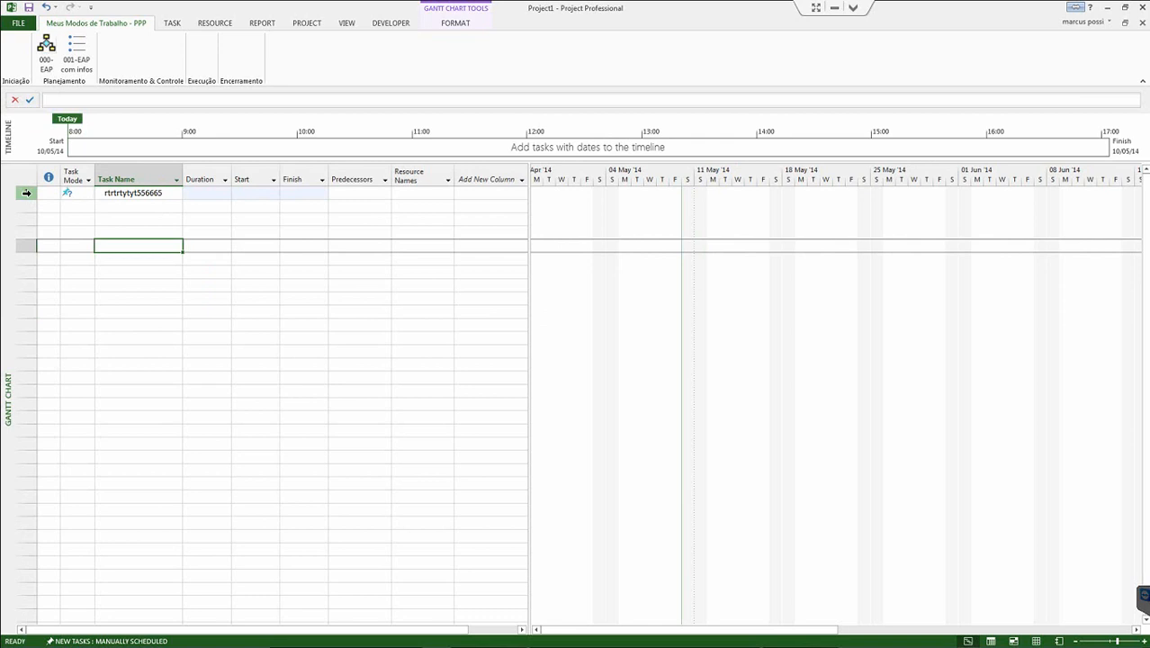
pyautogui.click(27, 193)
pyautogui.press('Delete')
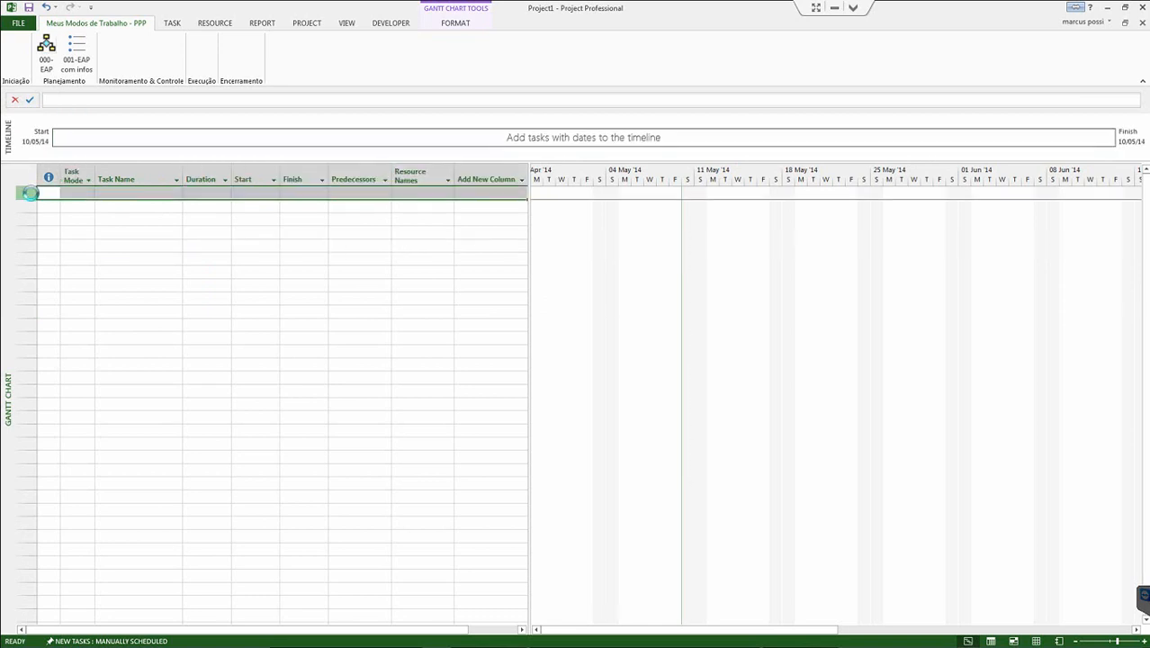
# - Reopen the Display options of the project and turn off the entry bar
pyautogui.click(13, 25)
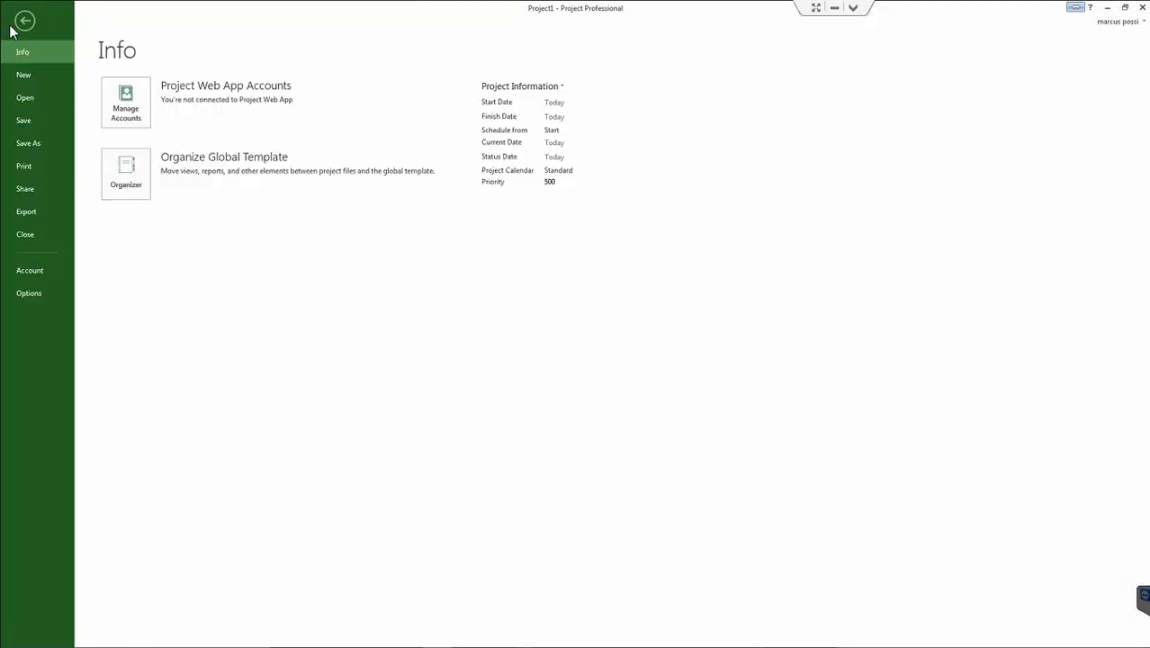
pyautogui.click(30, 293)
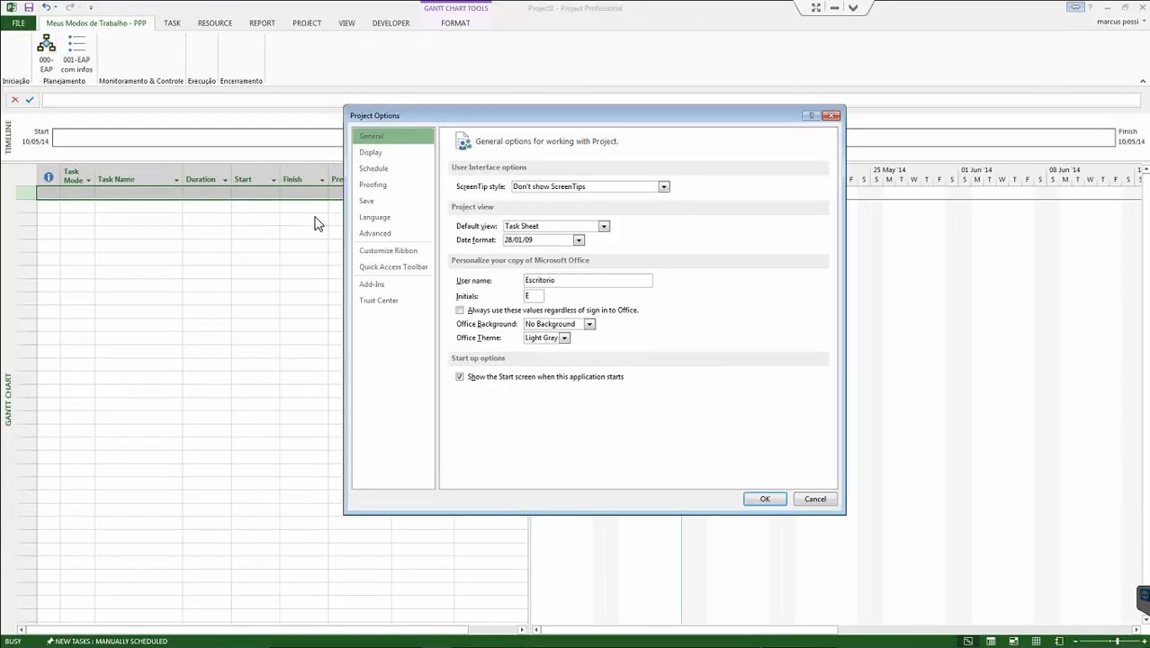
pyautogui.click(369, 153)
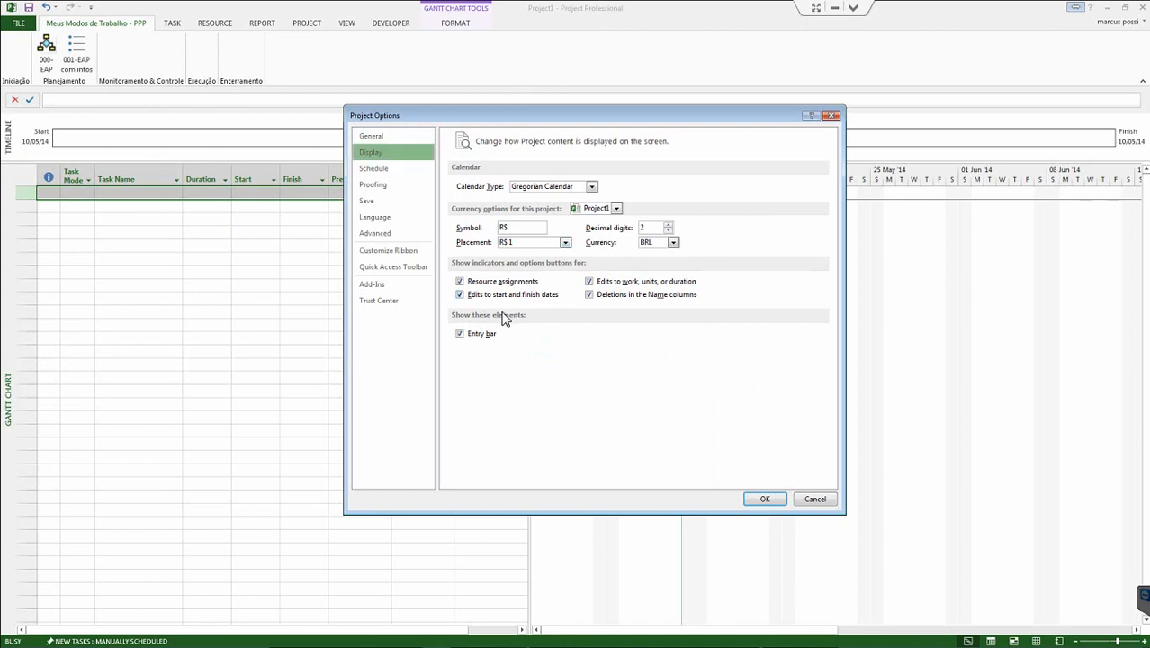
pyautogui.click(487, 337)
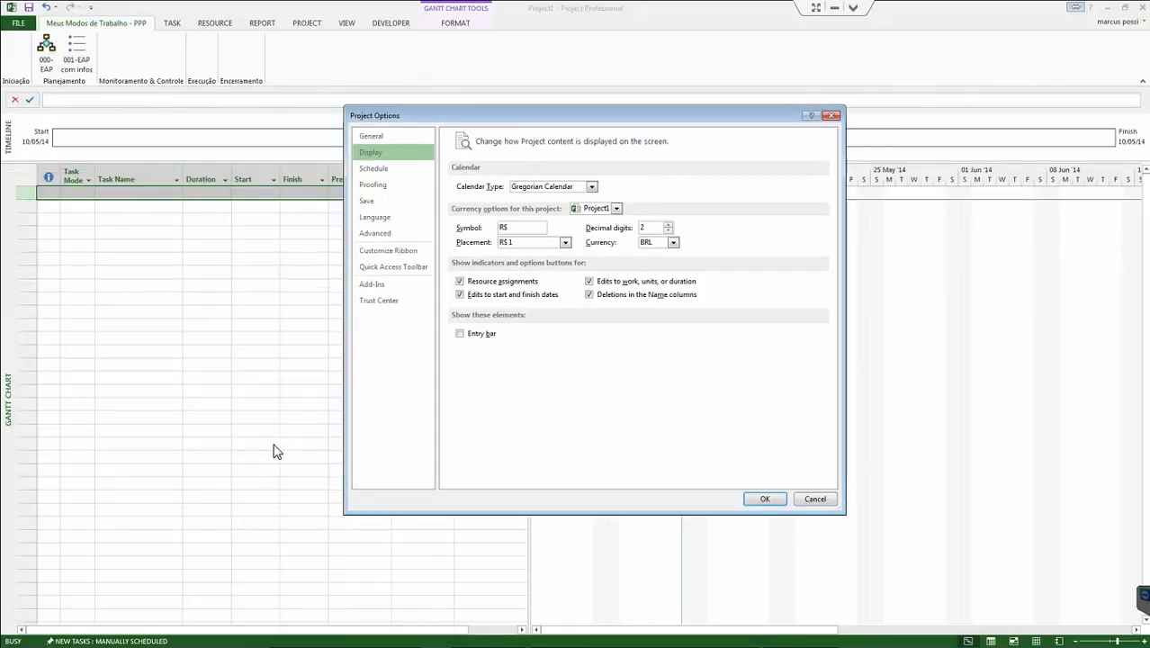
# - Make the calendar options in the Schedule settings apply to All New Projects
pyautogui.click(371, 168)
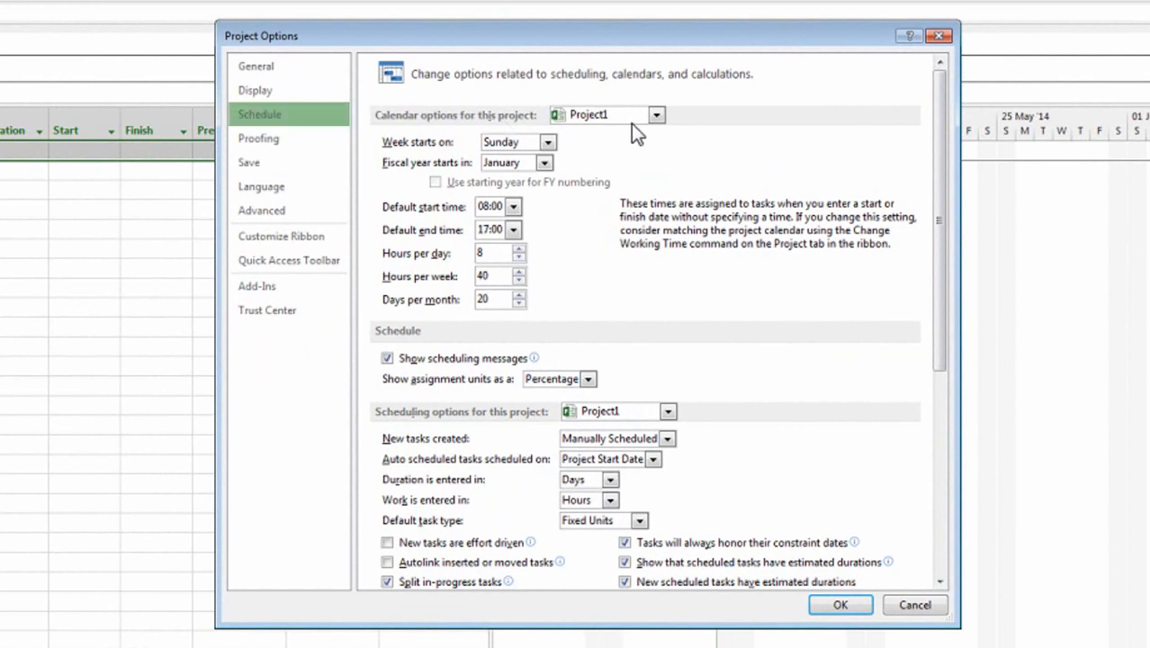
pyautogui.click(655, 116)
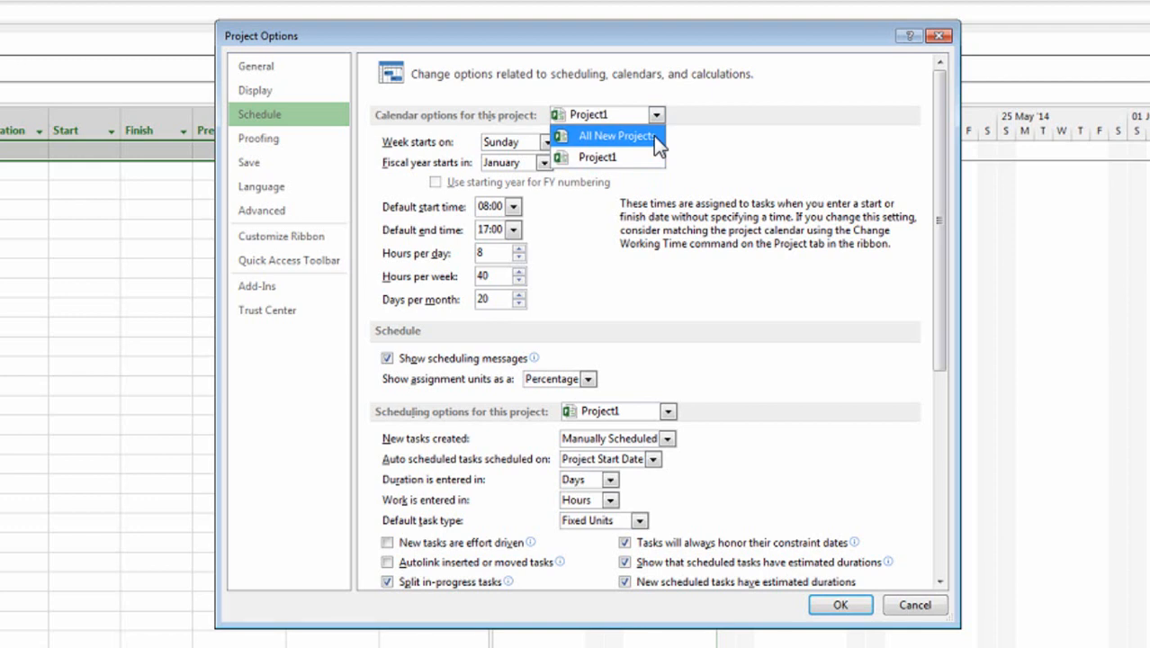
pyautogui.click(659, 146)
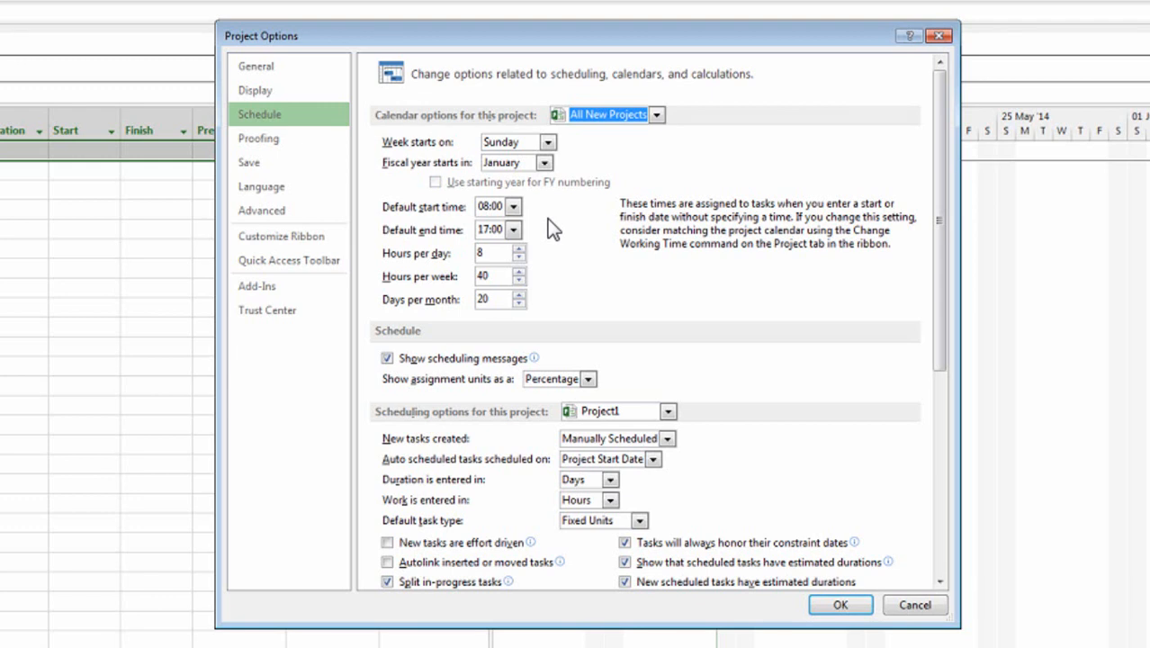
pyautogui.click(499, 258)
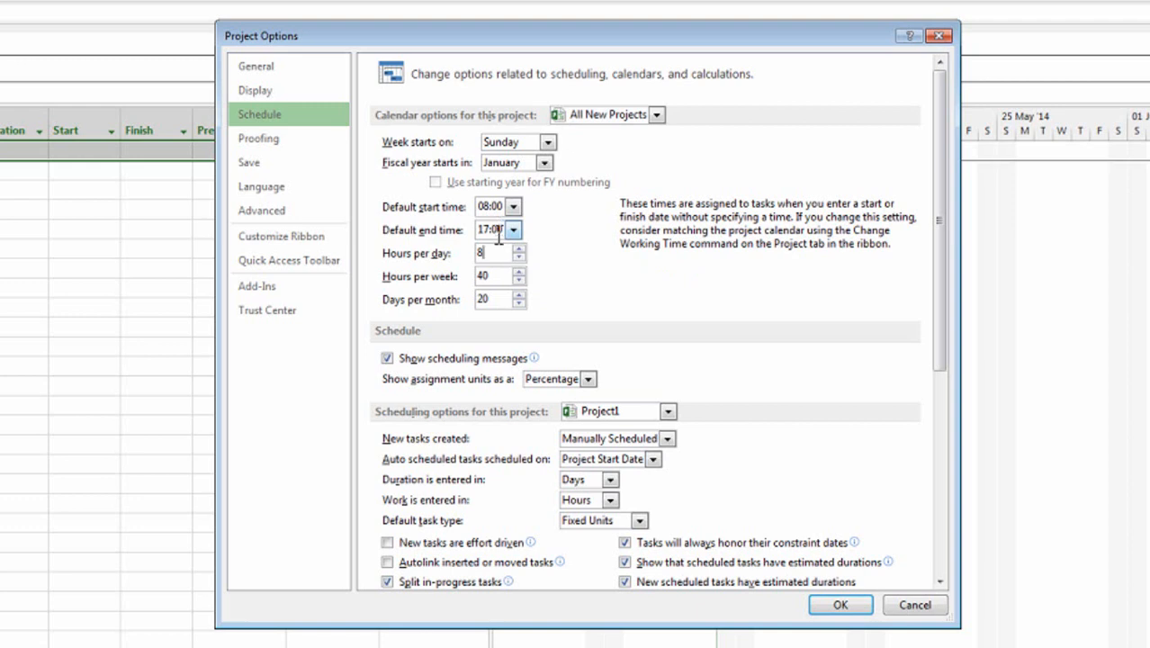
pyautogui.click(498, 276)
# - Turn off scheduling messages and show assignment units as Decimal in the Schedule options
pyautogui.click(388, 360)
pyautogui.click(587, 380)
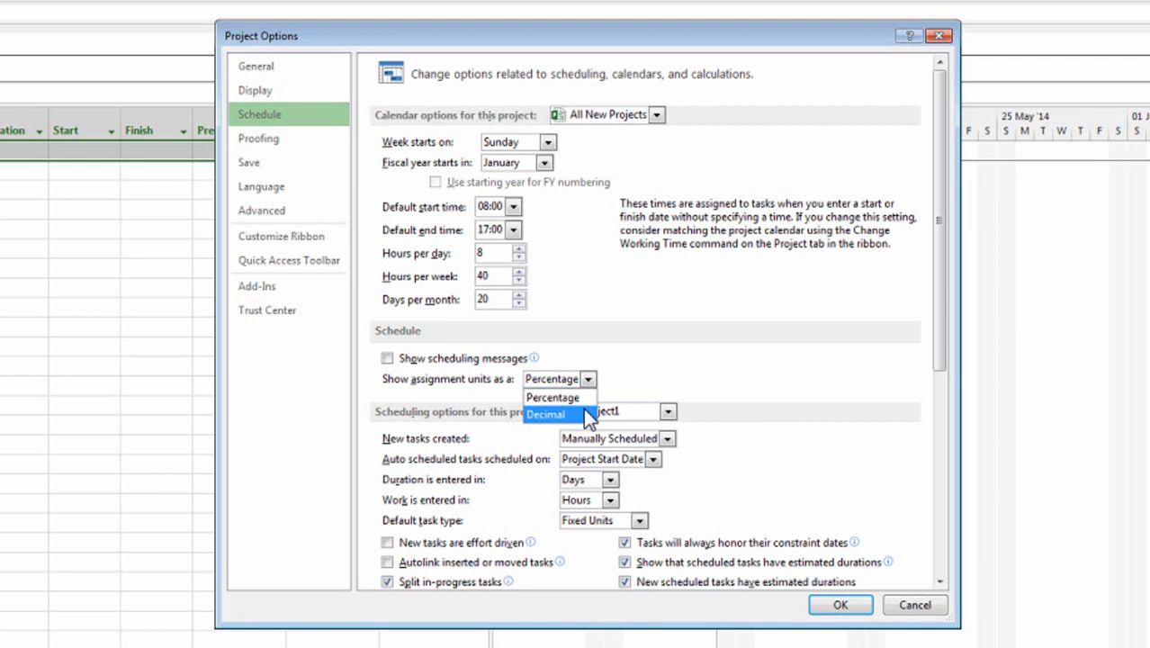
pyautogui.click(584, 409)
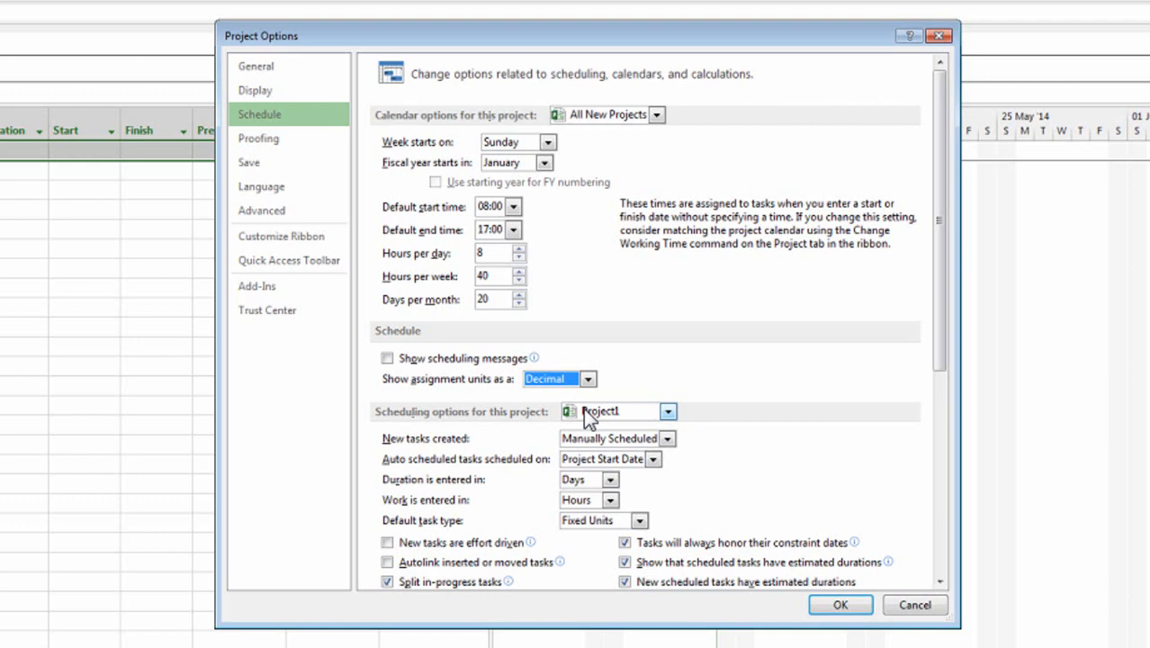
pyautogui.scroll(-3, 713, 380)
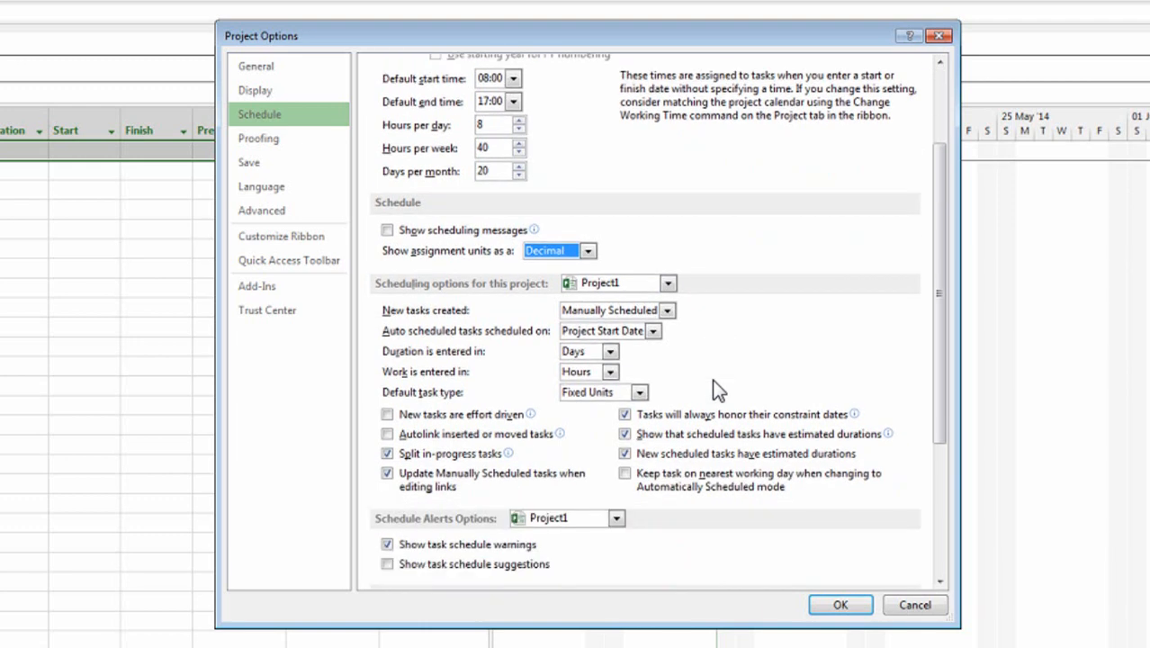
# - Apply the scheduling options to All New Projects and have new tasks created as Auto Scheduled
pyautogui.click(668, 285)
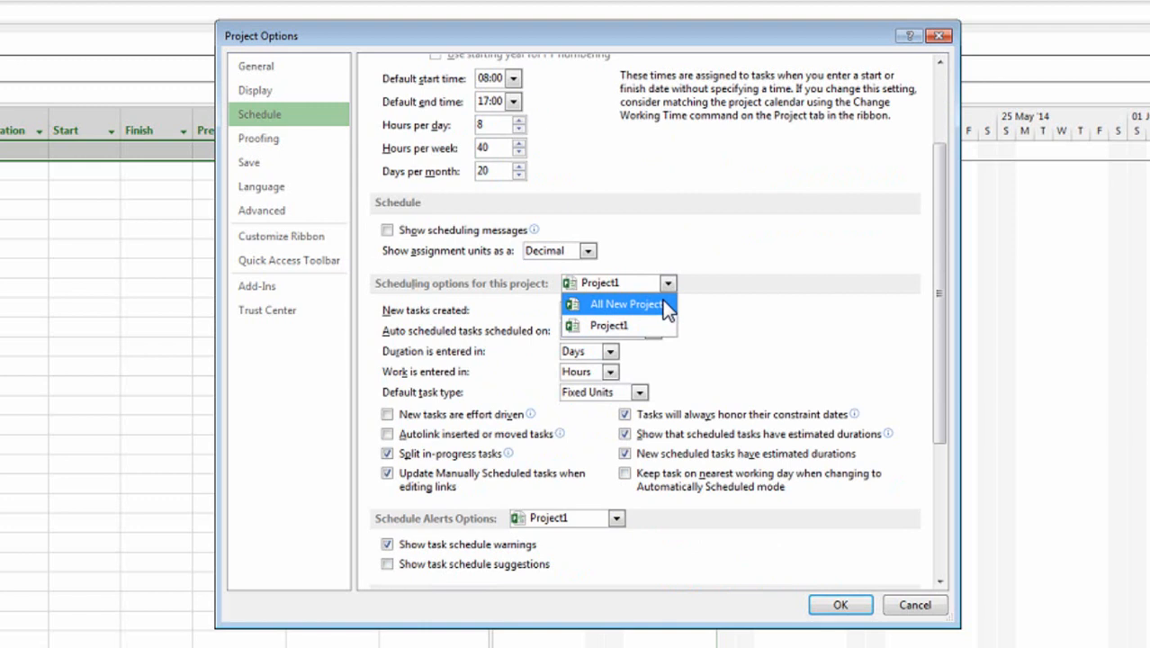
pyautogui.click(662, 305)
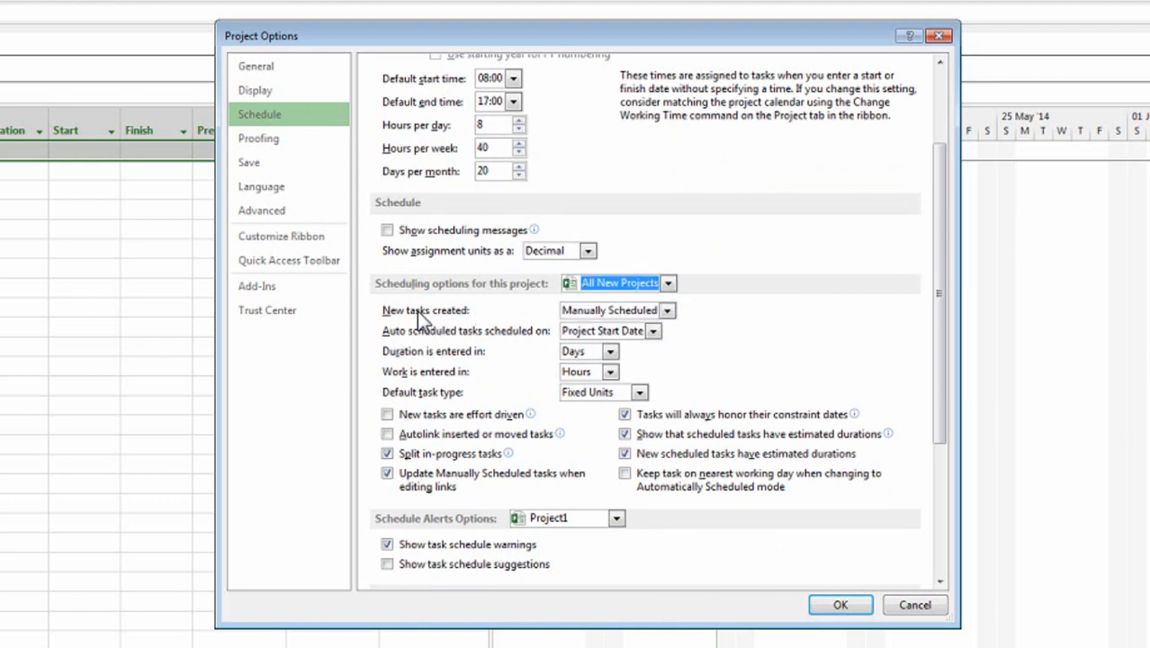
pyautogui.click(667, 310)
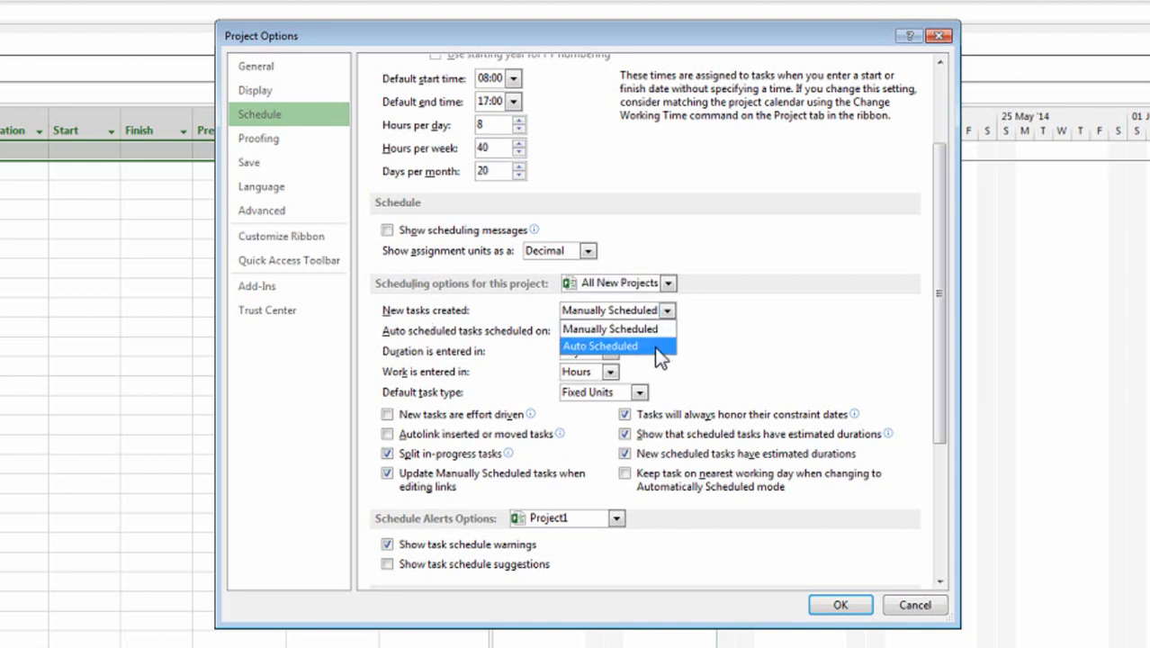
pyautogui.click(655, 345)
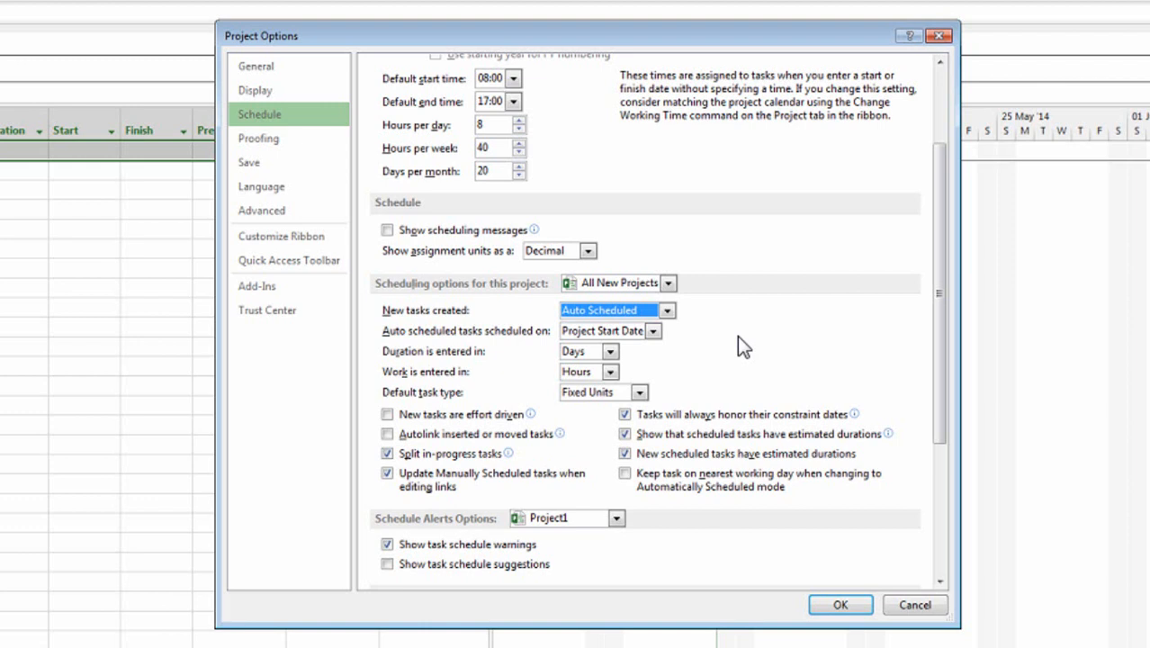
# - Review the date choices for auto scheduled tasks and keep Project Start Date
pyautogui.click(653, 331)
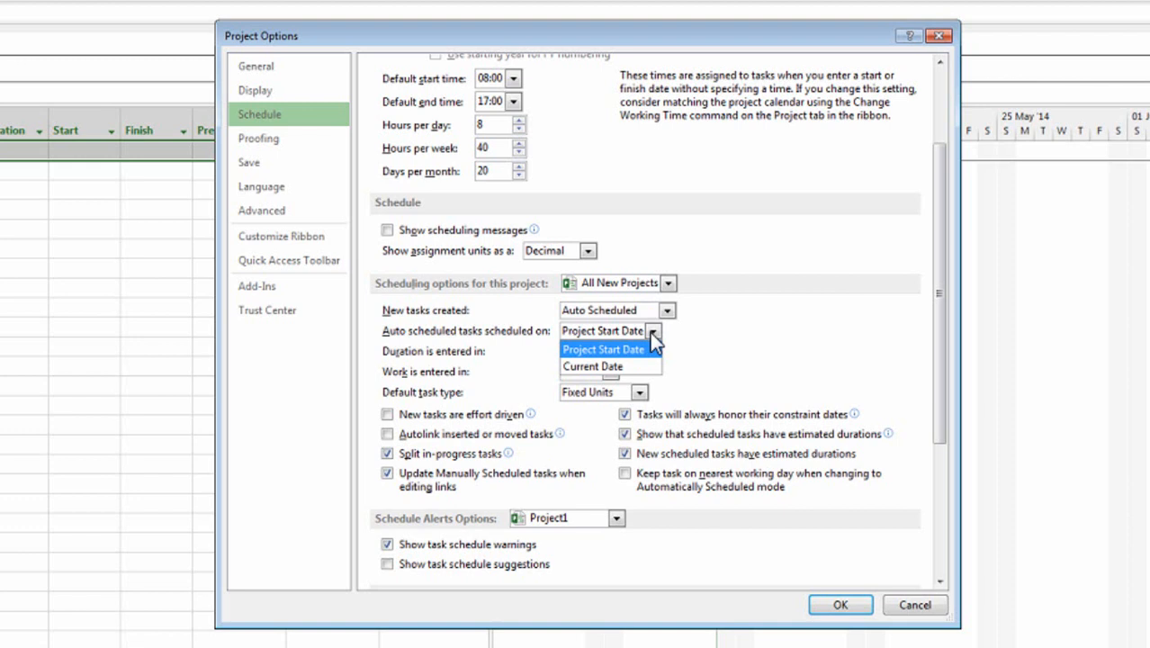
pyautogui.click(640, 349)
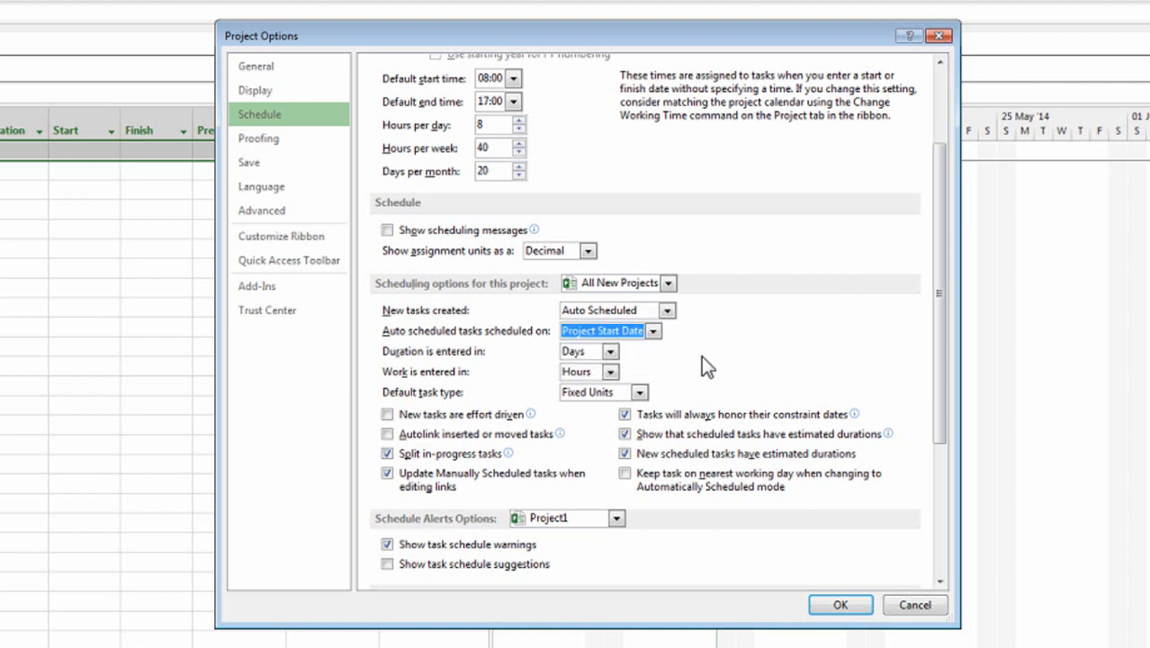
pyautogui.click(655, 332)
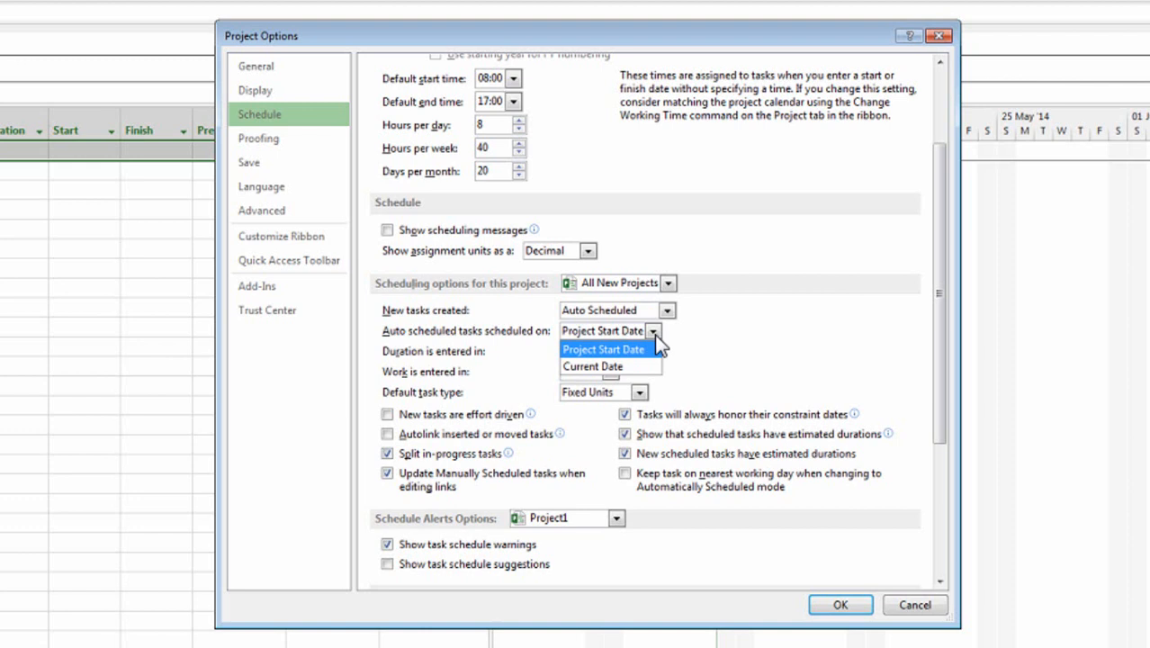
pyautogui.click(804, 319)
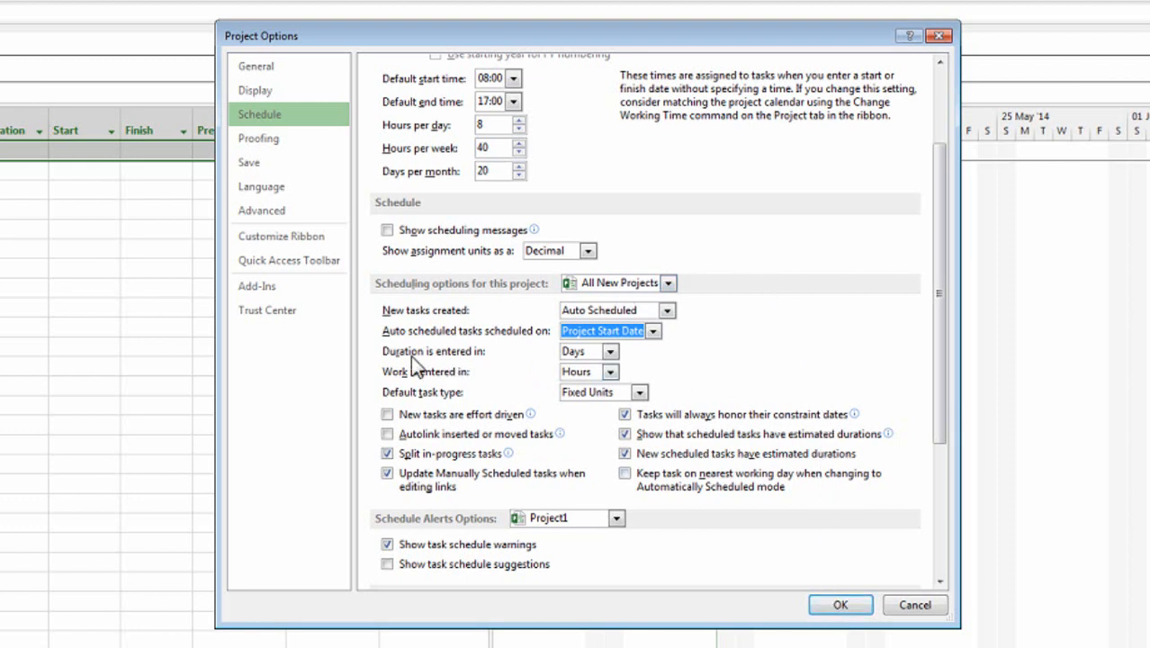
# - Review the units available for entering duration and work, keeping Days for duration and Hours for work
pyautogui.click(609, 353)
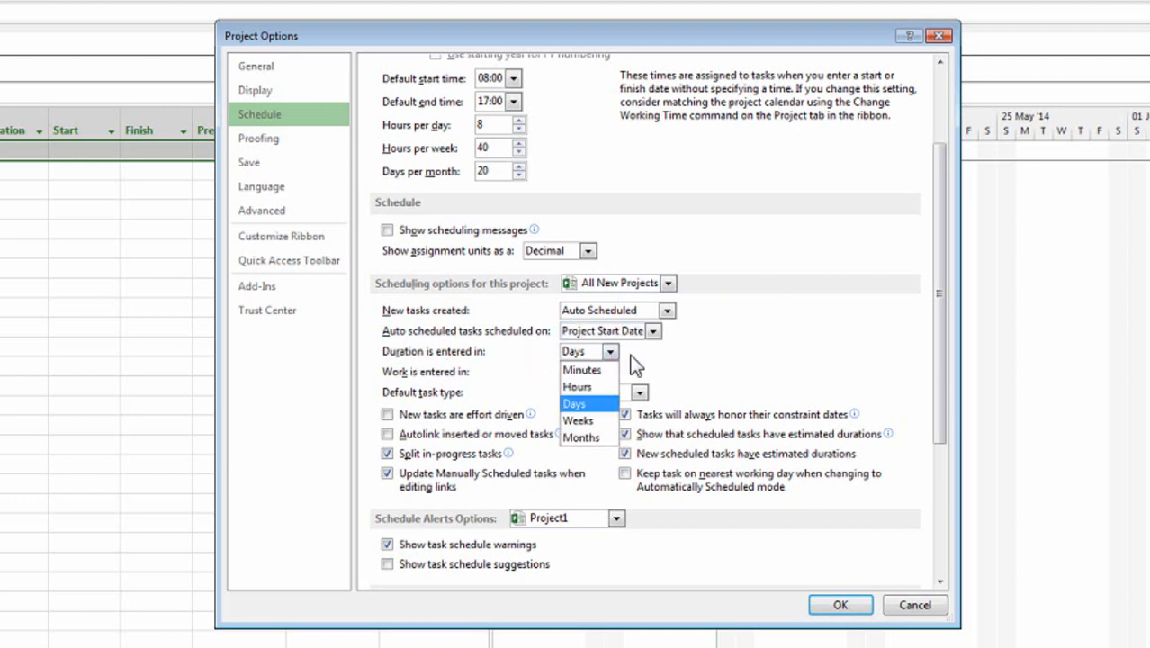
pyautogui.click(699, 354)
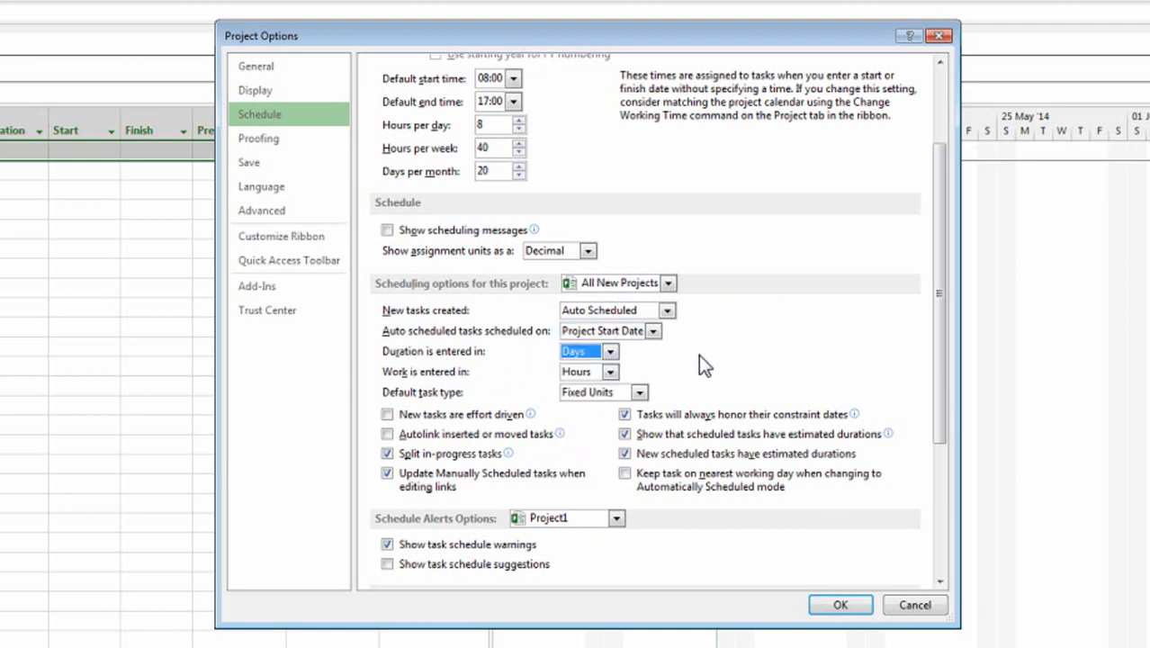
pyautogui.click(611, 353)
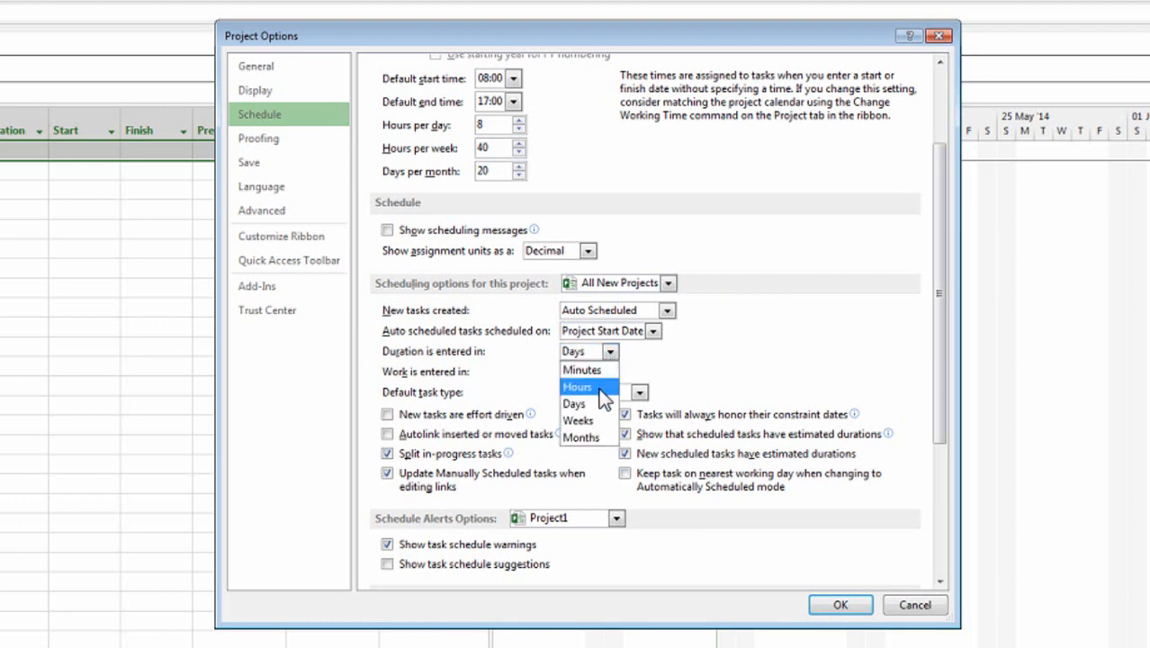
pyautogui.click(691, 363)
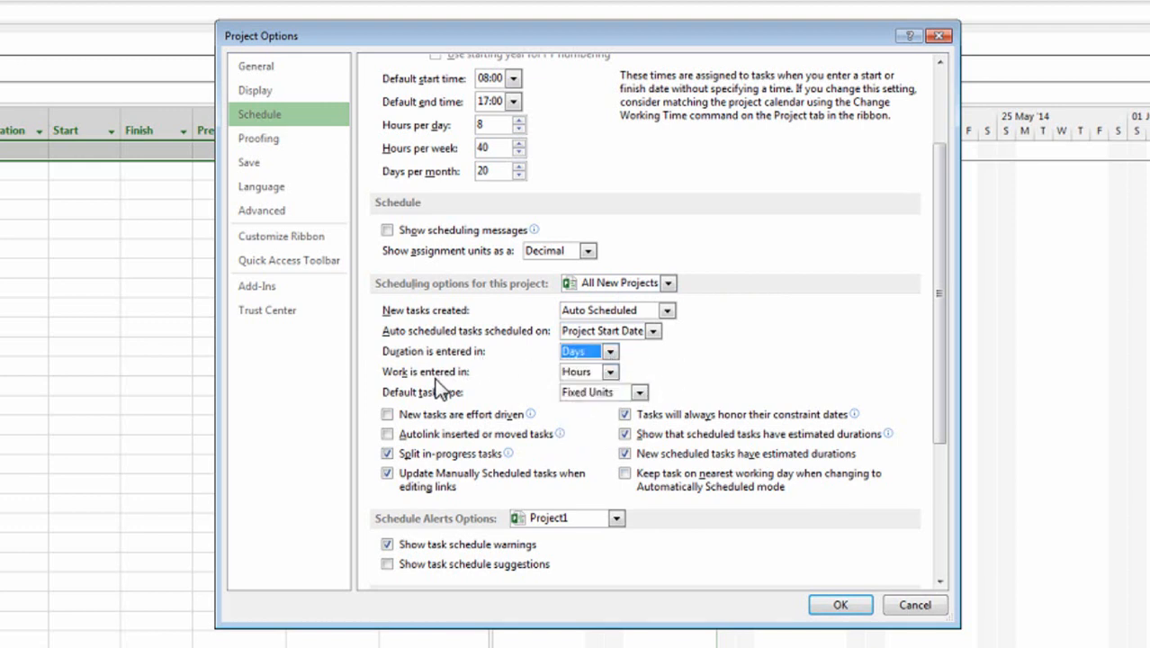
pyautogui.click(609, 372)
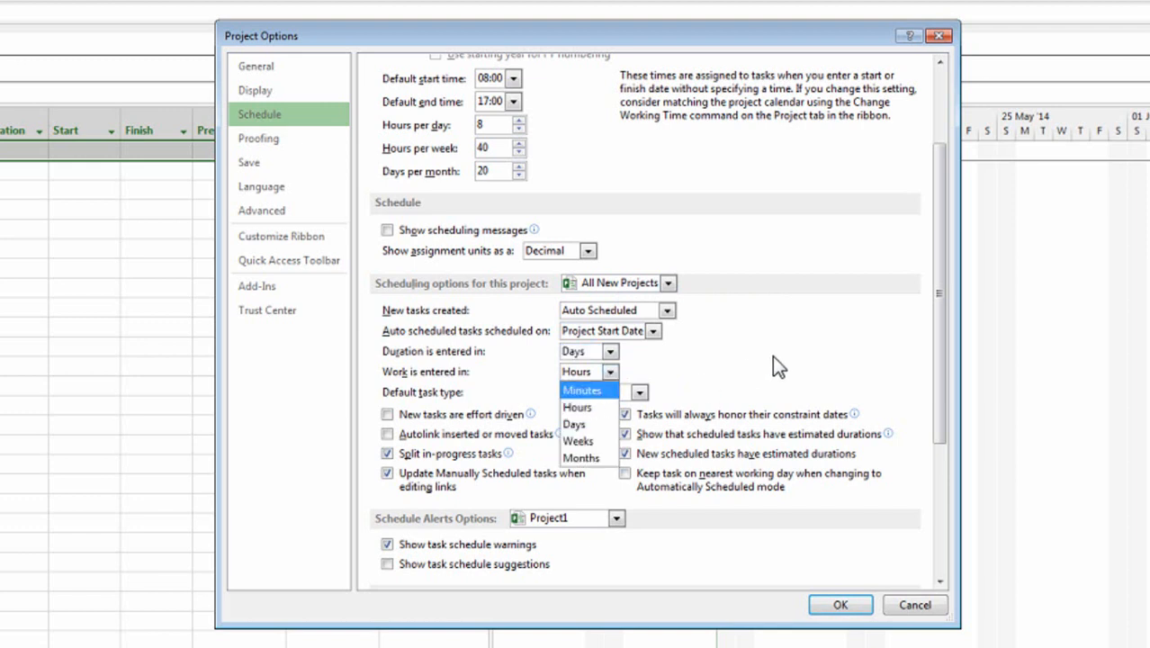
pyautogui.click(610, 371)
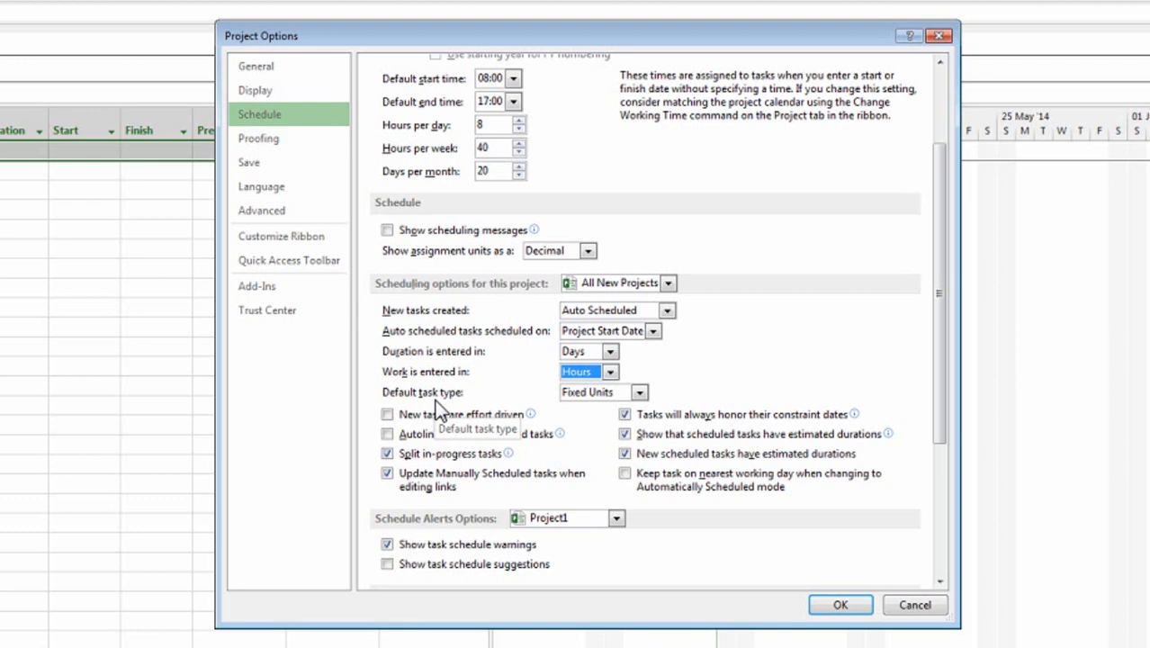
# - Set the default task type to Fixed Duration in the scheduling options
pyautogui.click(640, 392)
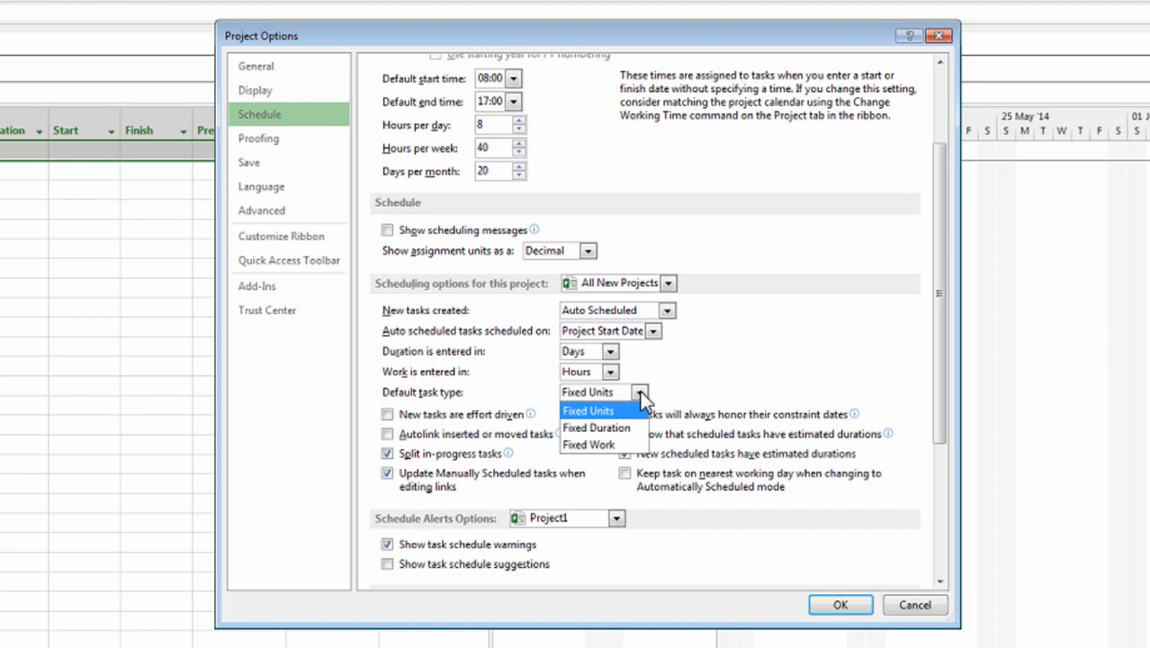
pyautogui.press('Down')
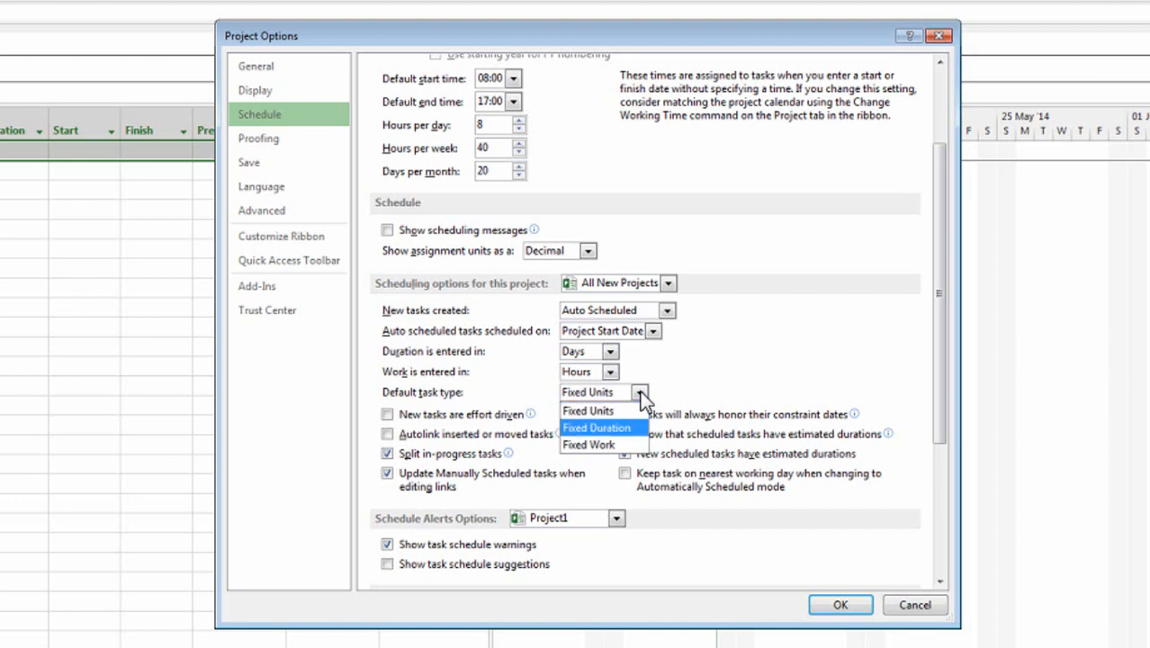
pyautogui.press('Down')
pyautogui.press('Up')
pyautogui.press('Return')
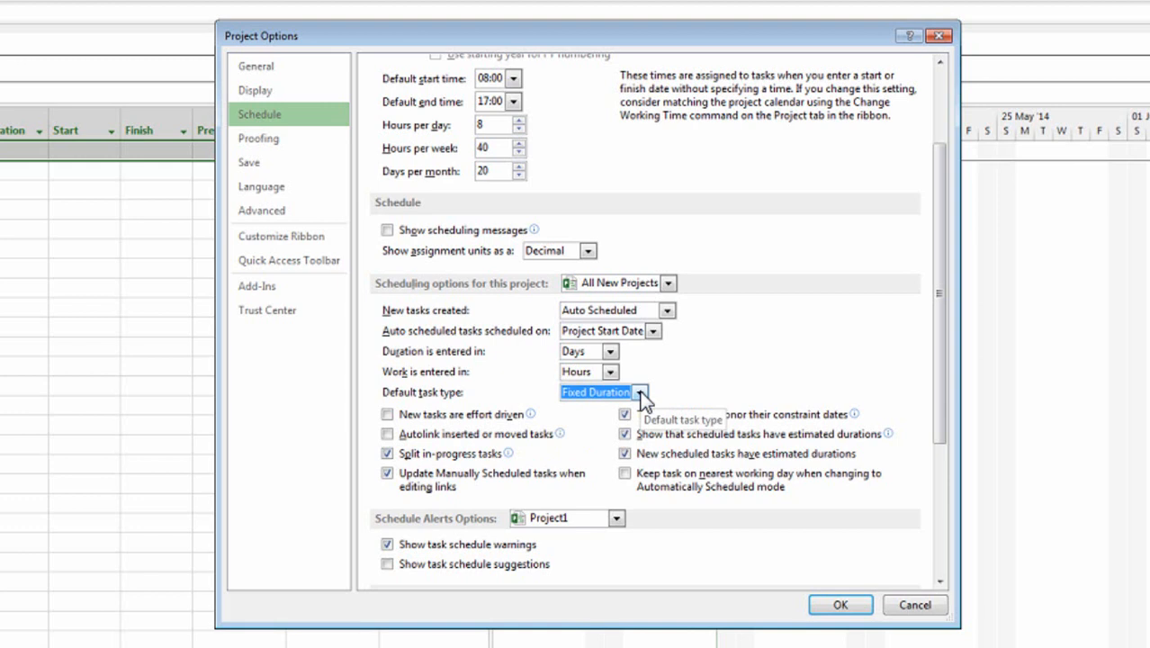
pyautogui.click(639, 393)
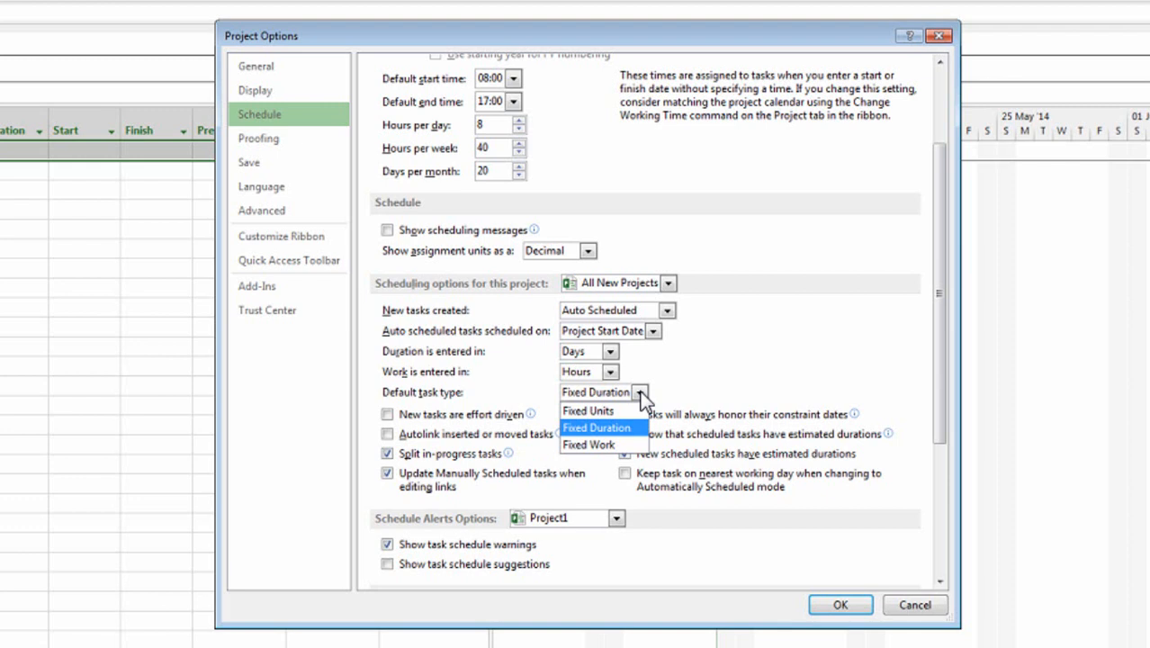
pyautogui.click(634, 427)
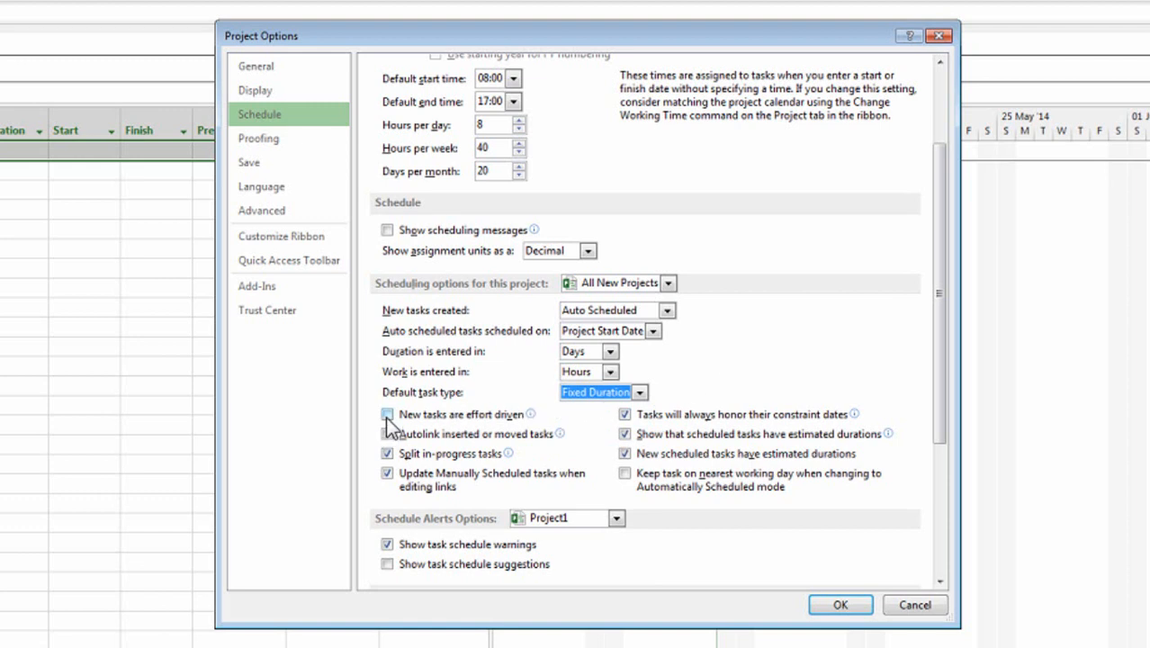
# - Turn off splitting in-progress tasks and updating manually scheduled tasks when editing links
pyautogui.moveTo(387, 421)
pyautogui.moveTo(433, 435)
pyautogui.moveTo(389, 467)
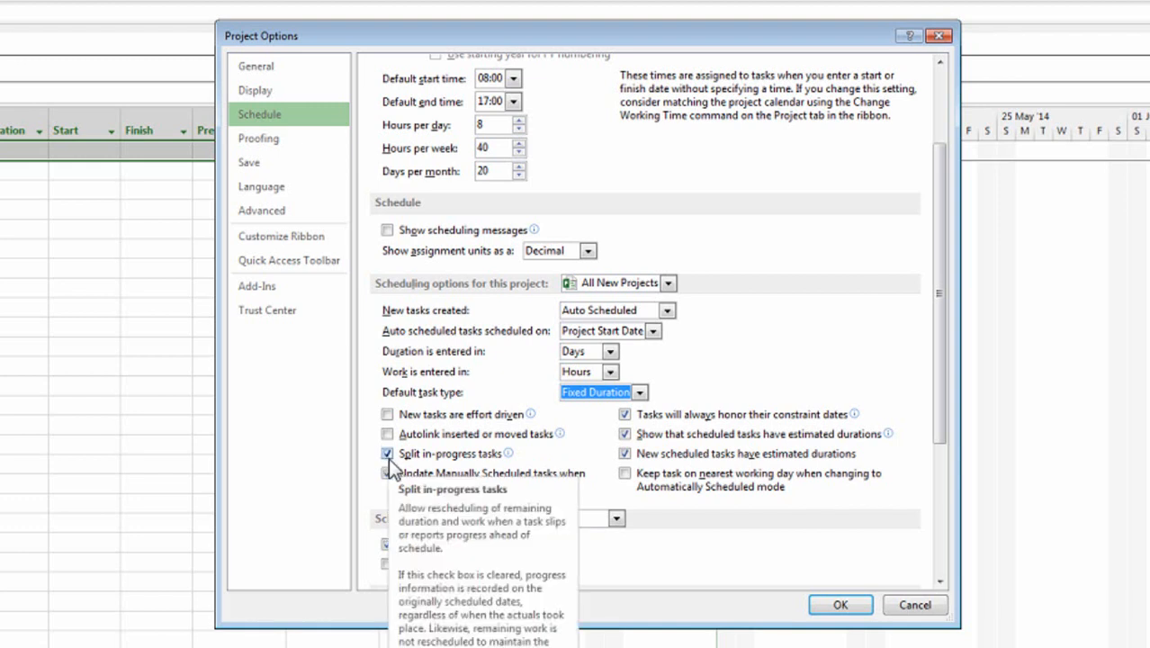
pyautogui.click(388, 458)
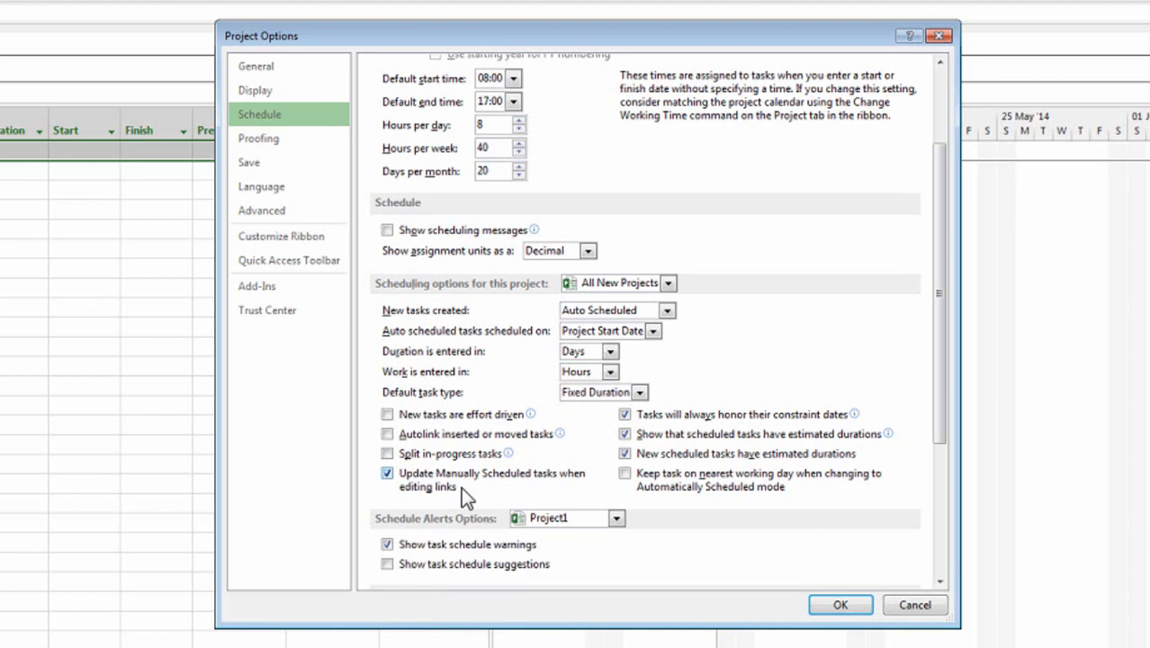
pyautogui.click(387, 474)
# - Review the constraint date and estimated duration options, keep tasks honoring their constraint dates, and apply the project options
pyautogui.moveTo(674, 424)
pyautogui.moveTo(754, 420)
pyautogui.moveTo(854, 418)
pyautogui.click(625, 414)
pyautogui.click(624, 415)
pyautogui.click(625, 415)
pyautogui.moveTo(749, 441)
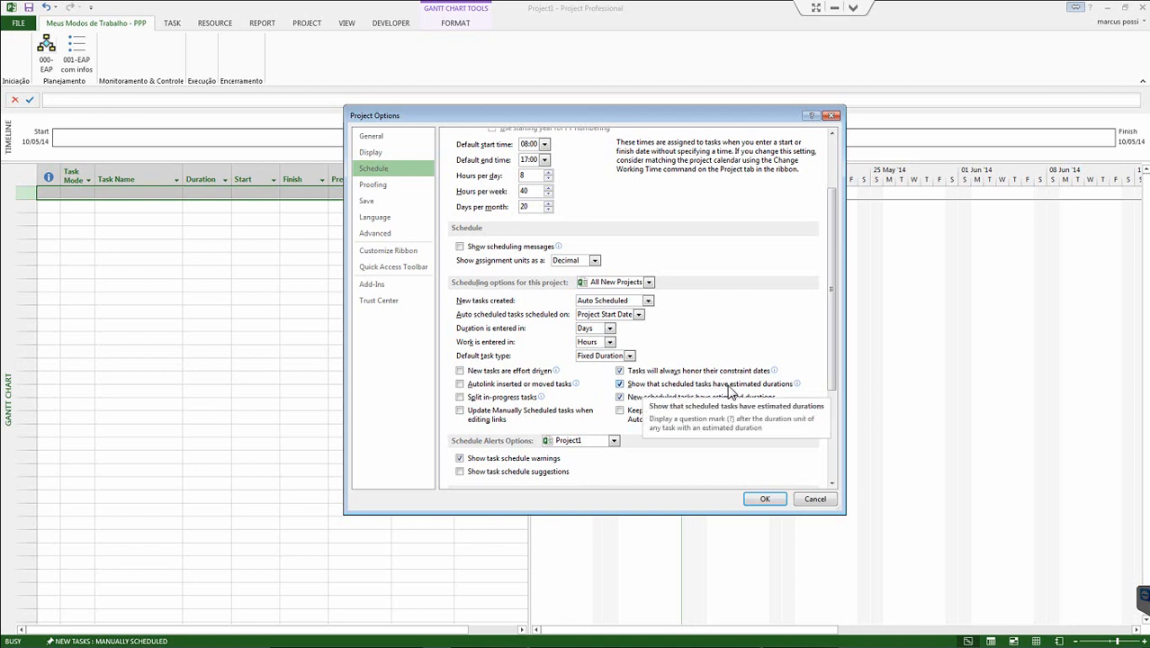
pyautogui.click(763, 500)
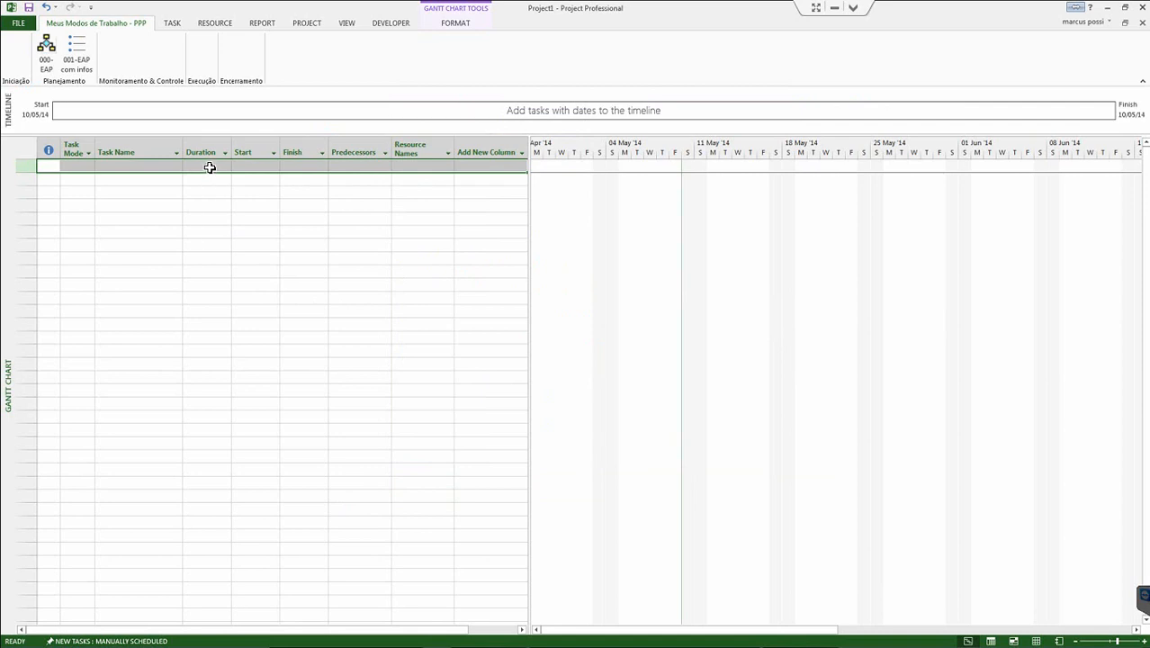
# - Add two test tasks named a and b in the first two rows of the task table
pyautogui.click(141, 170)
pyautogui.doubleClick(141, 170)
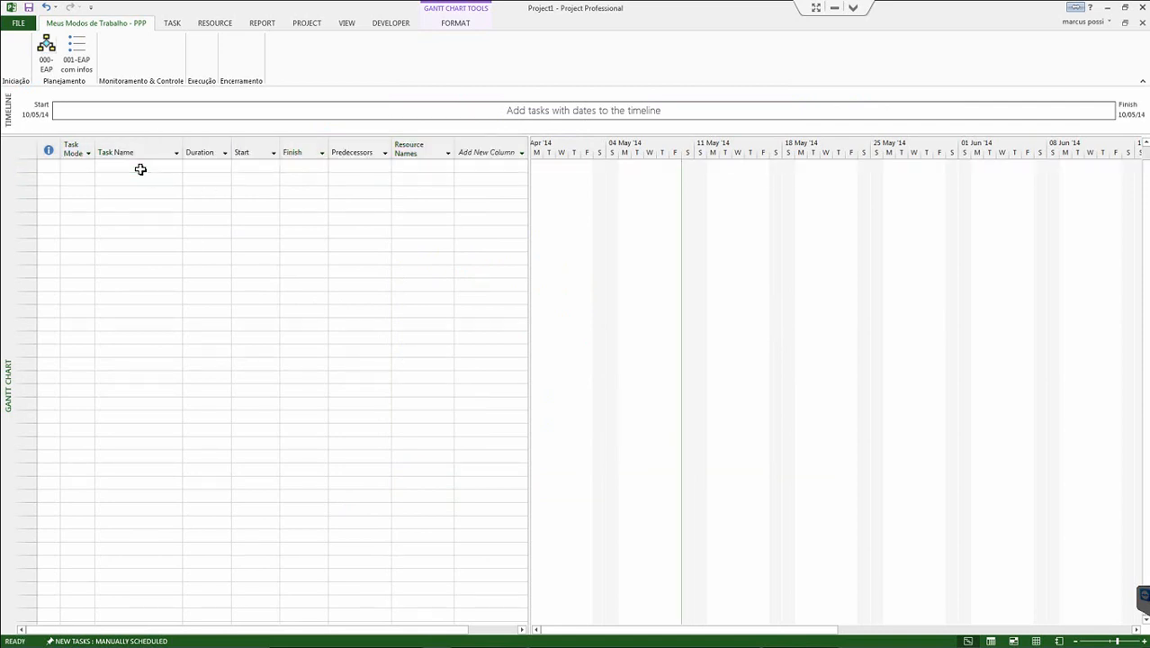
pyautogui.click(140, 169)
pyautogui.write('a')
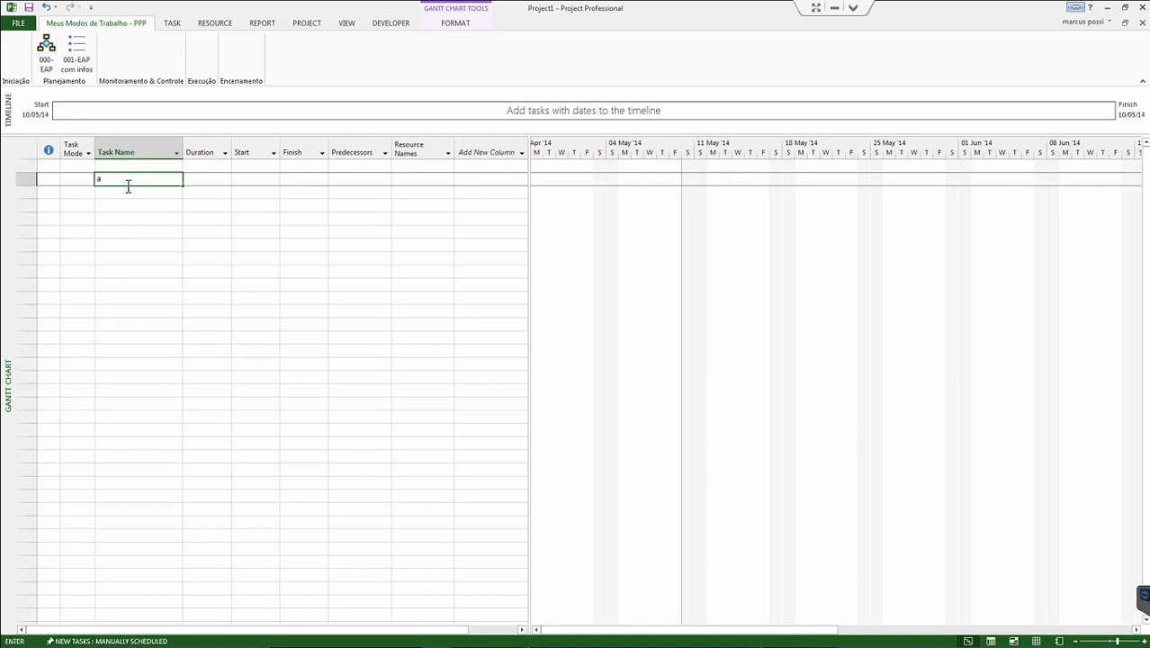
pyautogui.press('Return')
pyautogui.write('a')
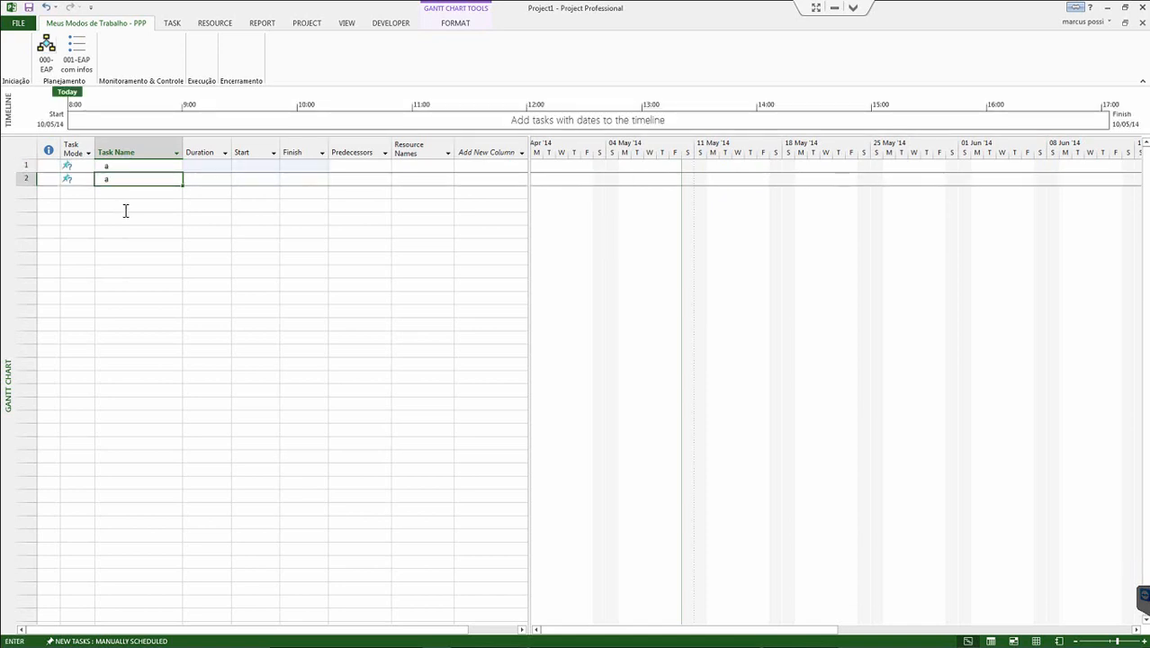
pyautogui.press('BackSpace')
pyautogui.write('b')
pyautogui.click(126, 208)
# - Set the duration of task a to 3 days and of task b to 2 days
pyautogui.click(150, 167)
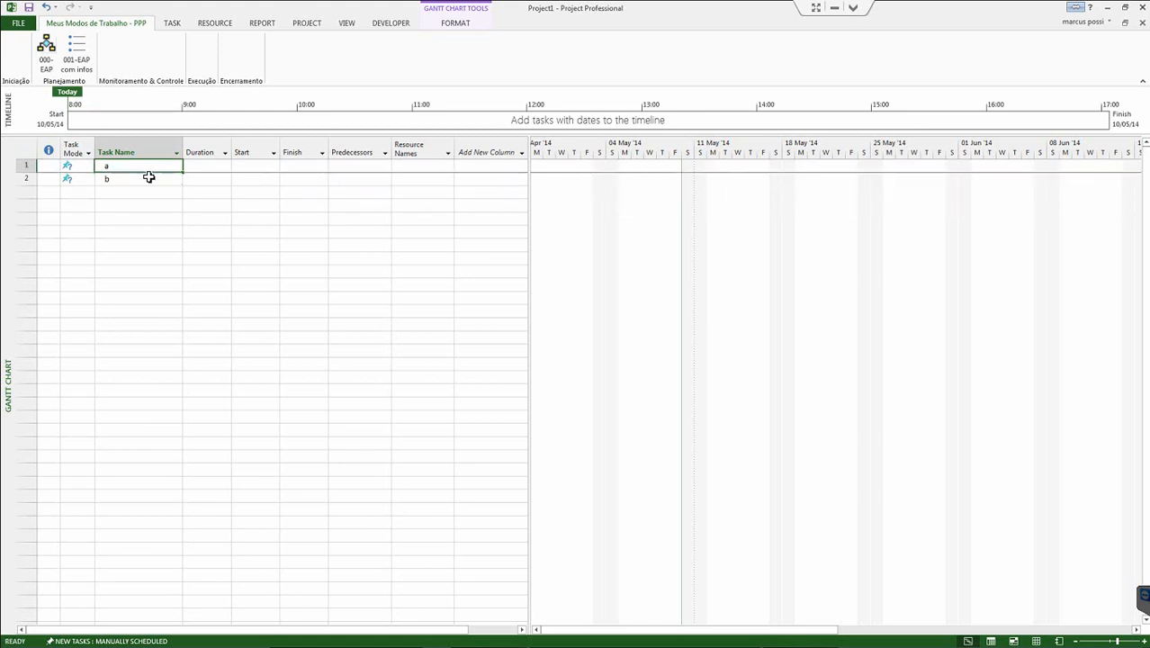
pyautogui.click(149, 177)
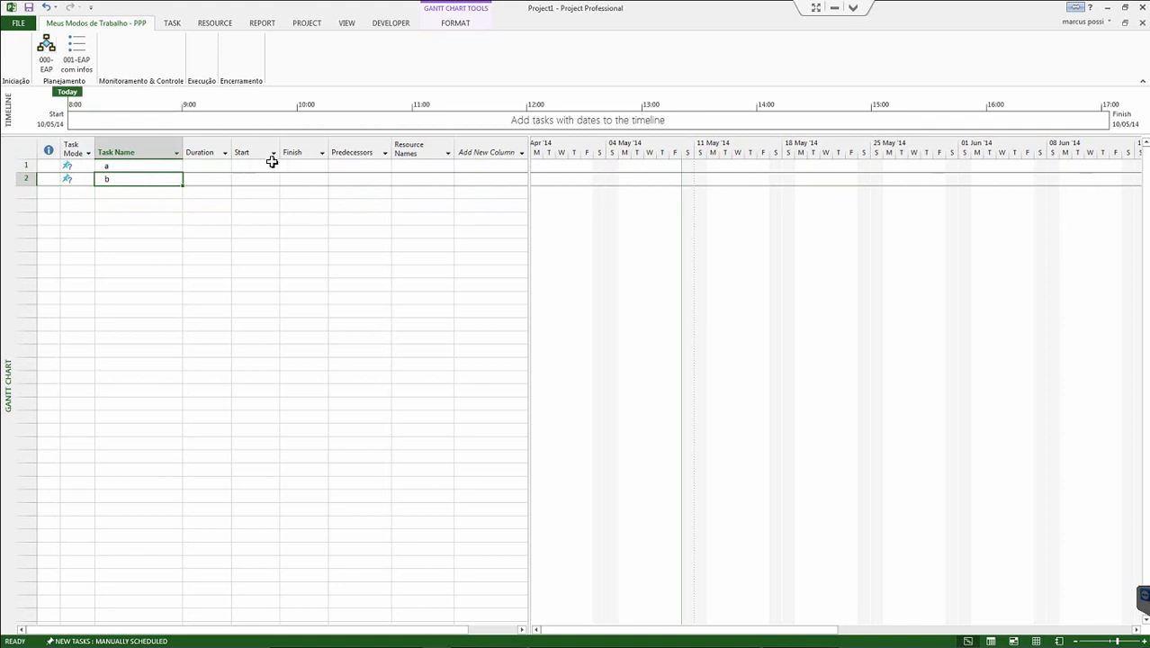
pyautogui.click(222, 165)
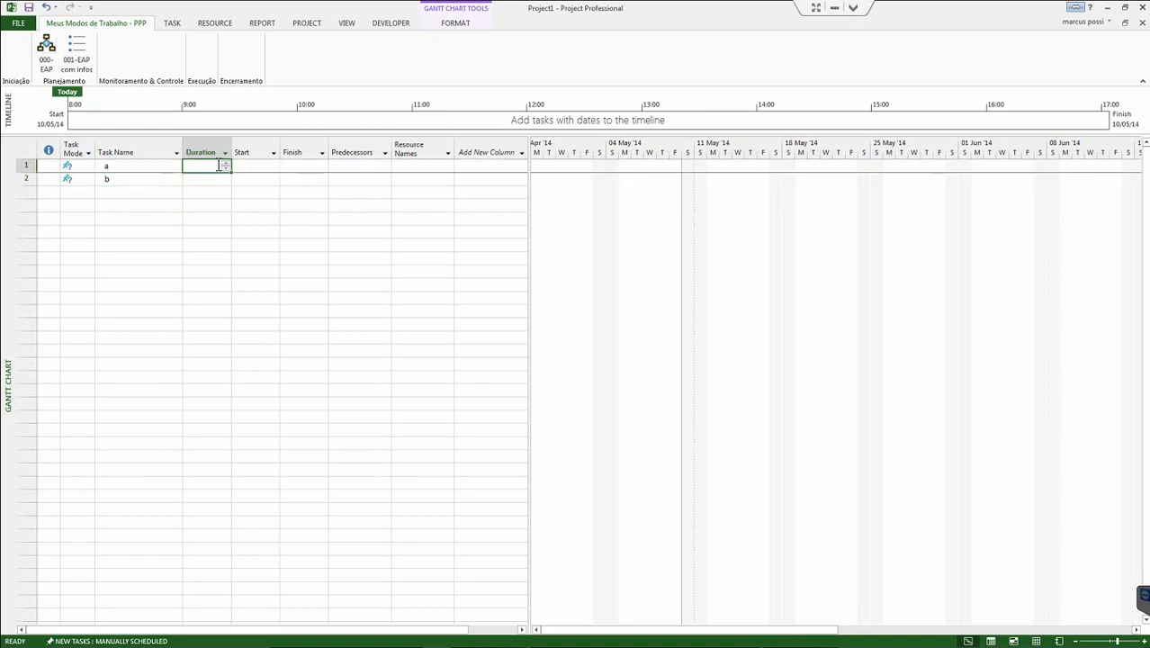
pyautogui.click(219, 165)
pyautogui.write('3')
pyautogui.press('Return')
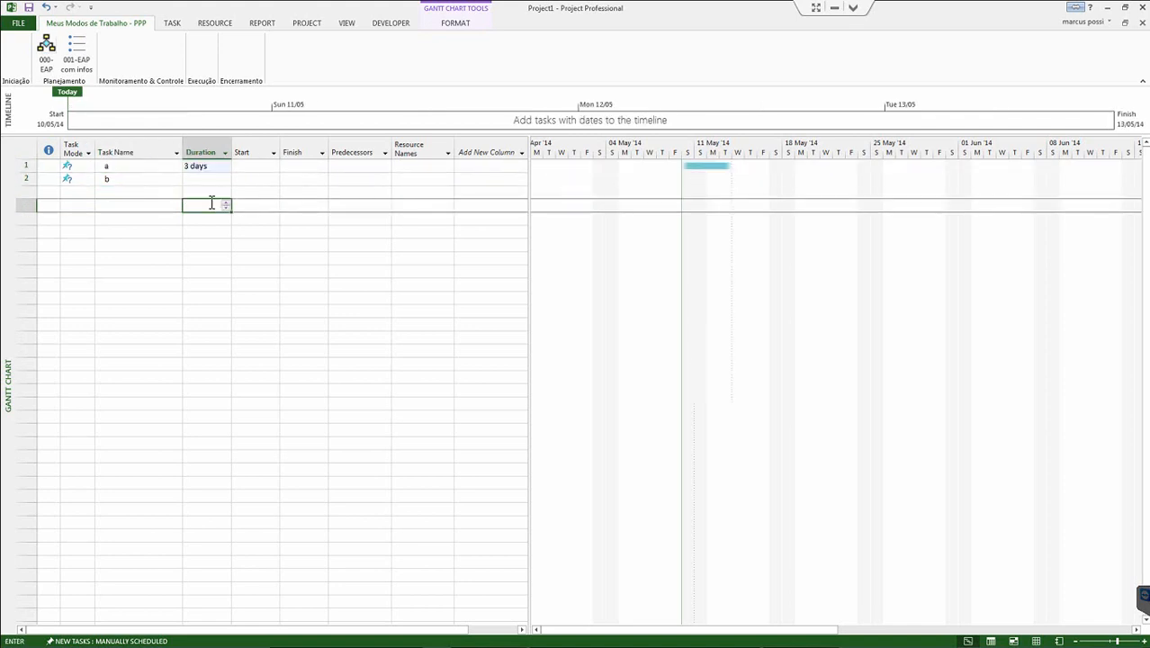
pyautogui.write('2')
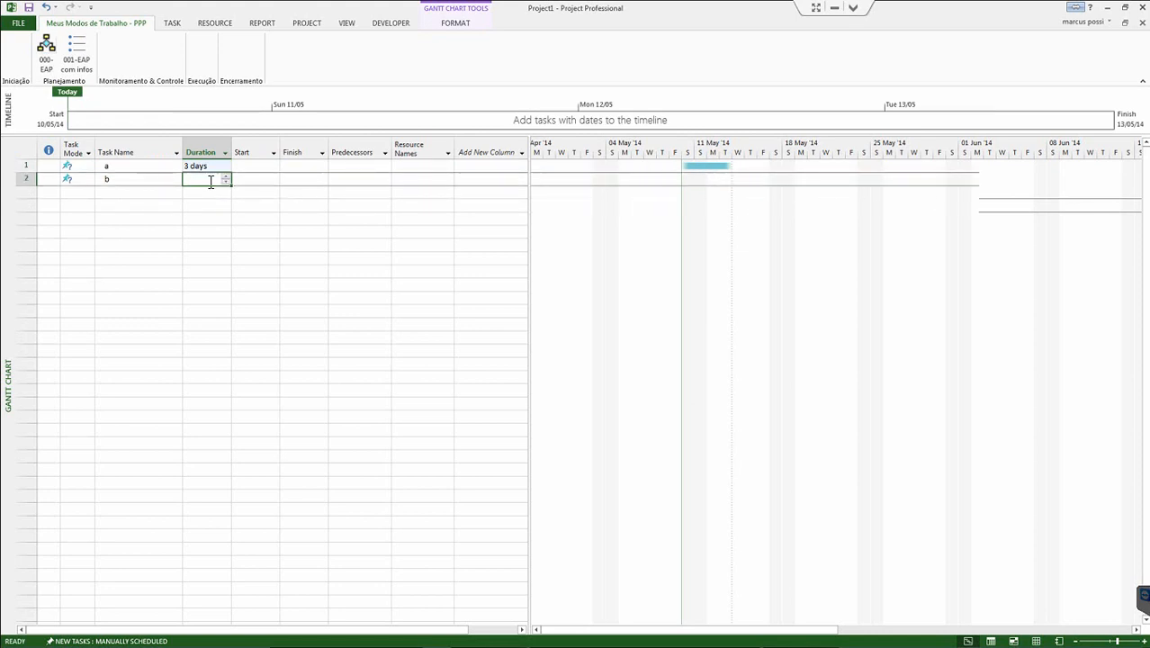
pyautogui.press('Return')
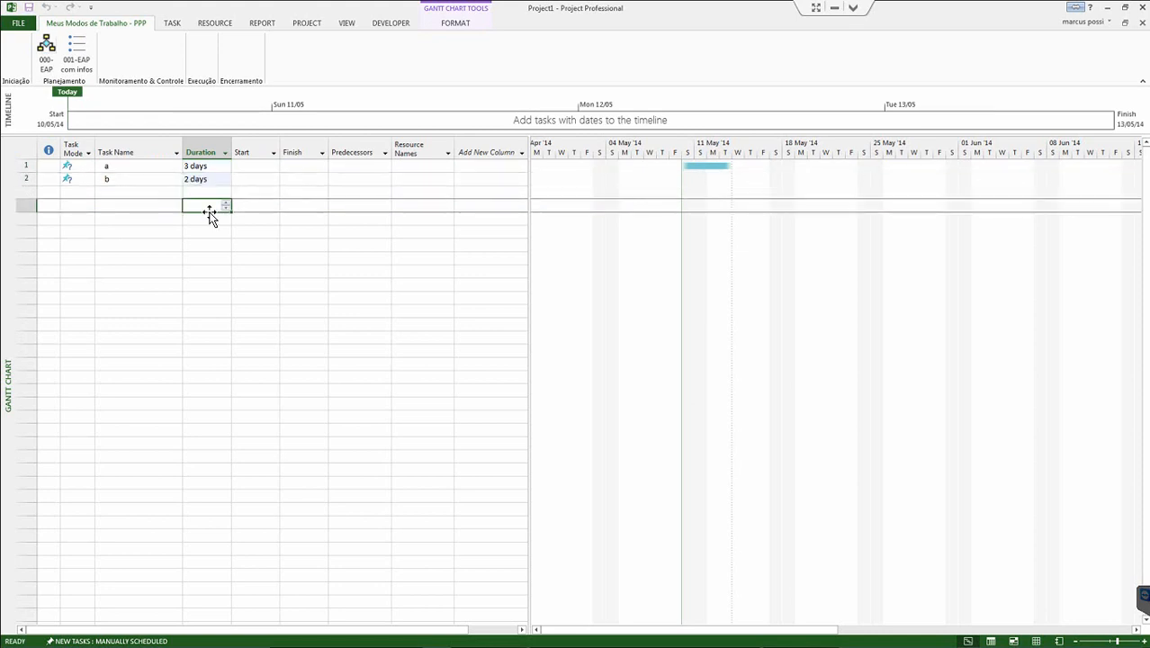
# - Set the calendar options scope to All New Projects and make new tasks in Project1 Auto Scheduled
pyautogui.click(128, 170)
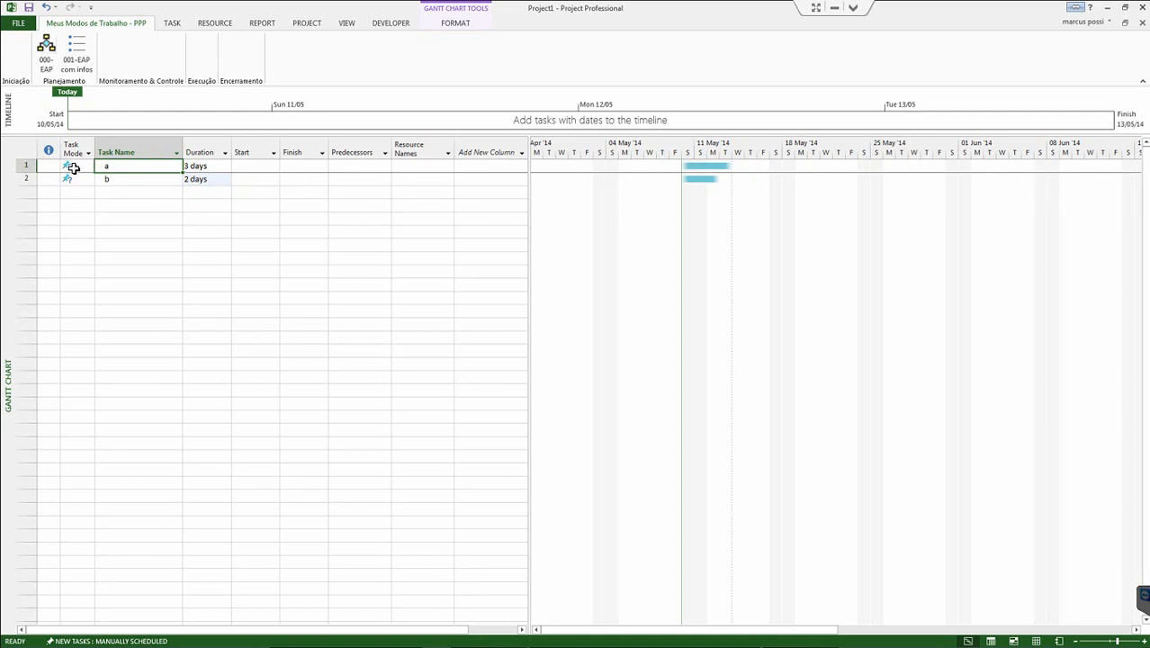
pyautogui.click(94, 642)
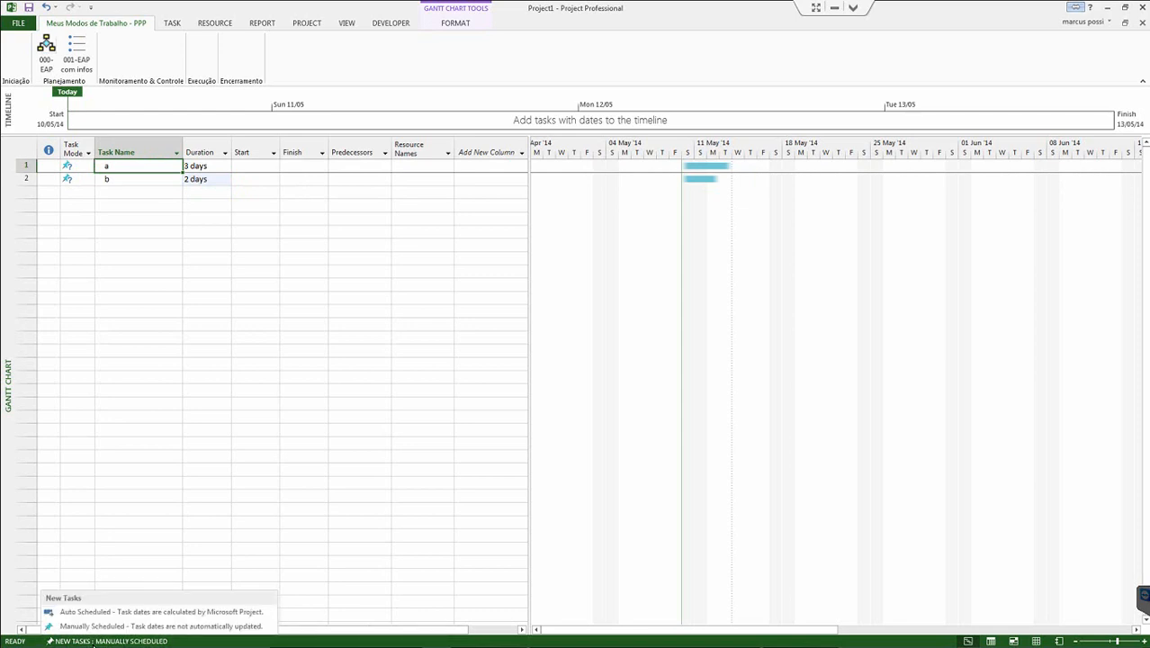
pyautogui.click(18, 25)
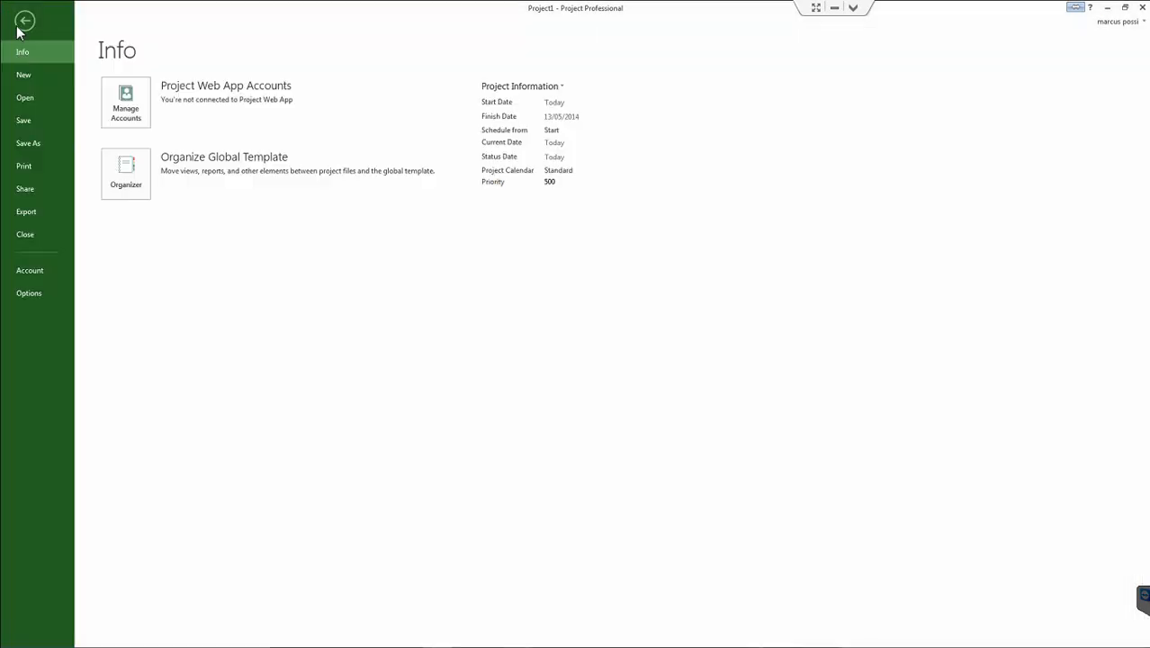
pyautogui.click(31, 300)
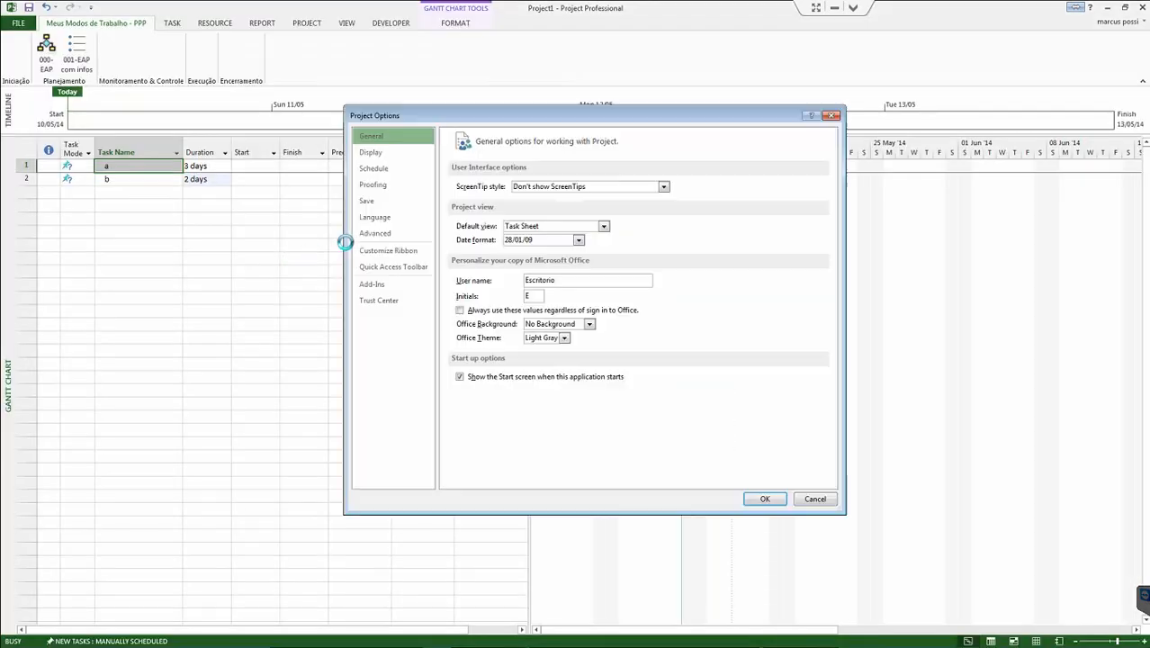
pyautogui.click(396, 168)
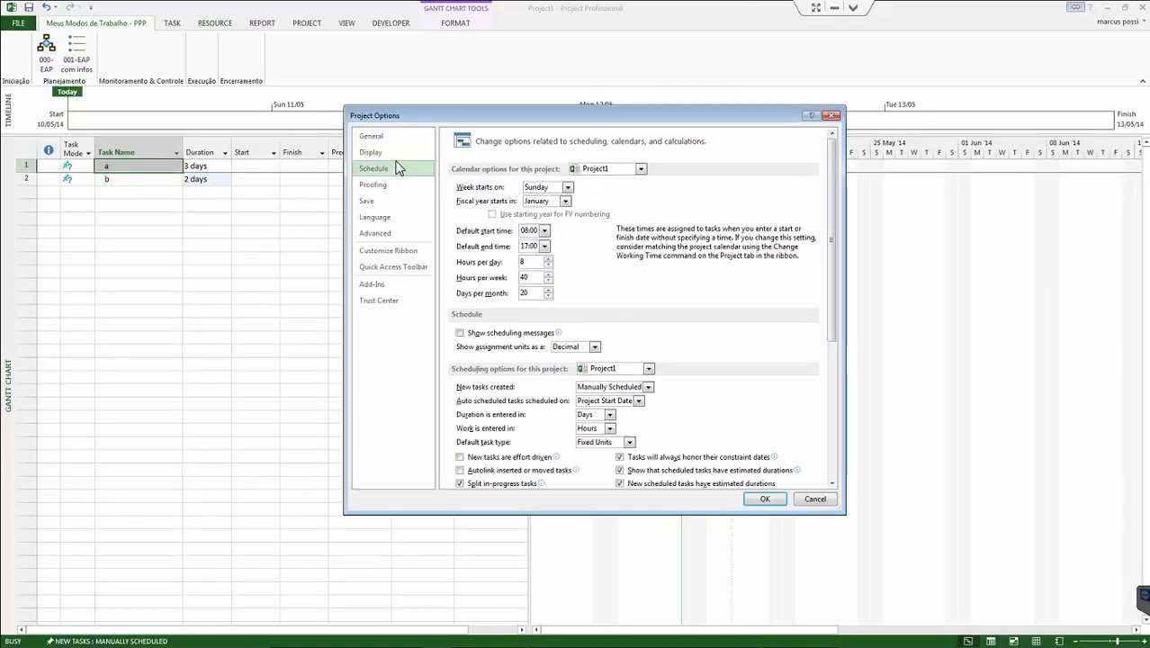
pyautogui.click(609, 173)
pyautogui.click(614, 187)
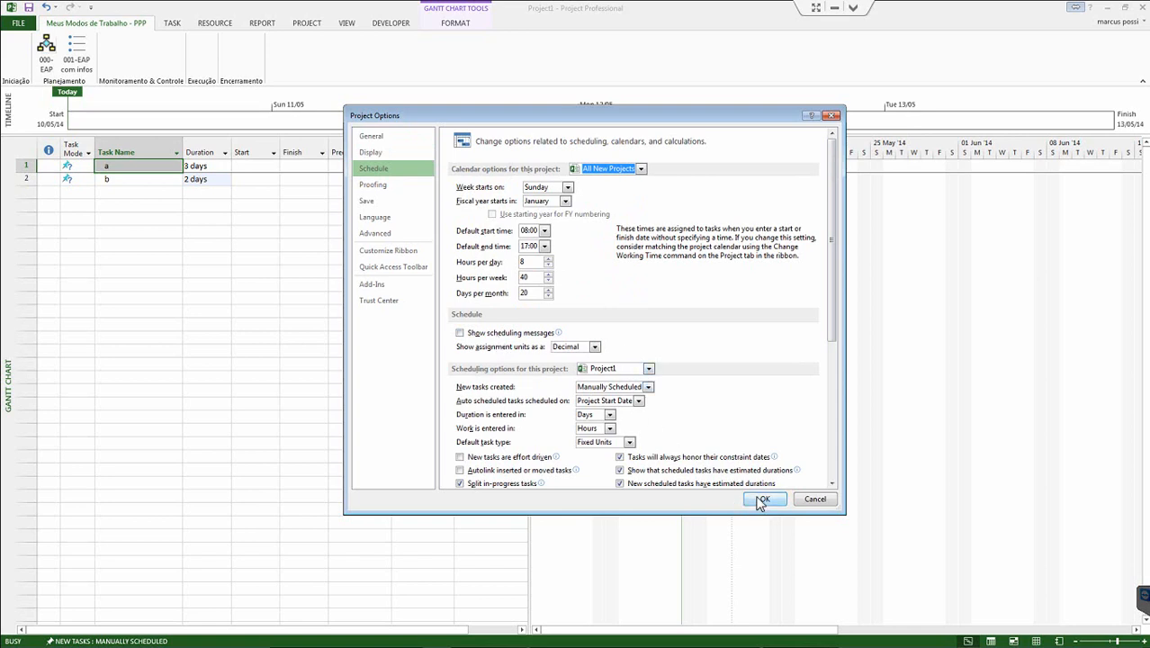
pyautogui.click(648, 387)
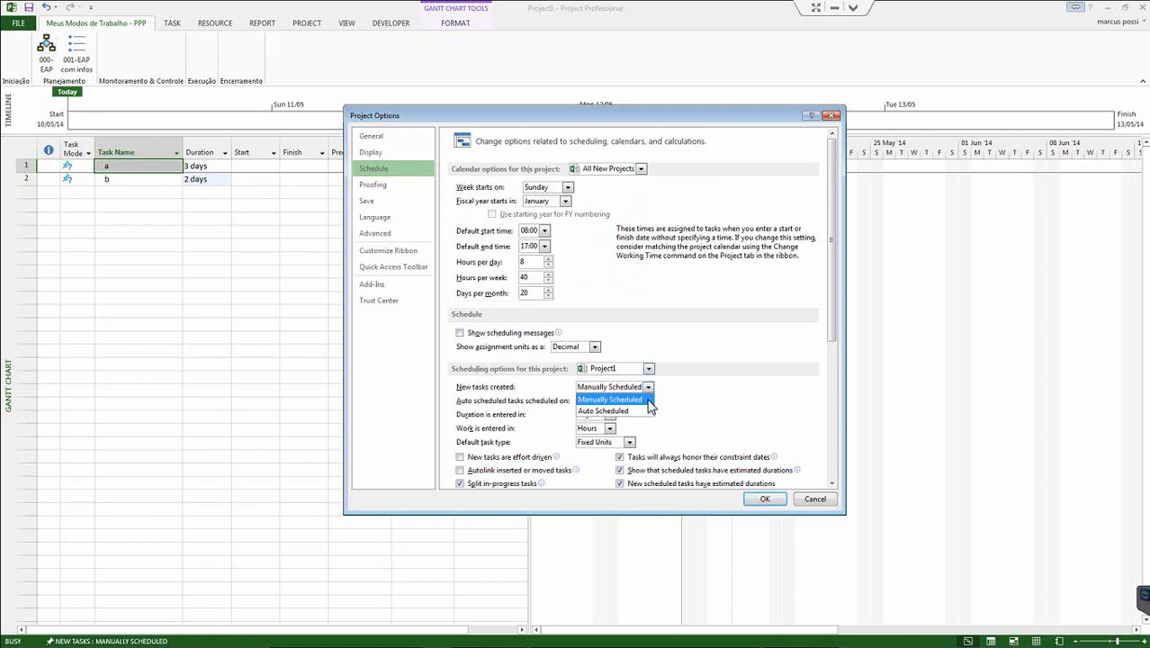
pyautogui.click(646, 410)
# - Switch the scheduling options to All New Projects, review them, and apply the project options
pyautogui.click(648, 369)
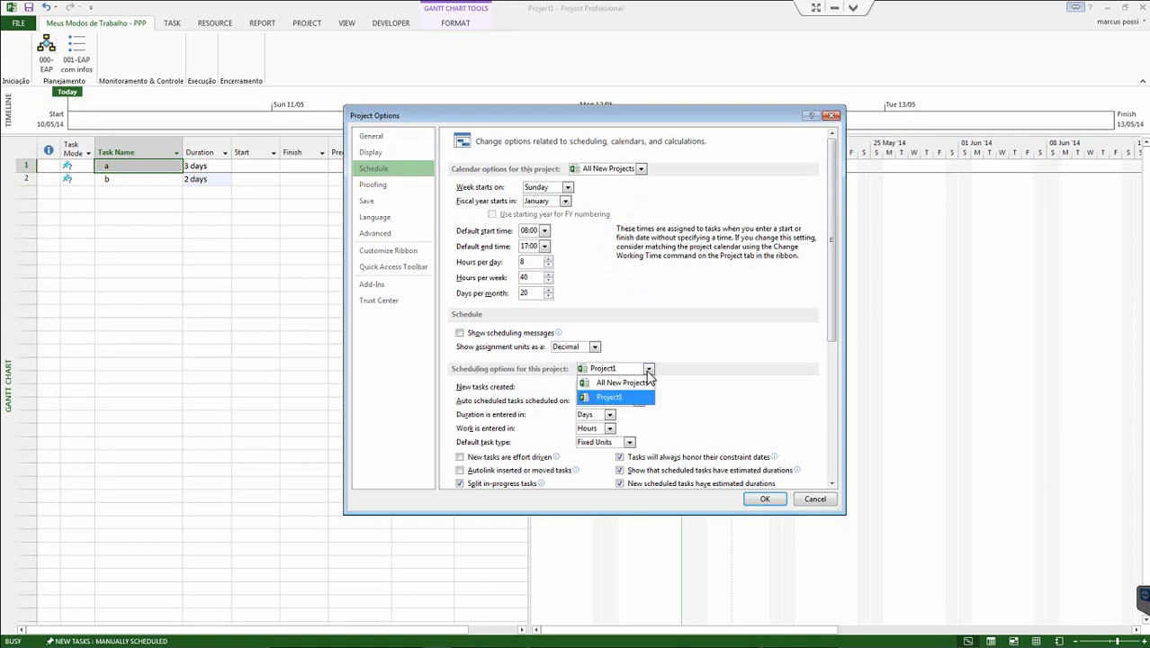
pyautogui.click(647, 383)
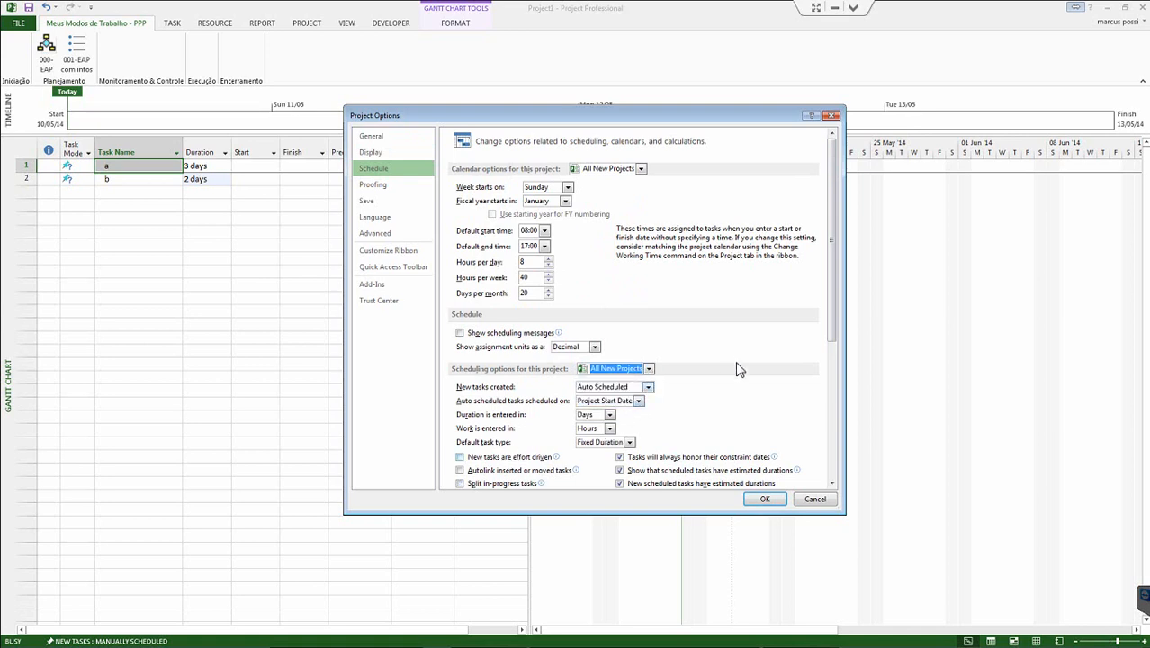
pyautogui.scroll(-2, 739, 369)
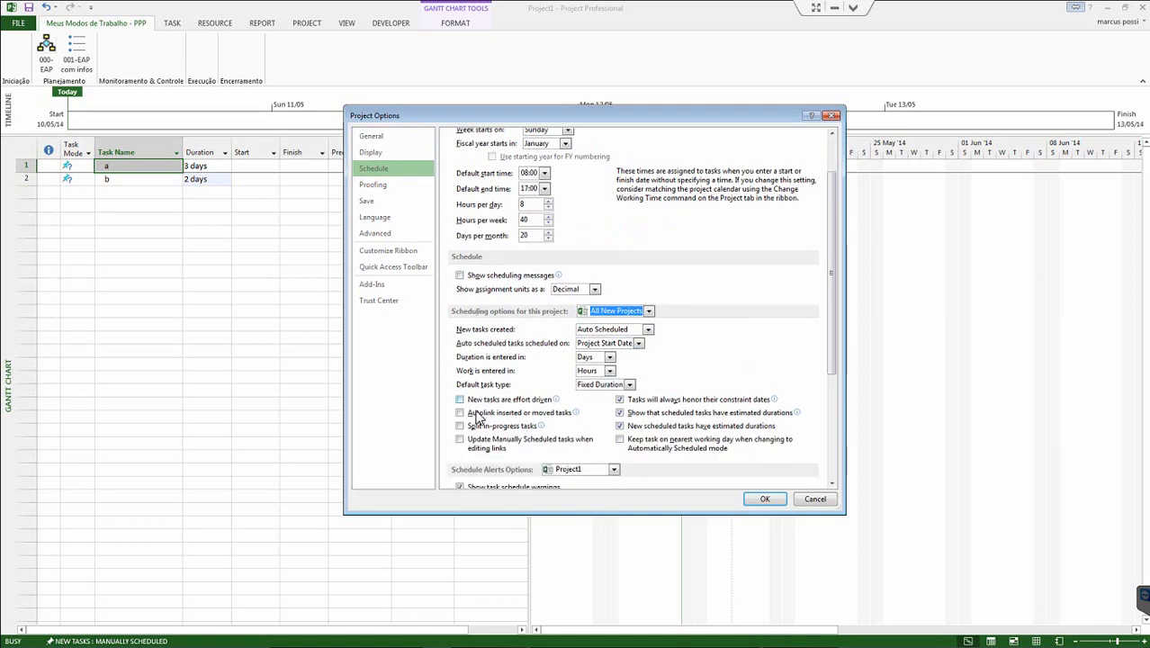
pyautogui.click(764, 499)
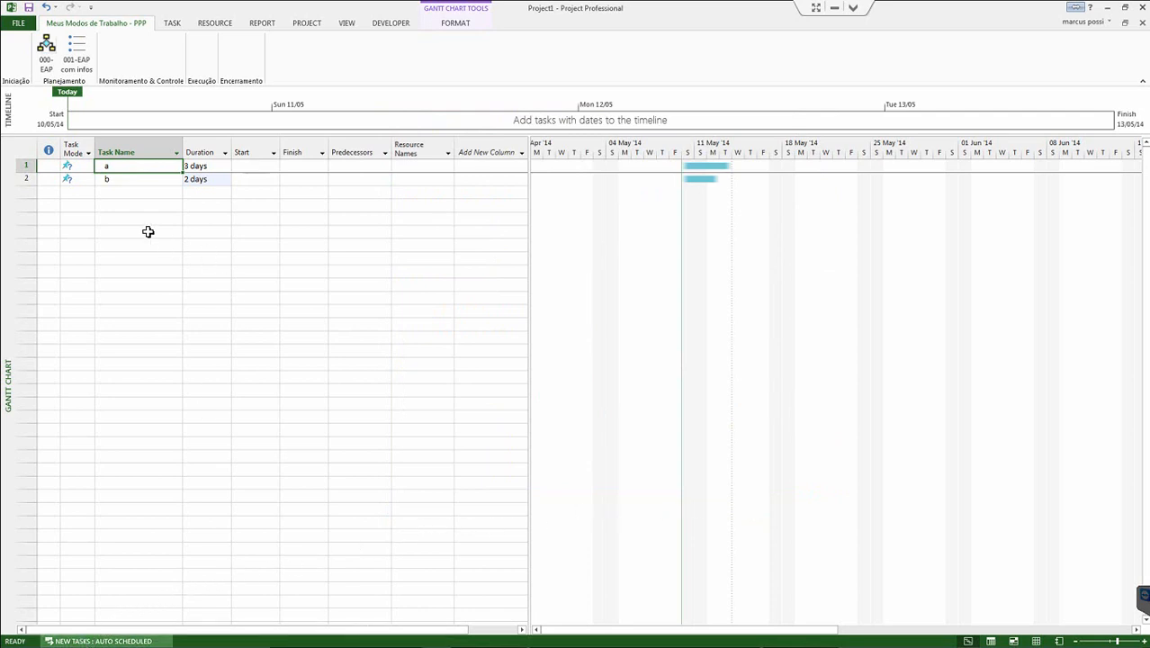
# - Add two more test tasks named c and d below task b
pyautogui.click(142, 192)
pyautogui.write('c')
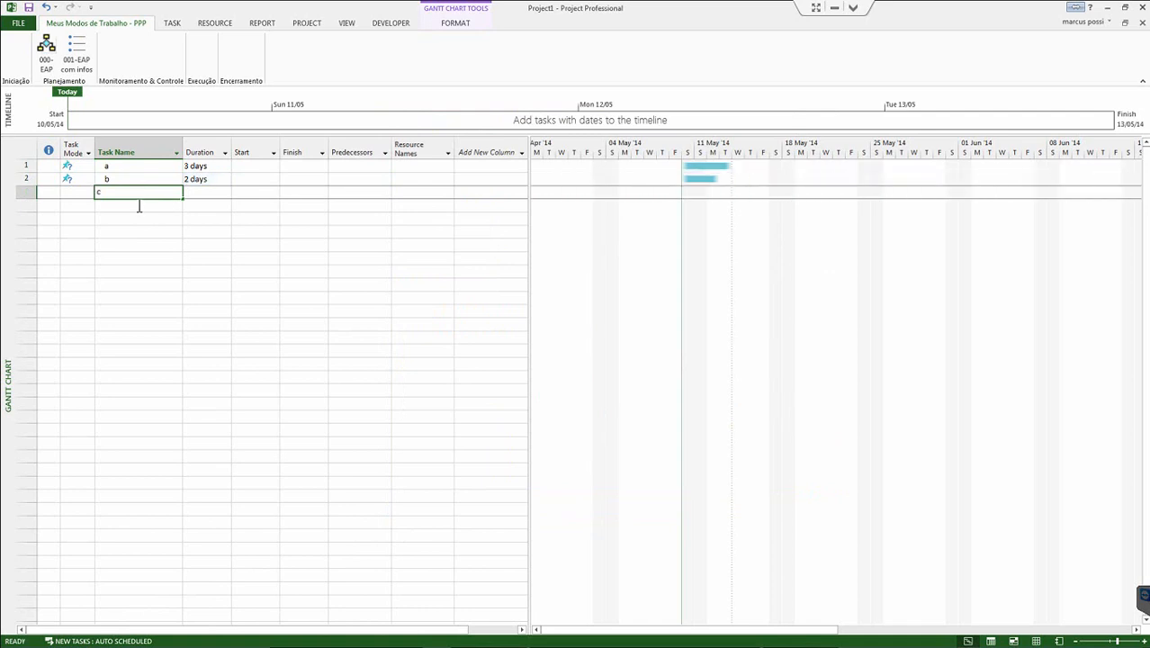
pyautogui.press('Return')
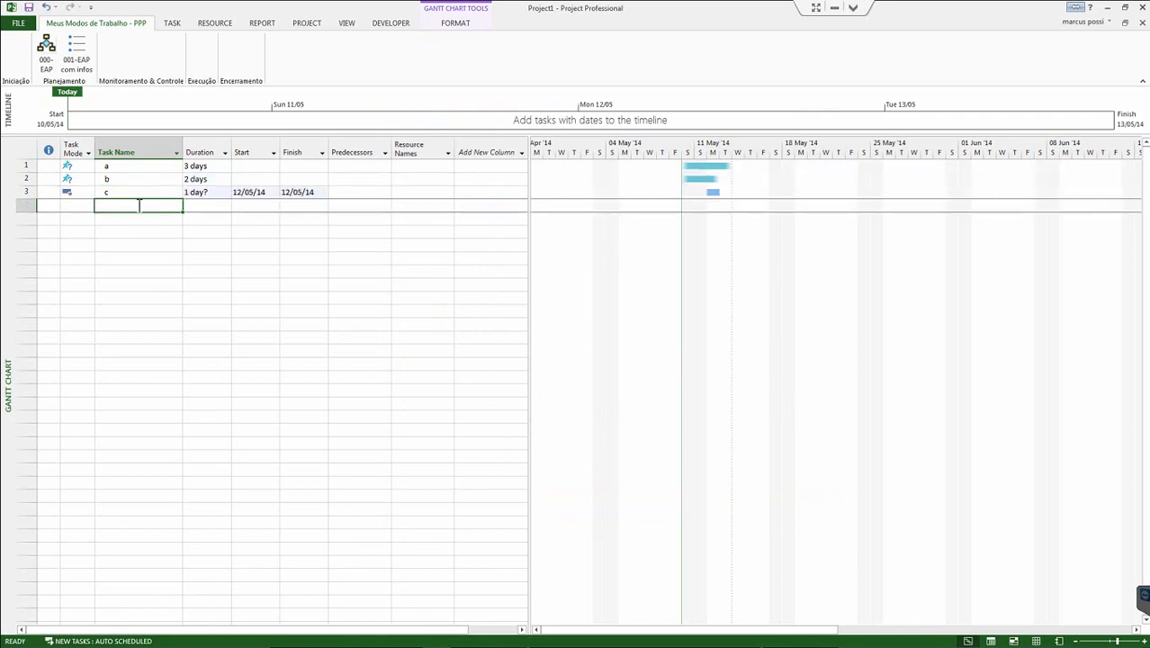
pyautogui.write('d')
pyautogui.press('Return')
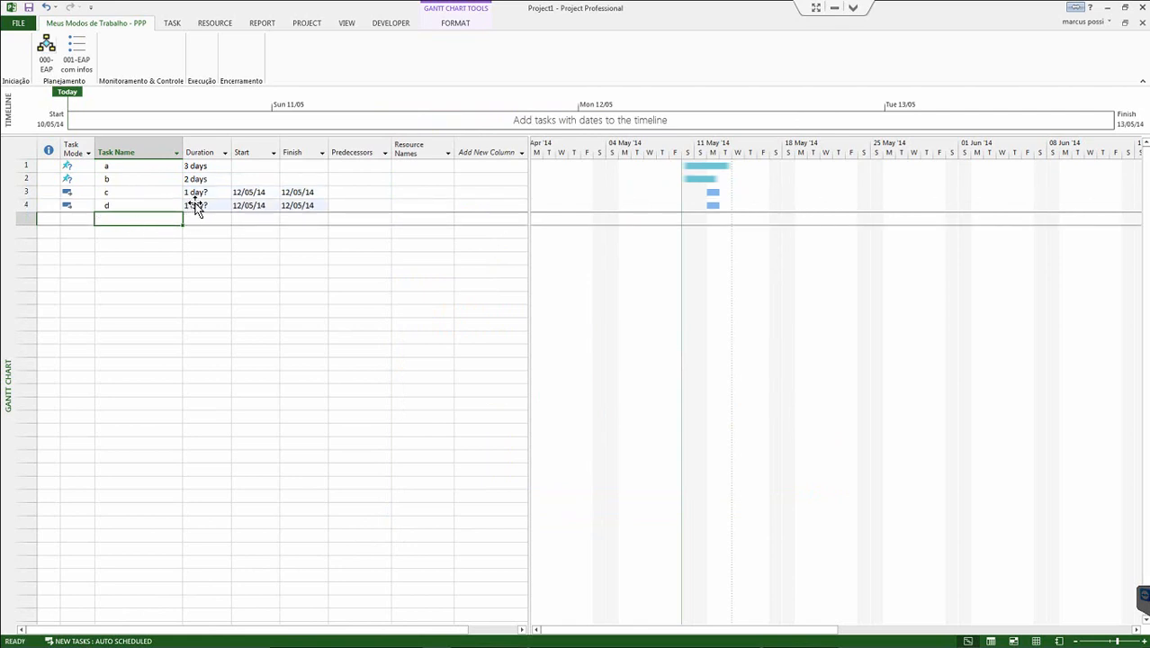
# - Set the duration of task c to 33 days
pyautogui.click(214, 193)
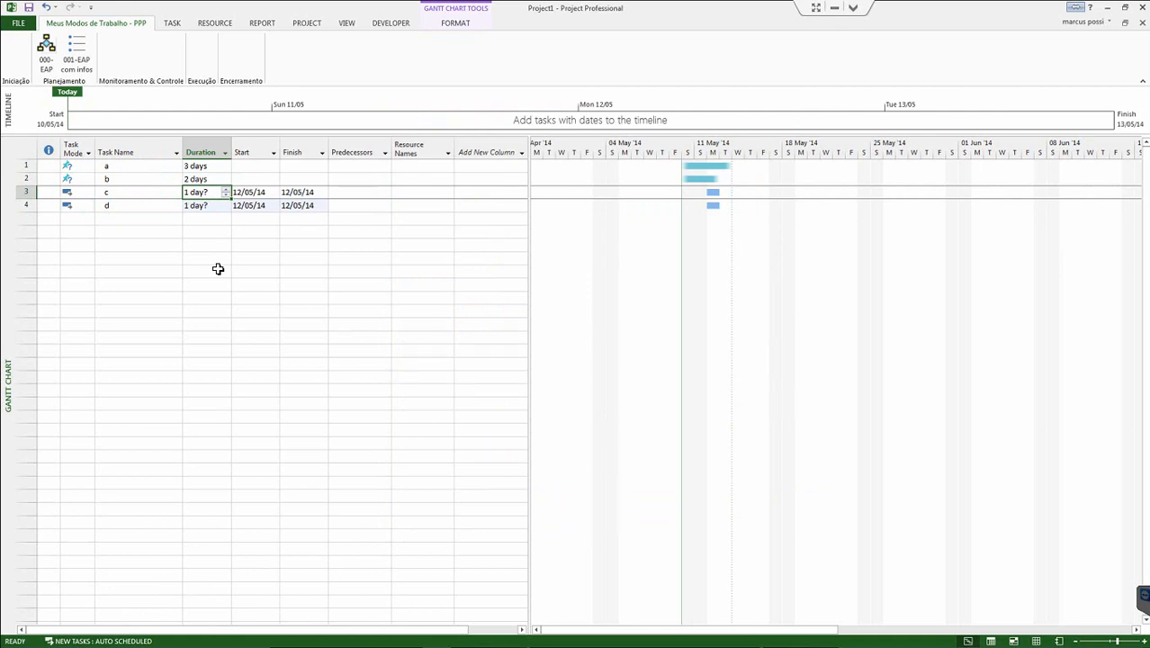
pyautogui.write('33')
pyautogui.press('Return')
pyautogui.press('Return')
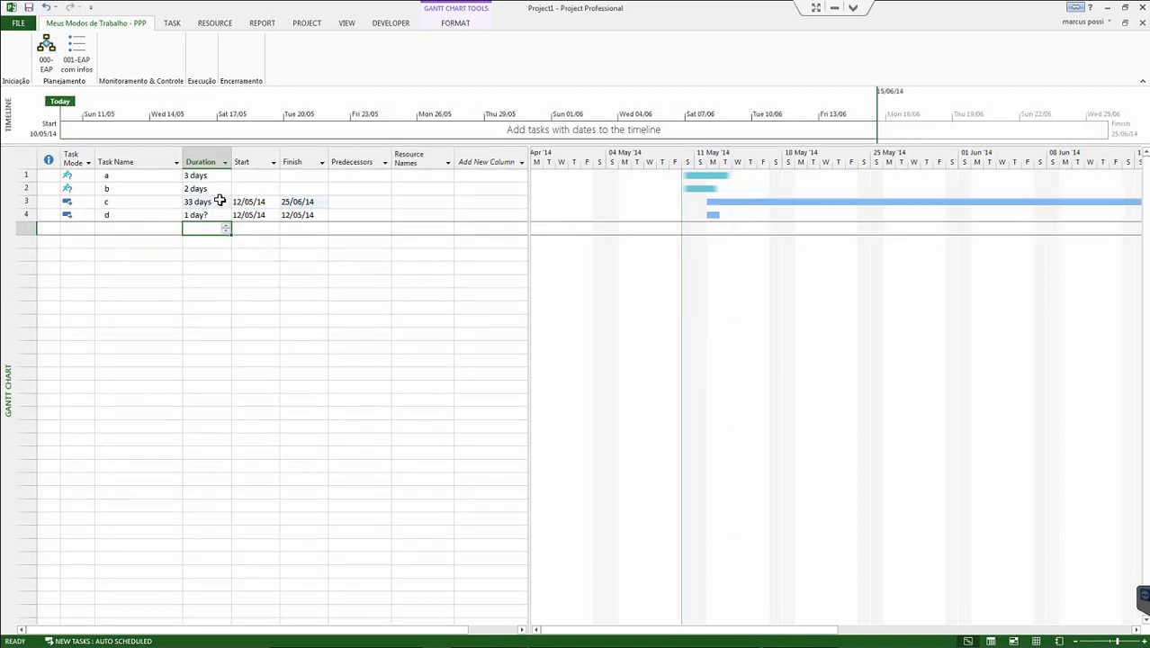
# - Insert the Estimated column before the Start column and check it against the duration of task d
pyautogui.click(221, 202)
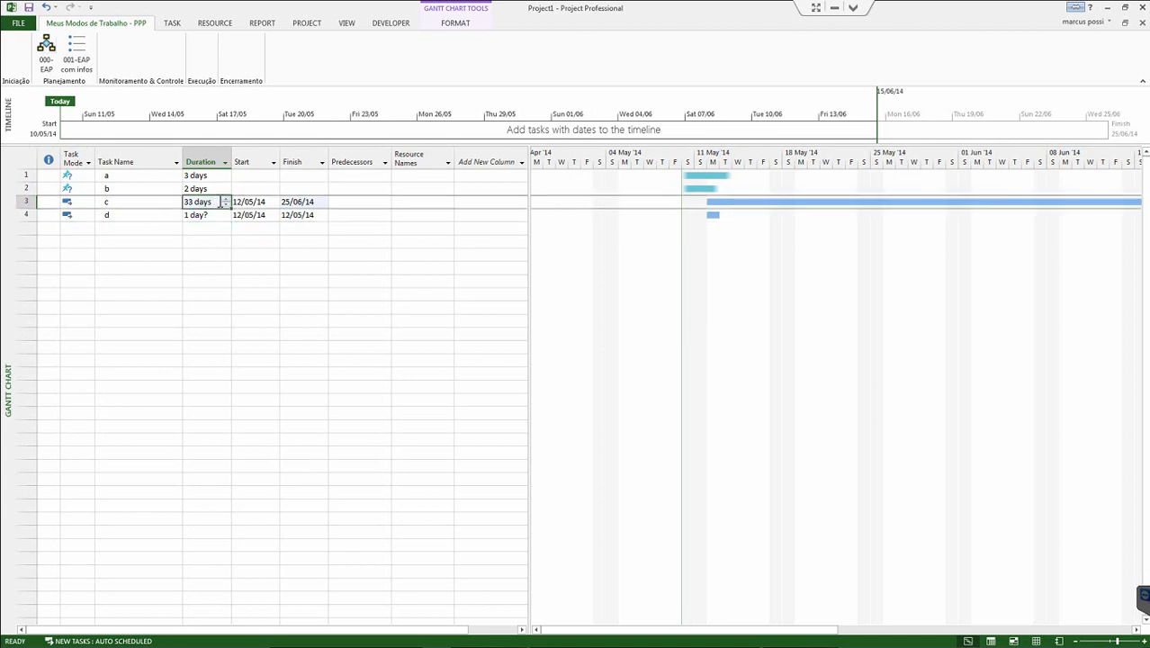
pyautogui.rightClick(246, 161)
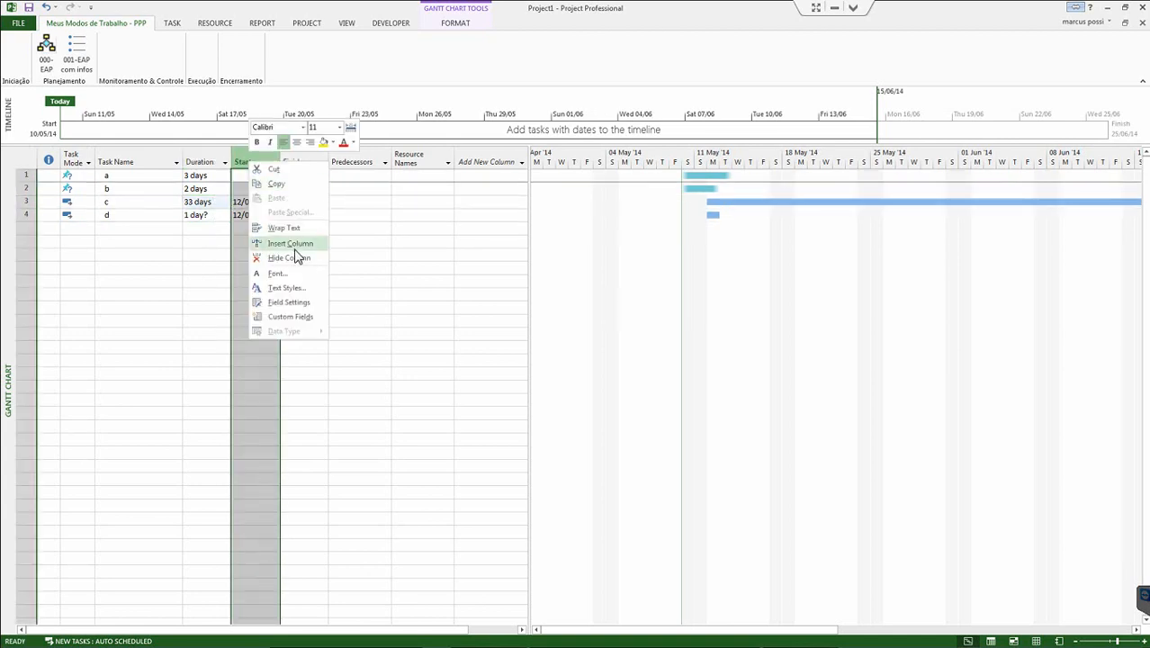
pyautogui.write('estimated')
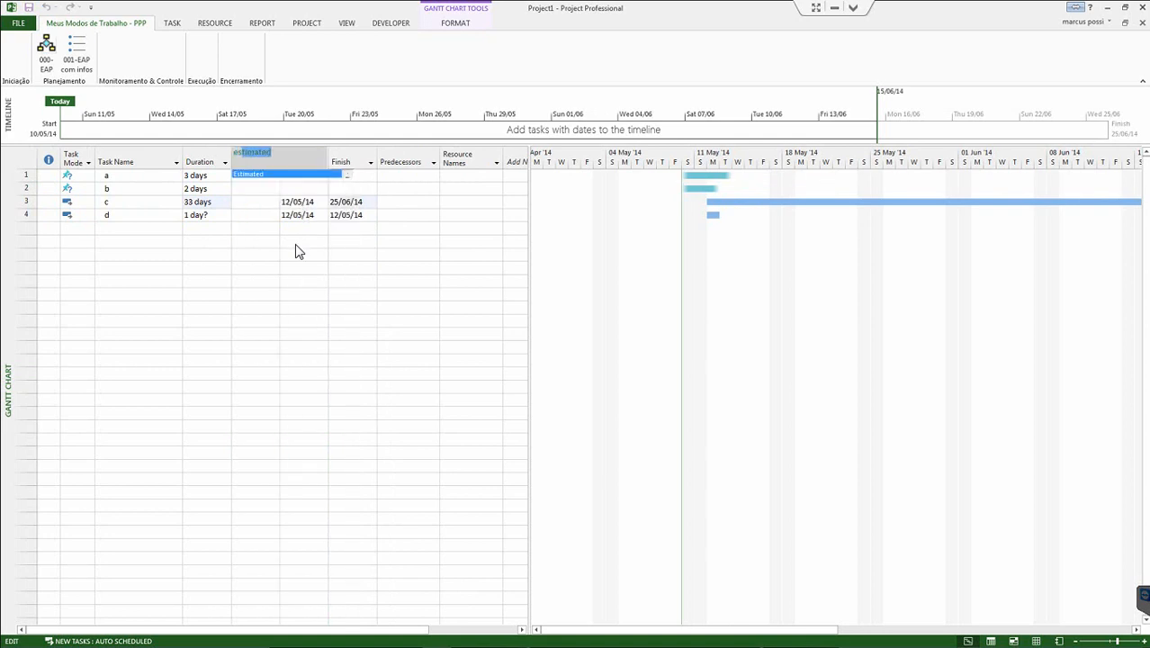
pyautogui.press('Return')
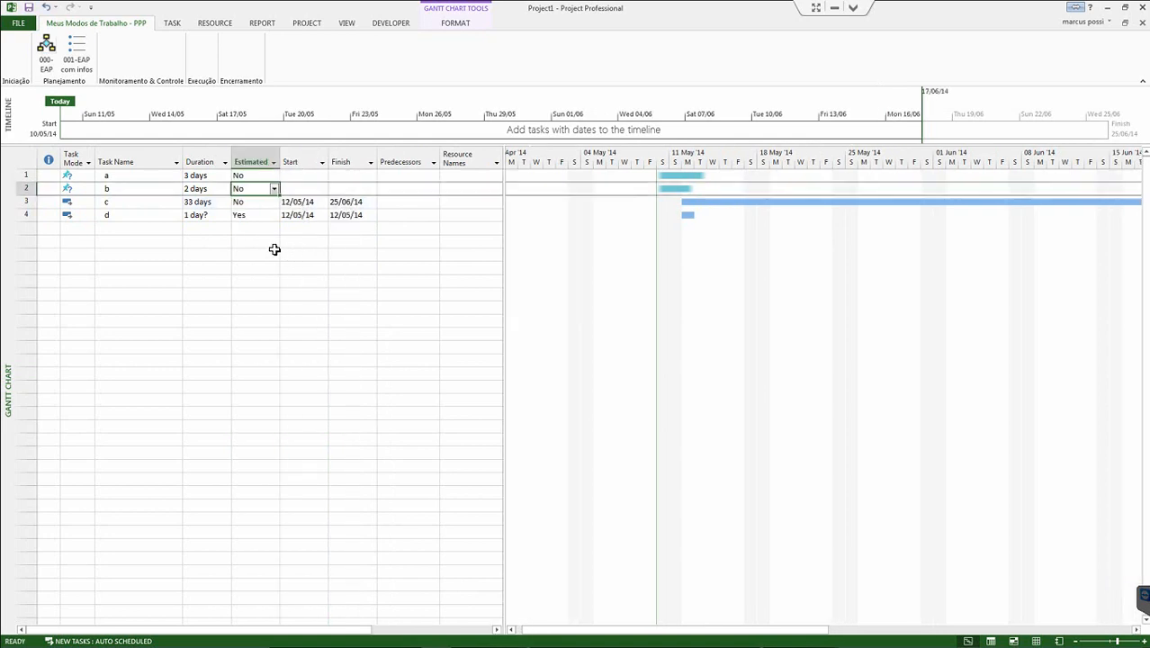
pyautogui.click(213, 216)
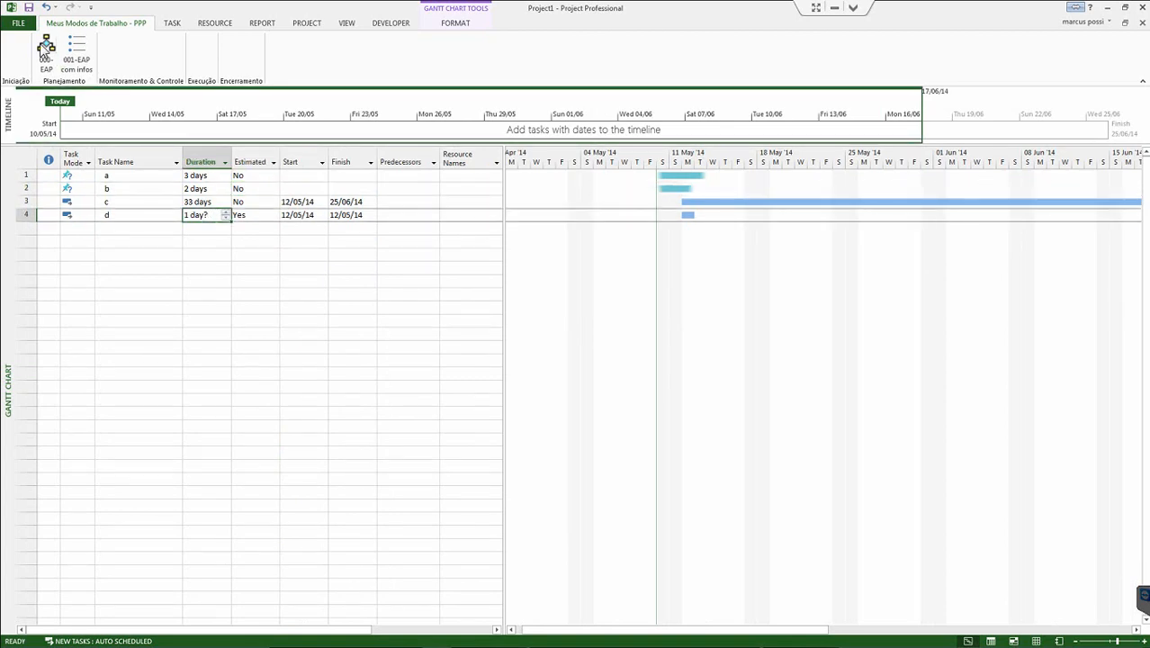
# - Set the default task type for Project1 to Fixed Duration in the schedule options
pyautogui.click(18, 24)
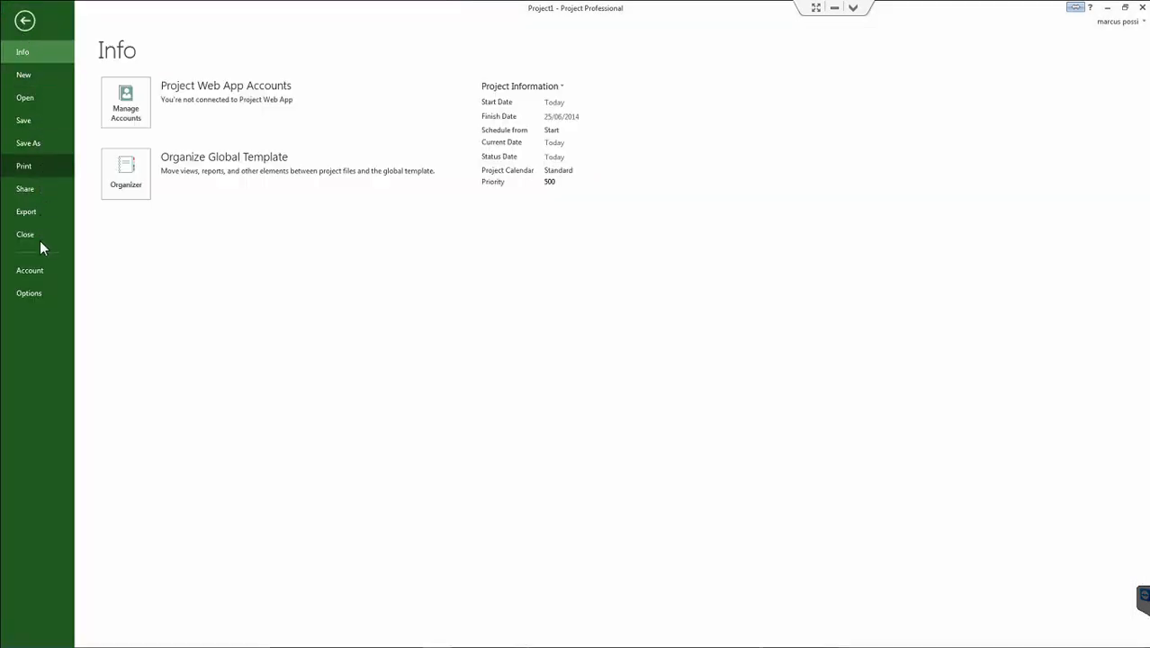
pyautogui.click(29, 292)
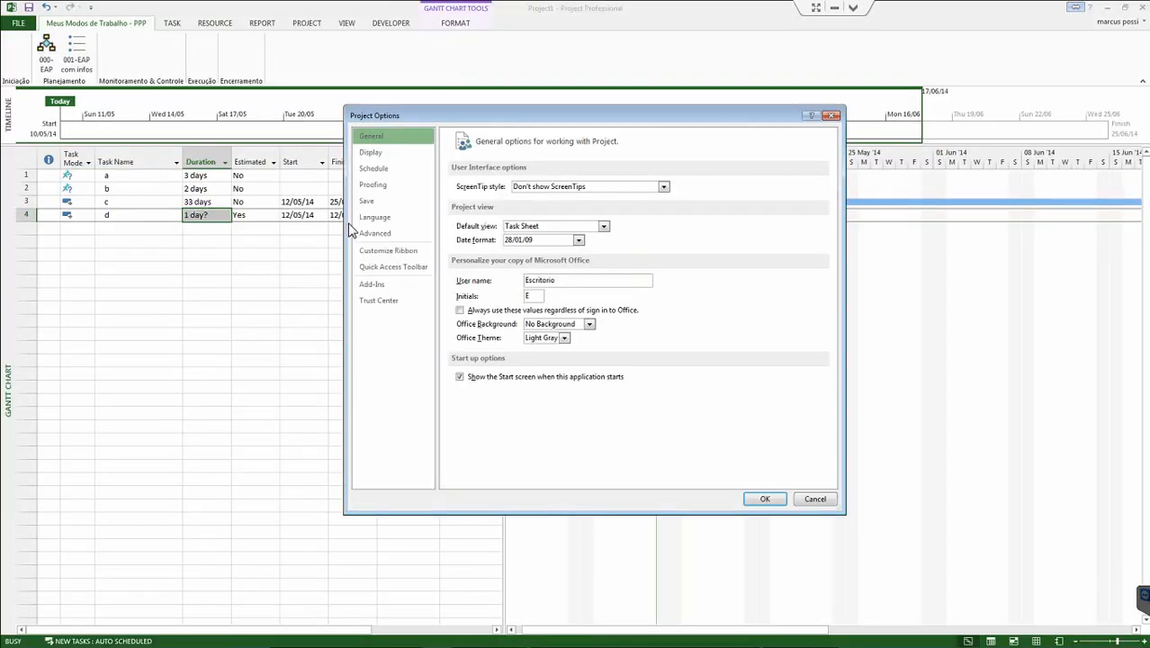
pyautogui.click(370, 169)
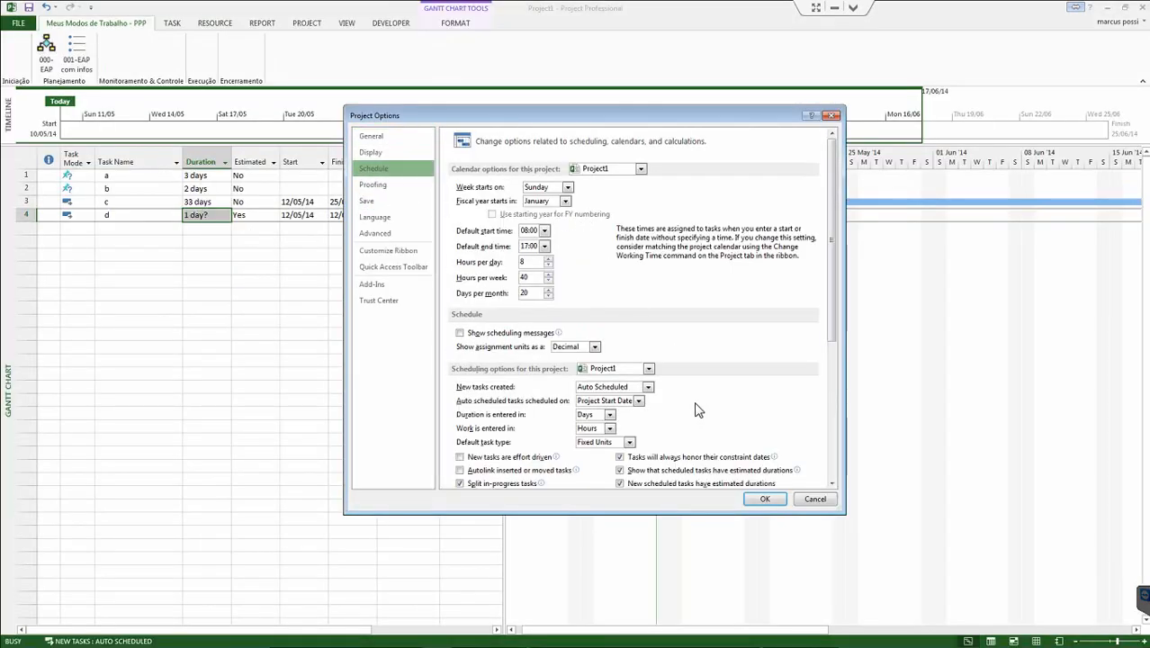
pyautogui.click(630, 442)
pyautogui.click(599, 467)
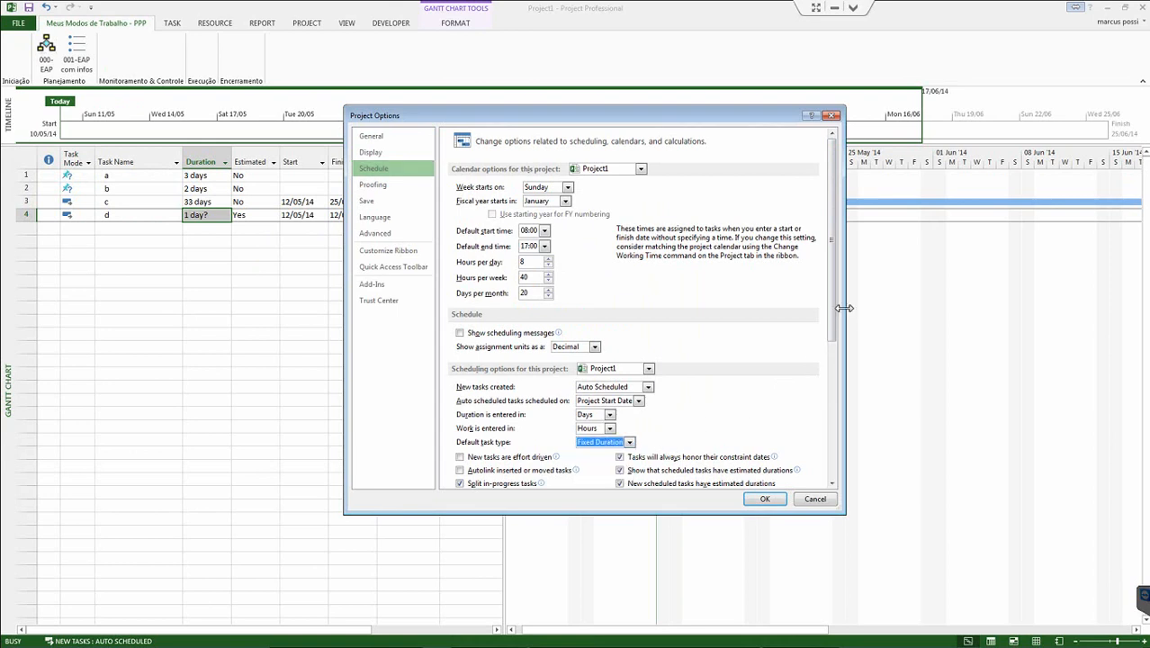
# - Switch the scheduling and schedule alerts options to All New Projects and turn off task schedule warnings
pyautogui.moveTo(831, 315); pyautogui.dragTo(831, 408)
pyautogui.click(648, 220)
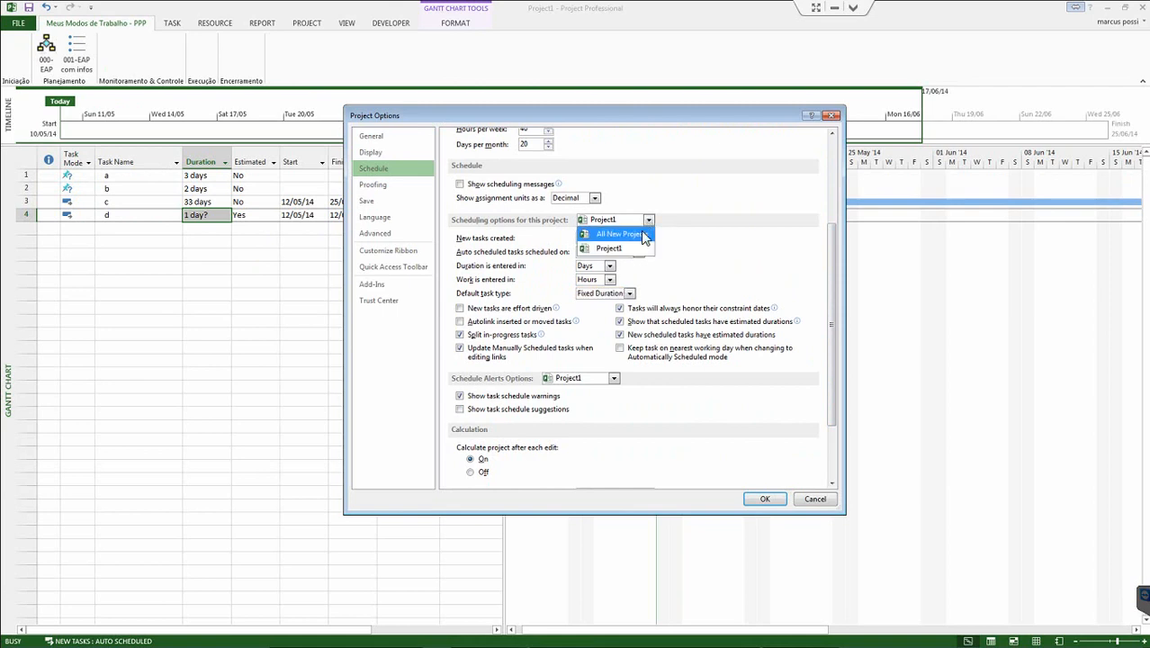
pyautogui.click(630, 232)
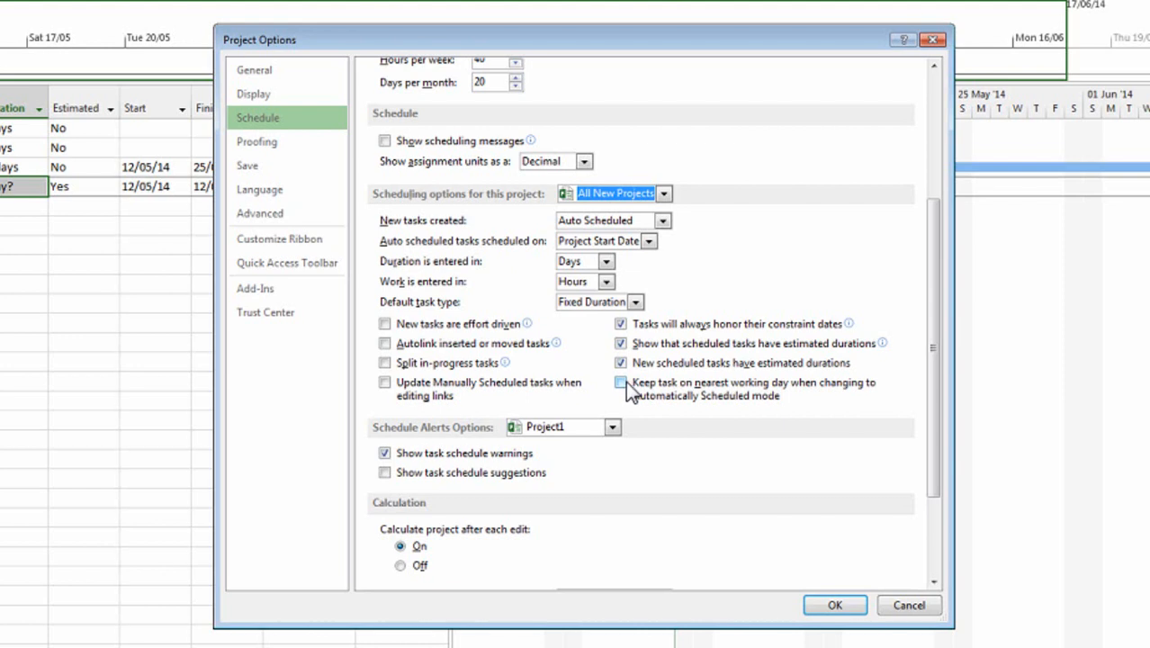
pyautogui.click(567, 429)
pyautogui.click(532, 448)
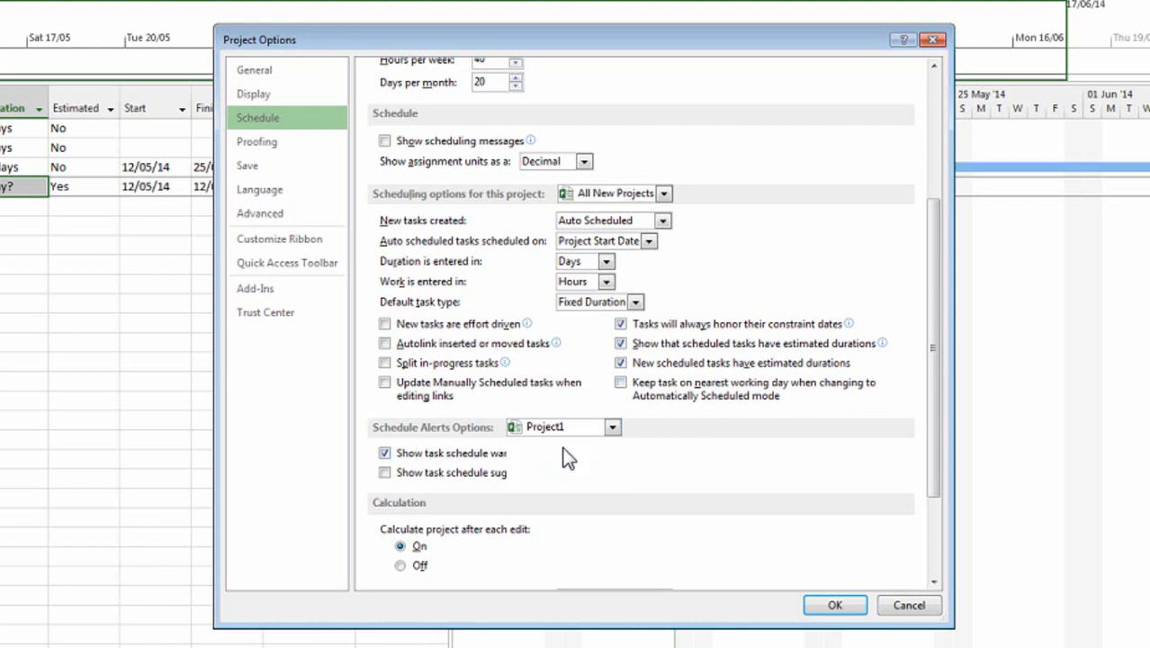
pyautogui.click(384, 455)
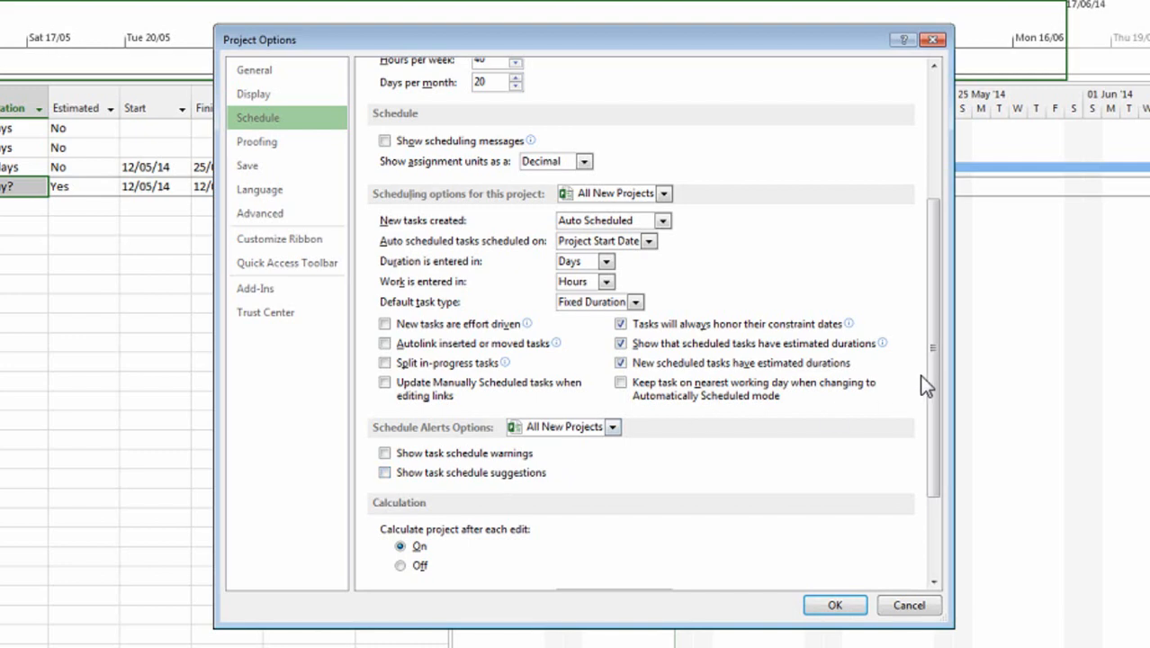
# - Switch the calculation options to All New Projects and keep task status updates updating resource status
pyautogui.moveTo(933, 461); pyautogui.dragTo(930, 494)
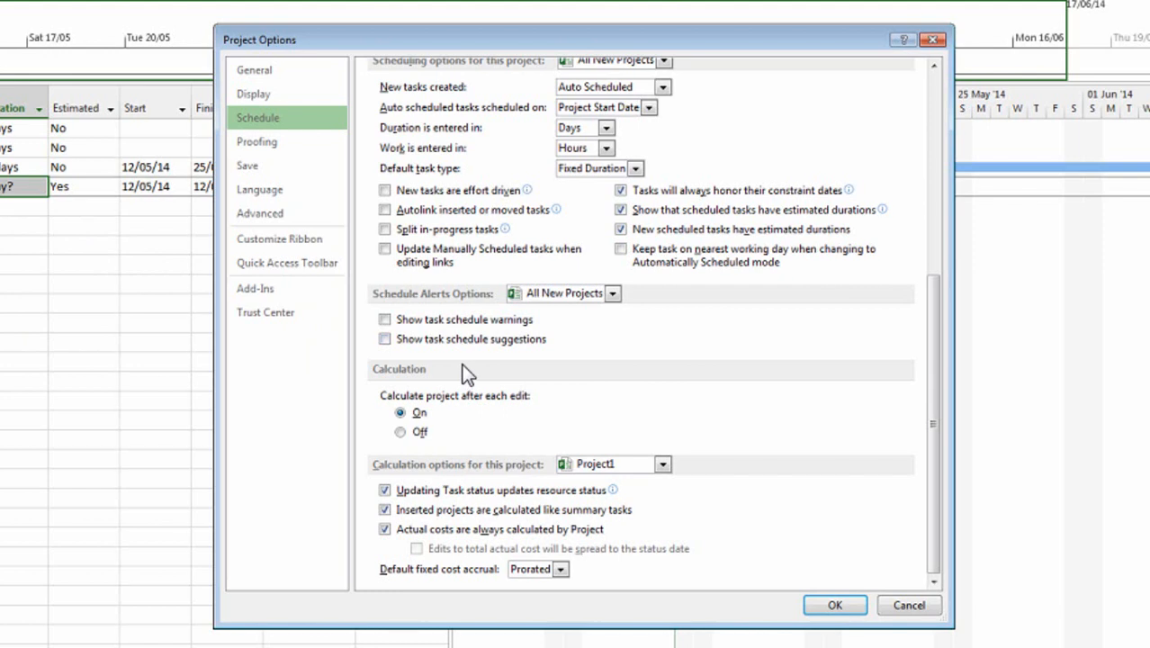
pyautogui.click(663, 465)
pyautogui.click(655, 482)
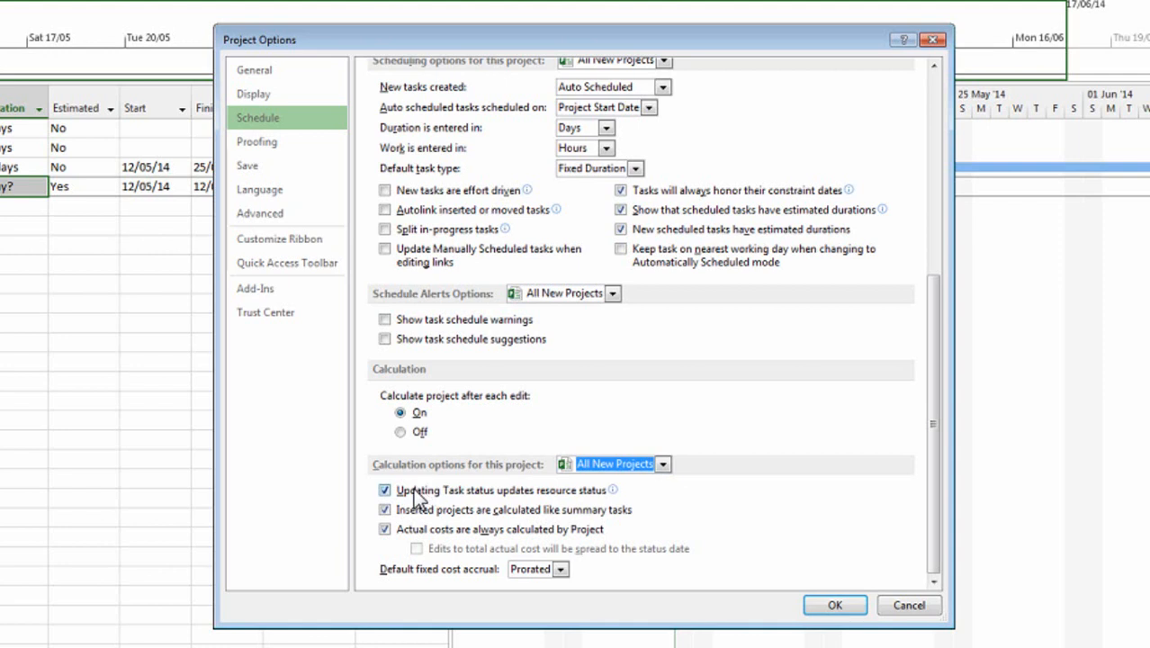
pyautogui.moveTo(414, 492)
pyautogui.moveTo(488, 496)
pyautogui.click(385, 491)
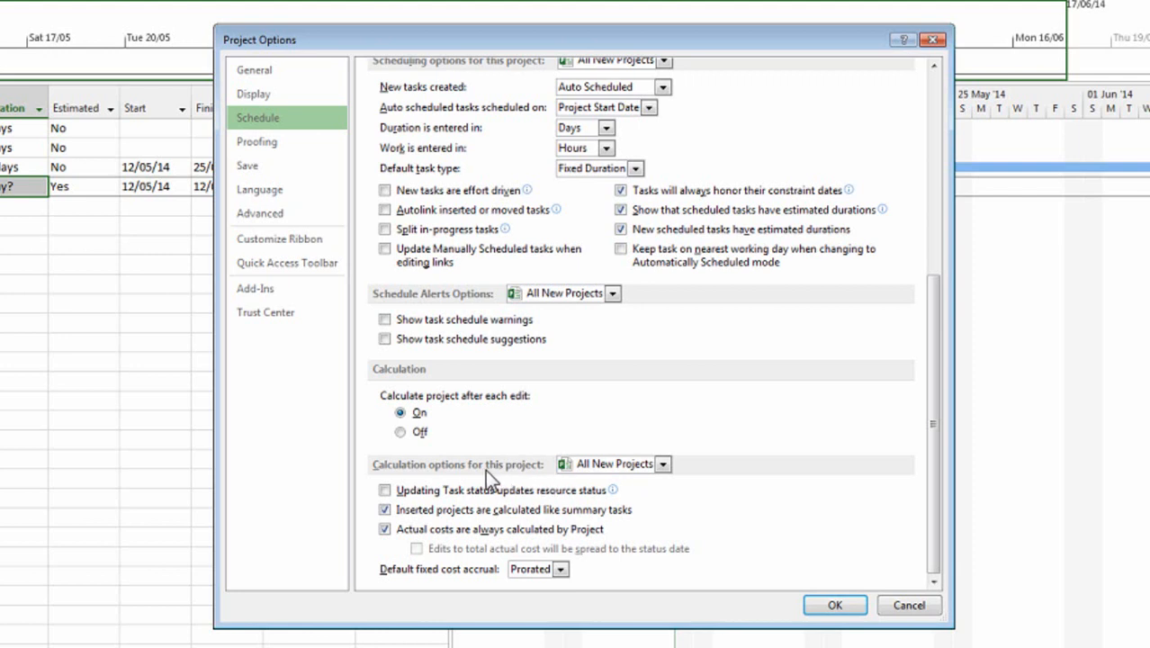
pyautogui.click(384, 490)
# - Turn off always calculating actual costs by Project and set the default fixed cost accrual to Start
pyautogui.click(385, 529)
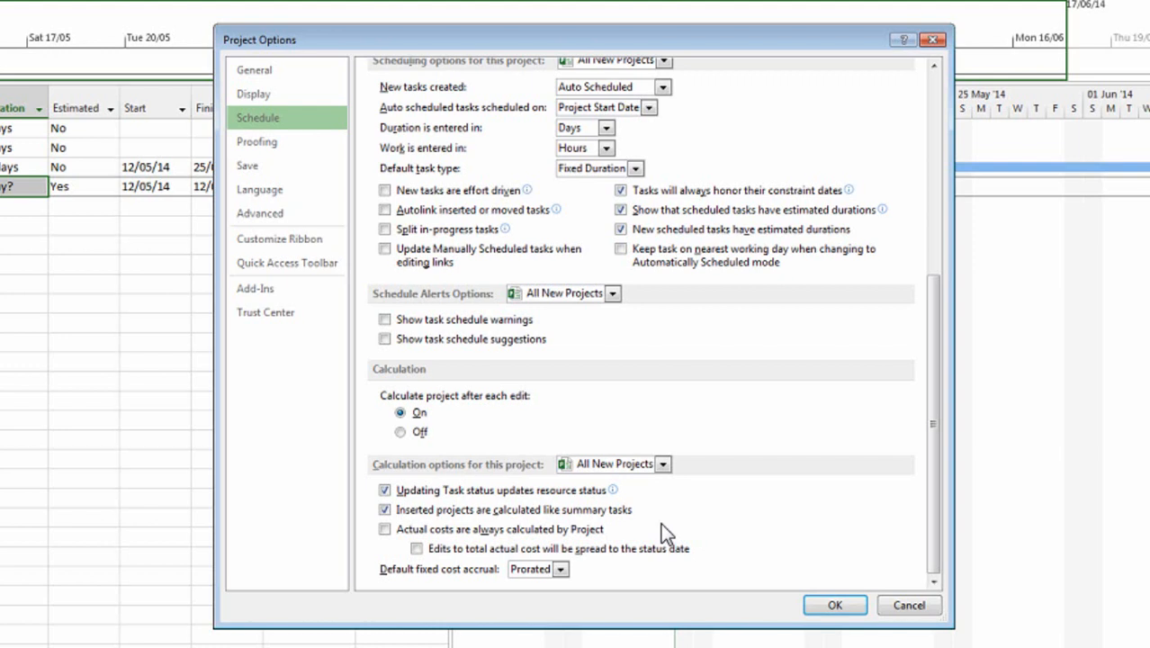
pyautogui.click(560, 571)
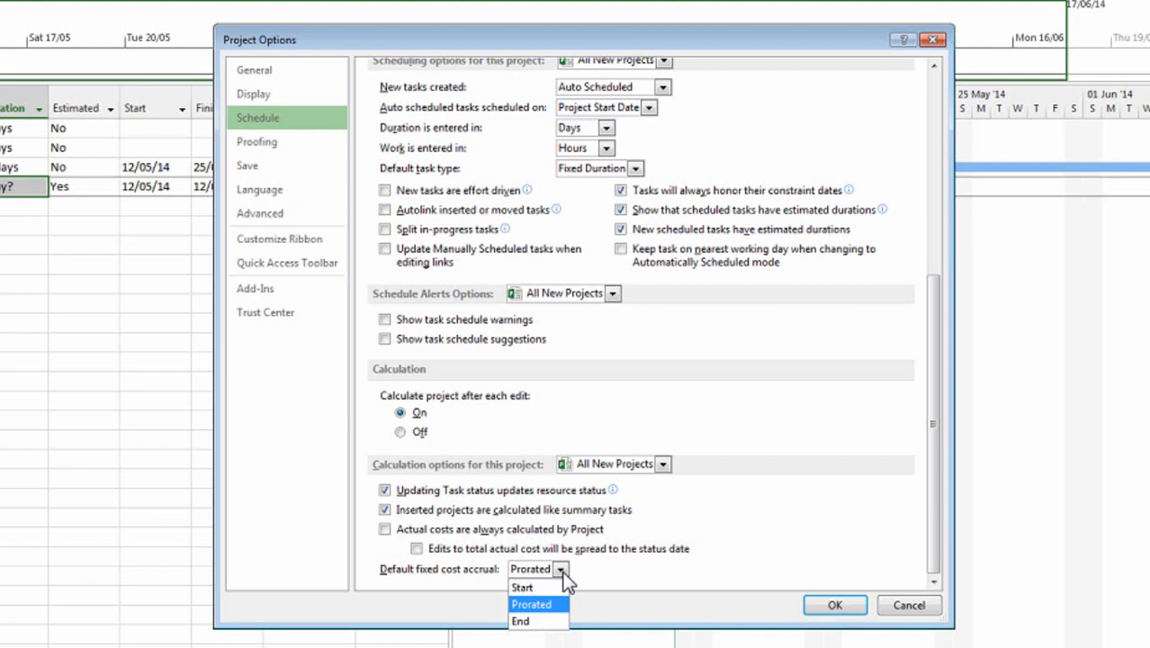
pyautogui.click(551, 586)
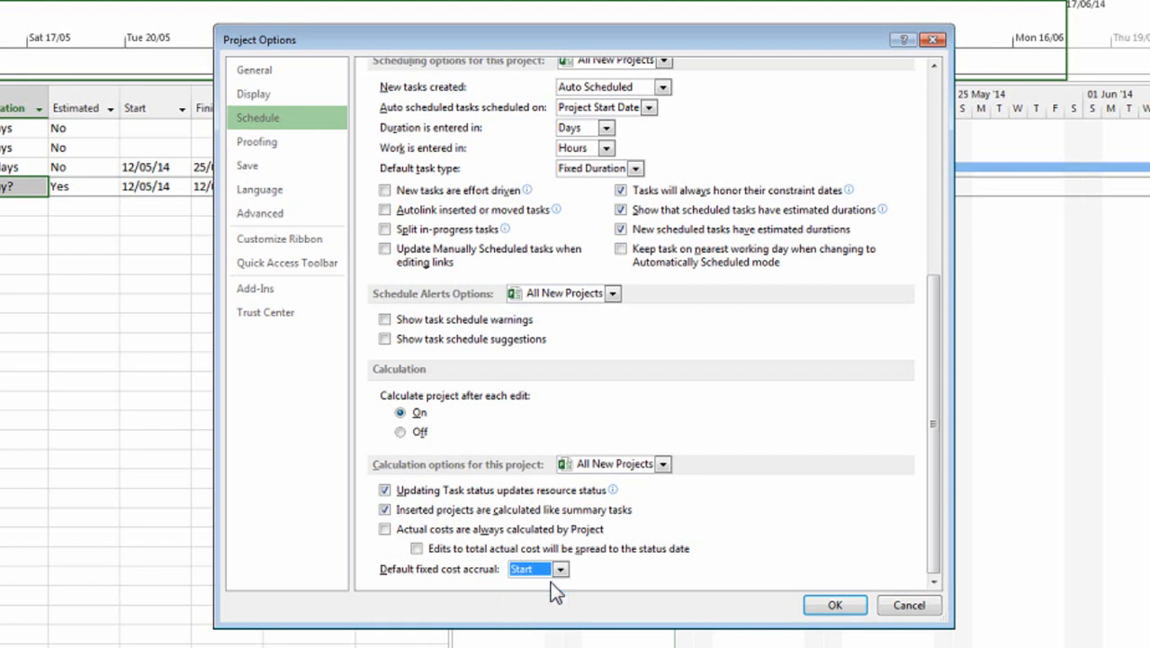
# - Set the default fixed cost accrual to Prorated in the calculation options for all new projects
pyautogui.click(560, 570)
pyautogui.click(547, 620)
pyautogui.click(565, 576)
pyautogui.click(540, 604)
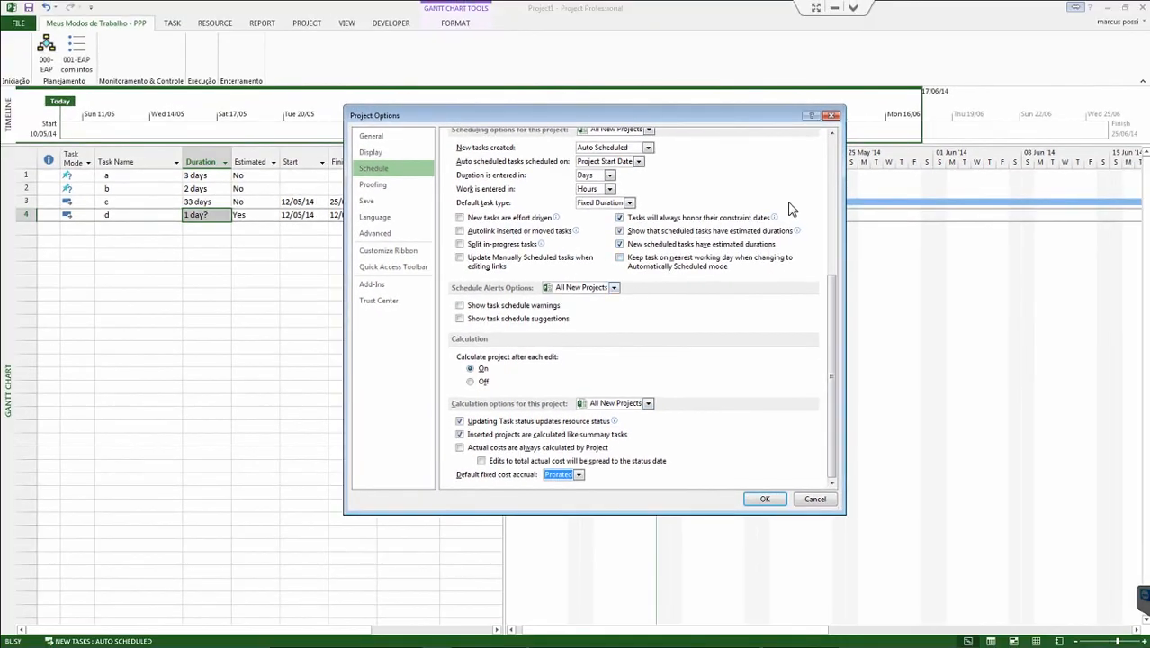
# - Switch the calendar options to All New Projects and apply the project options
pyautogui.scroll(3, 835, 160)
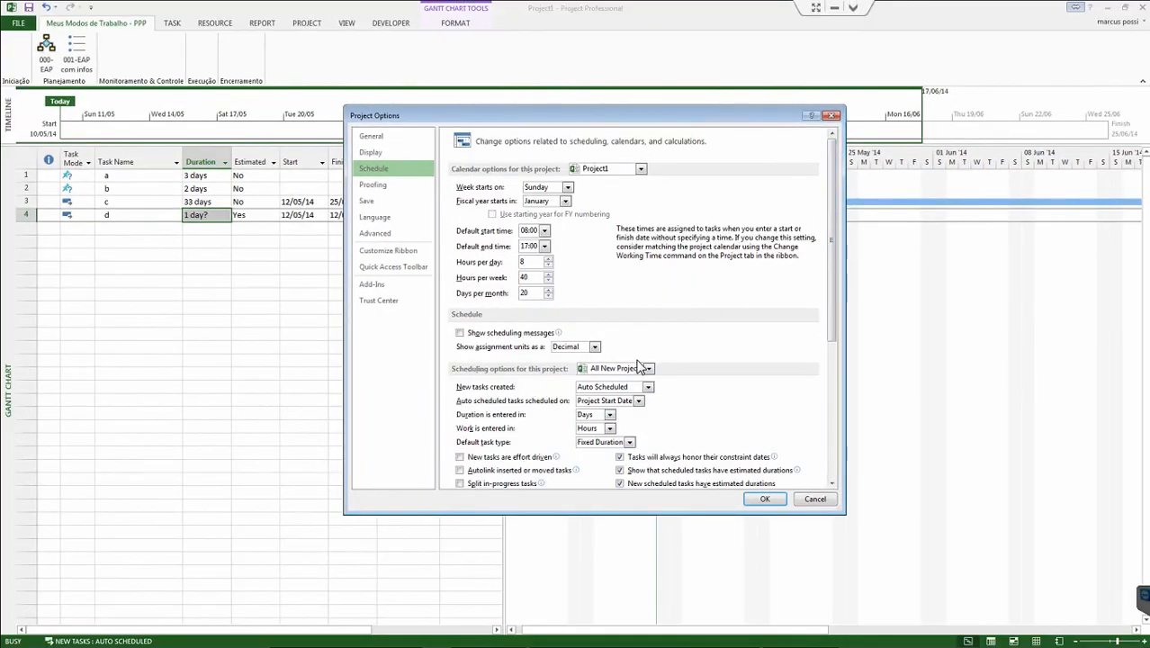
pyautogui.click(641, 168)
pyautogui.click(631, 184)
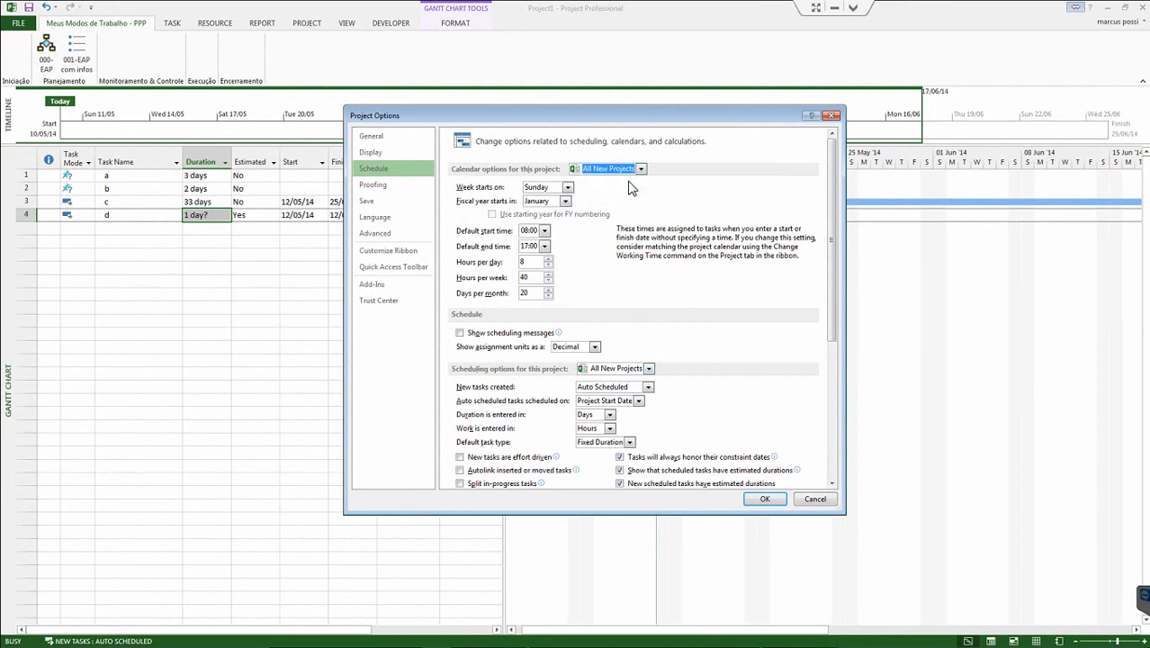
pyautogui.click(765, 499)
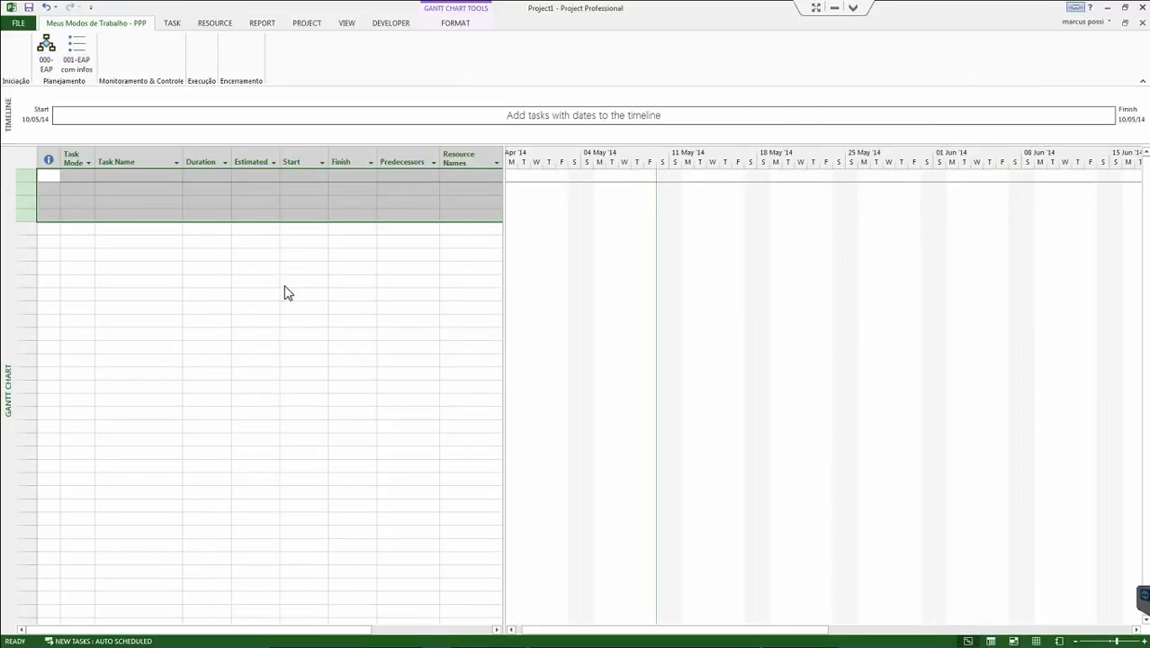
# - Open the proofing options and examine the AutoCorrect, spelling correction, dictionary language and field-checking settings
pyautogui.click(18, 22)
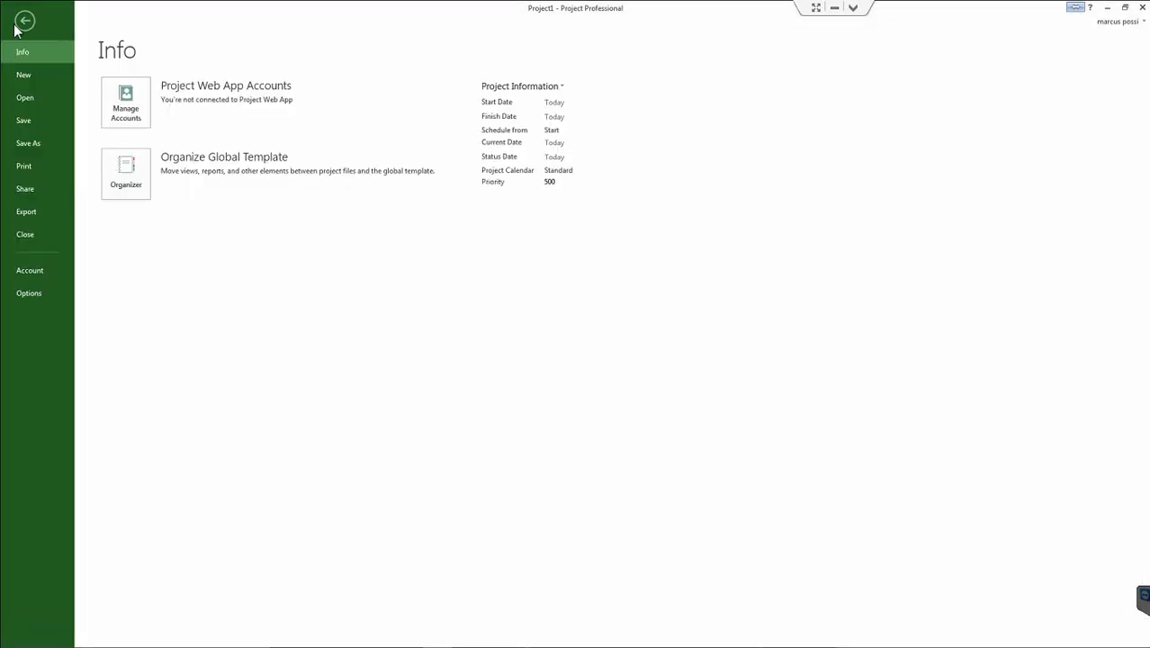
pyautogui.click(34, 294)
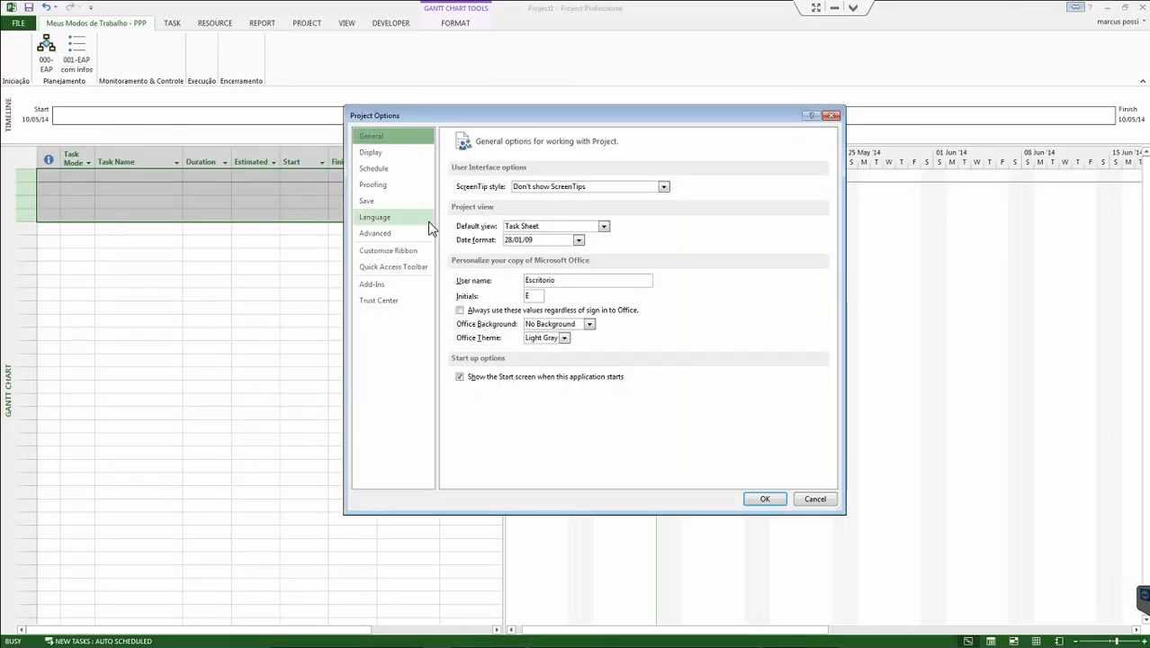
pyautogui.click(376, 184)
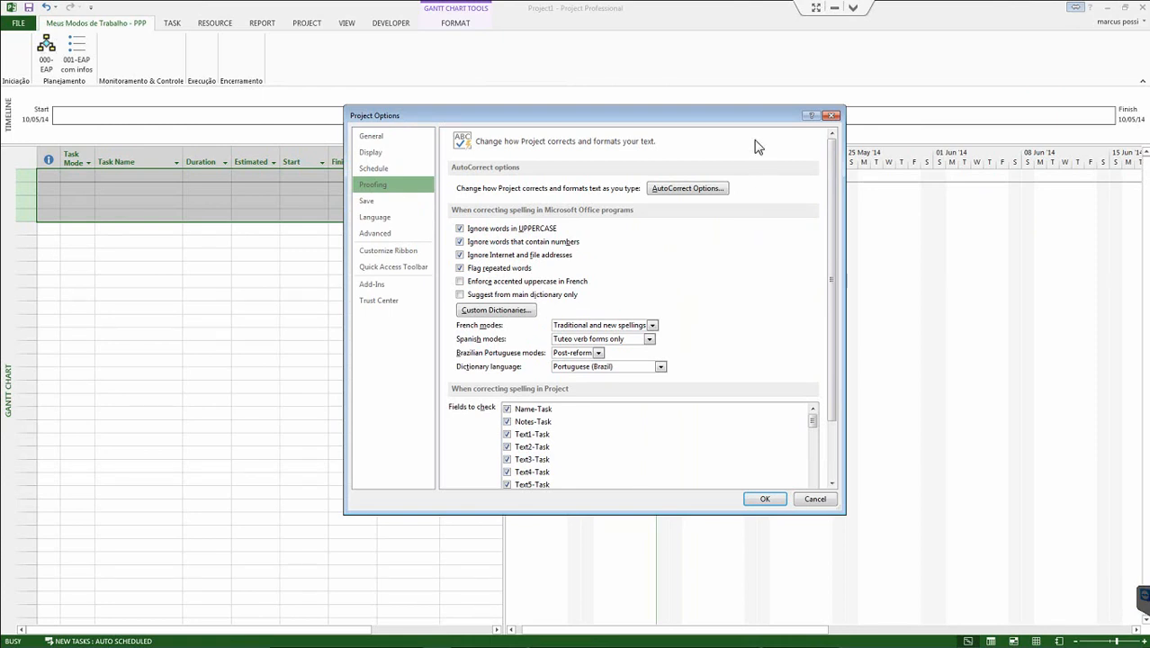
pyautogui.moveTo(749, 114); pyautogui.dragTo(757, 84)
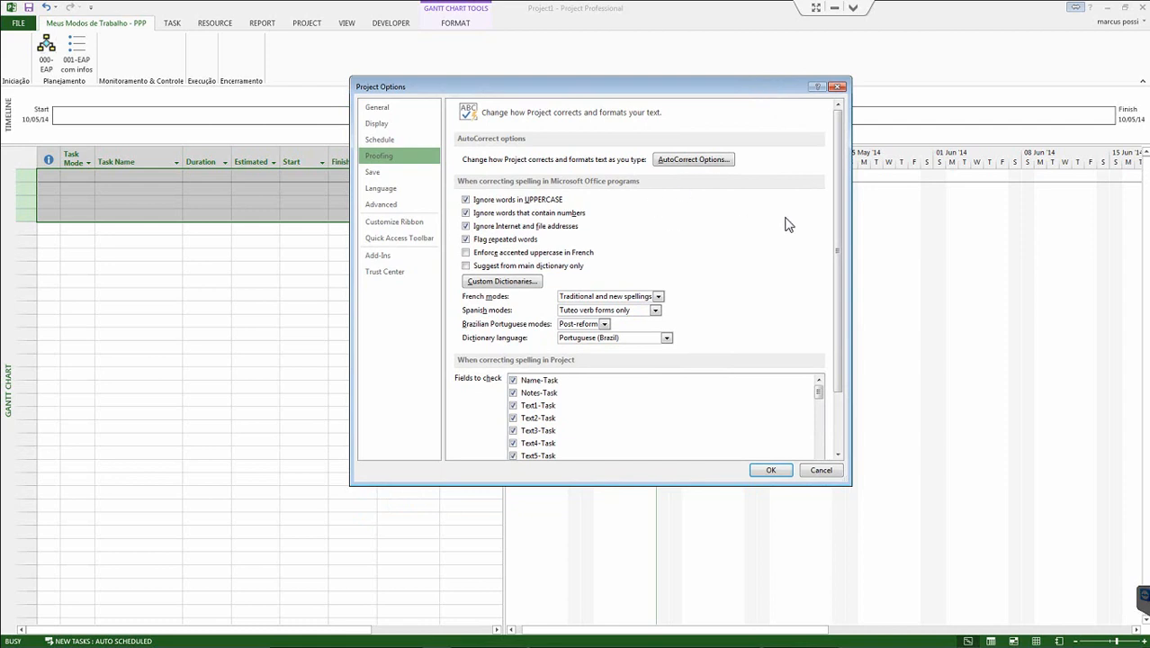
pyautogui.moveTo(842, 170); pyautogui.dragTo(840, 324)
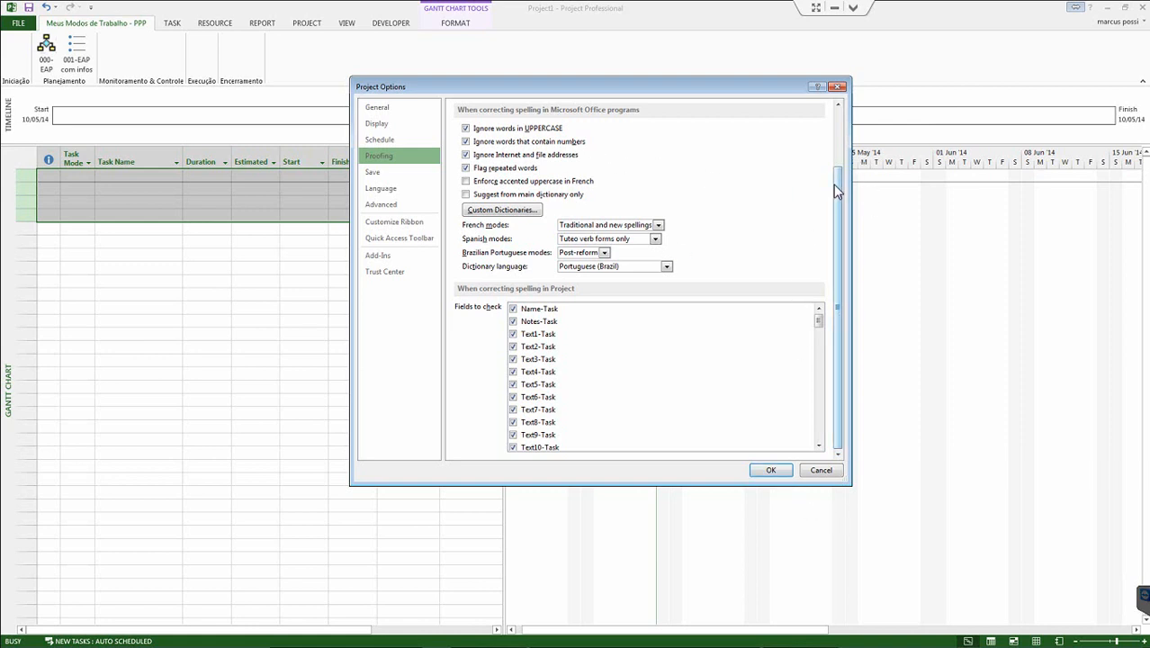
pyautogui.moveTo(838, 184); pyautogui.dragTo(840, 308)
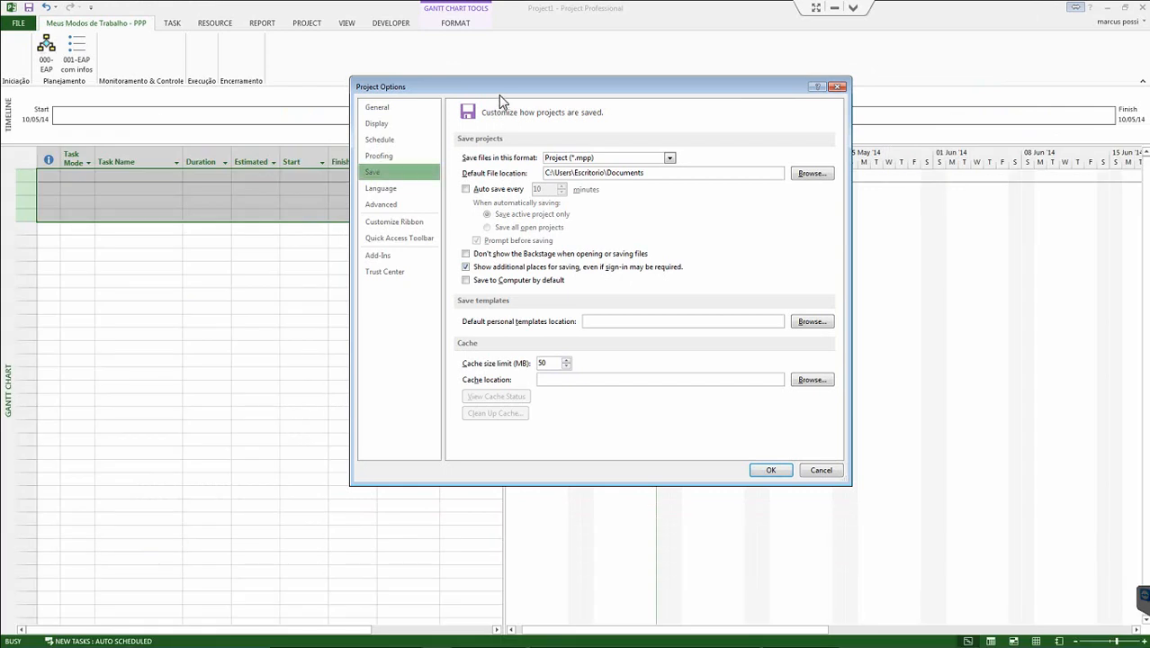
# - Examine the available default file formats in the save options, keeping Project (*.mpp) selected
pyautogui.moveTo(504, 90); pyautogui.dragTo(473, 97)
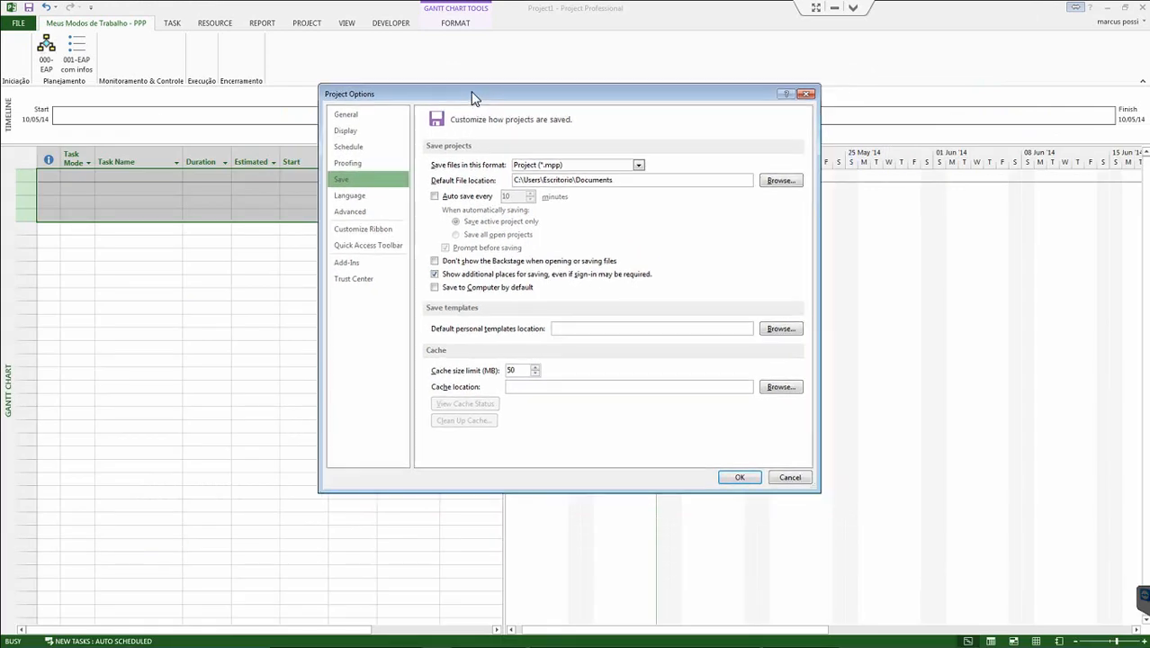
pyautogui.click(576, 167)
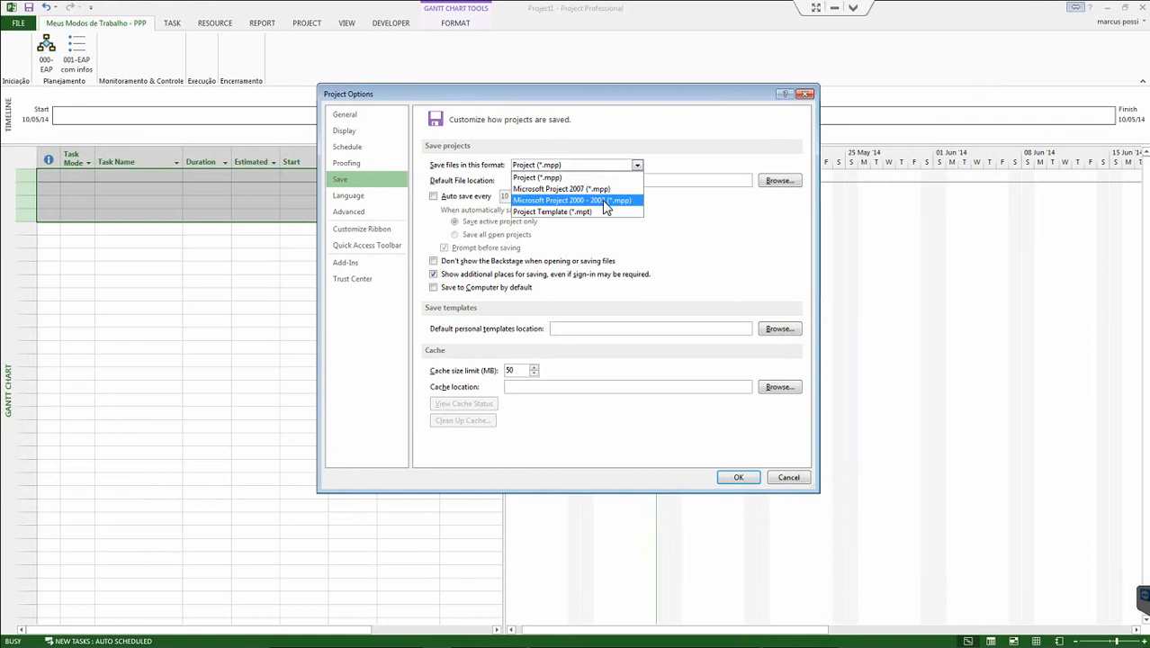
pyautogui.click(777, 119)
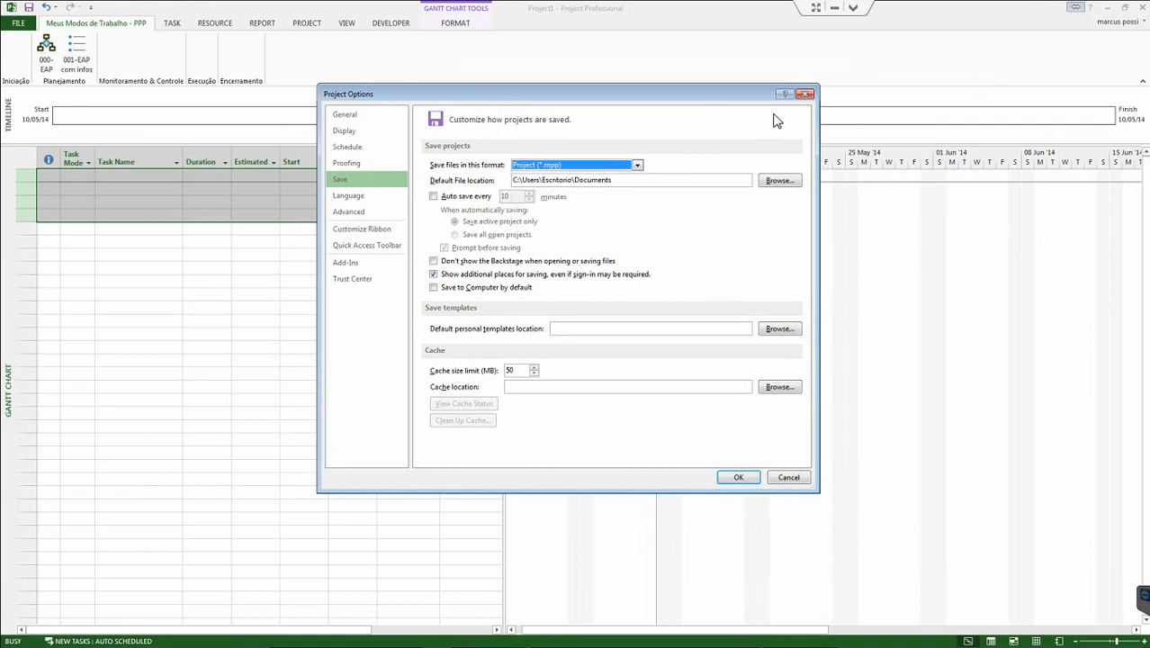
pyautogui.click(609, 165)
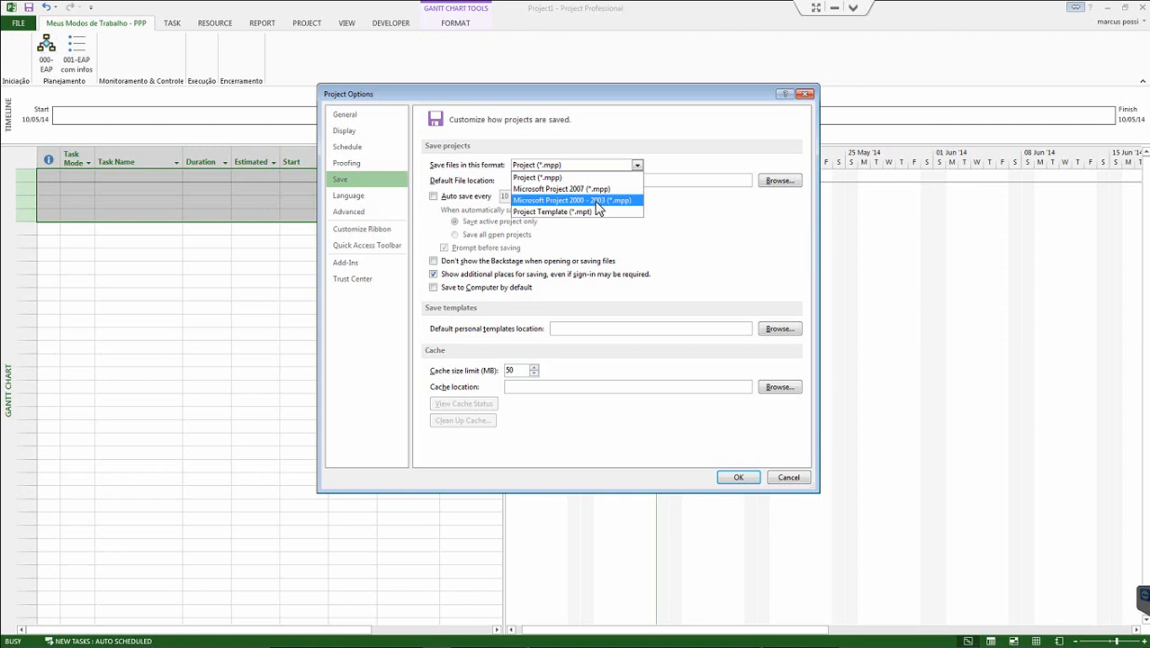
pyautogui.click(684, 231)
# - Try enabling auto save every 10 minutes in the save options, and close the options
pyautogui.click(434, 197)
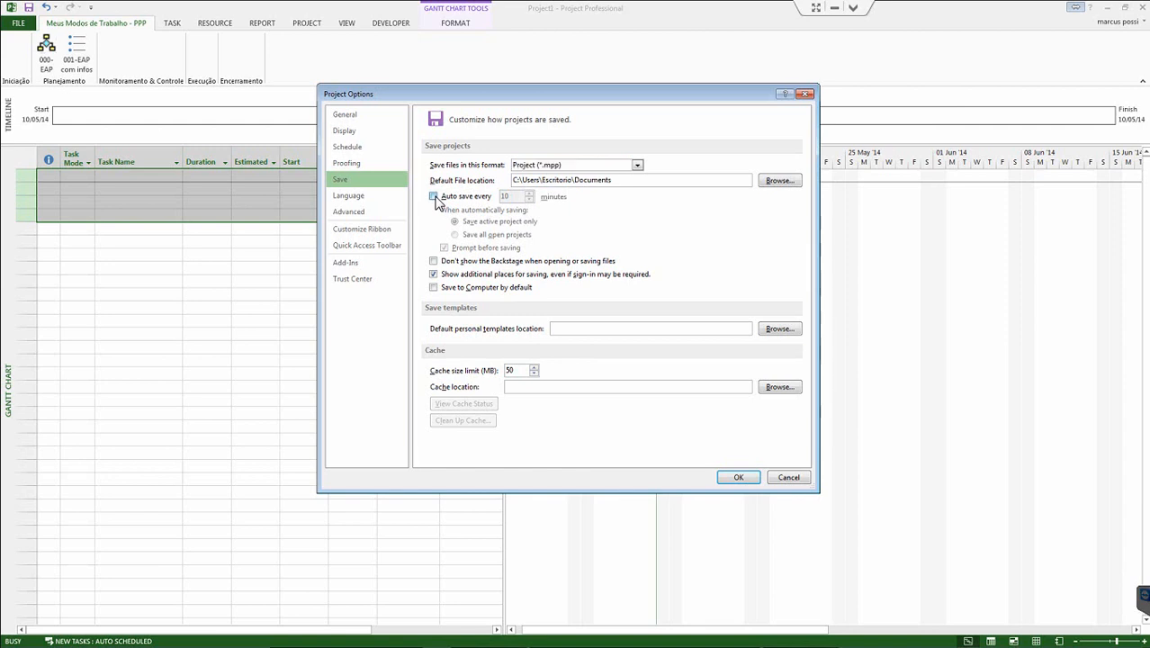
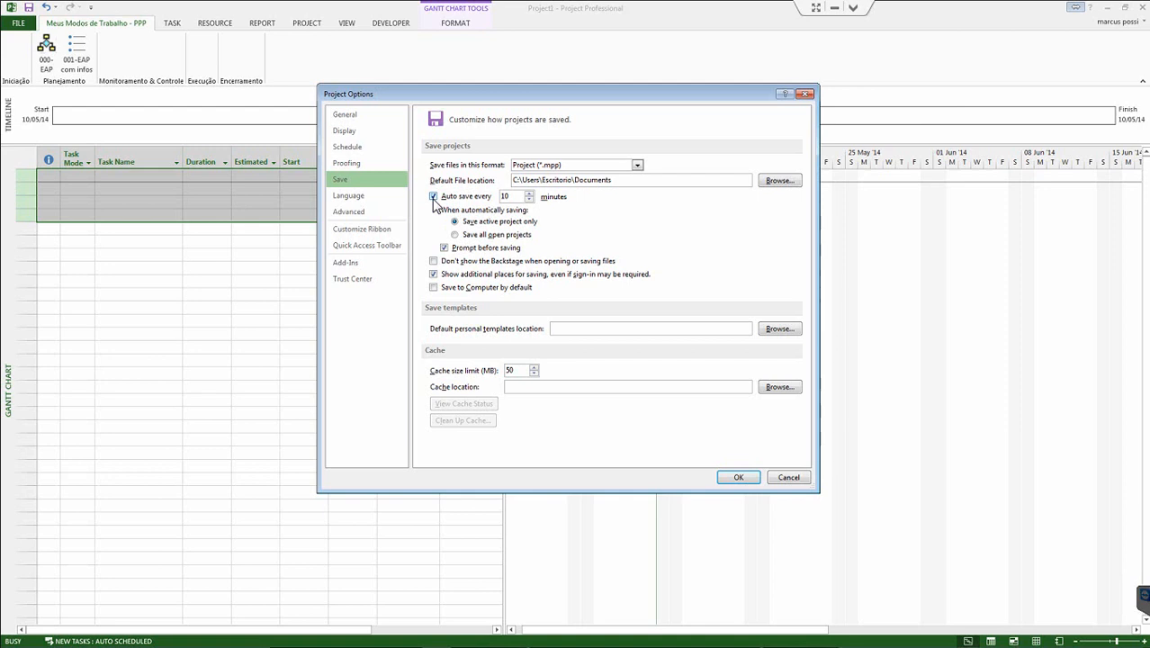
pyautogui.click(434, 197)
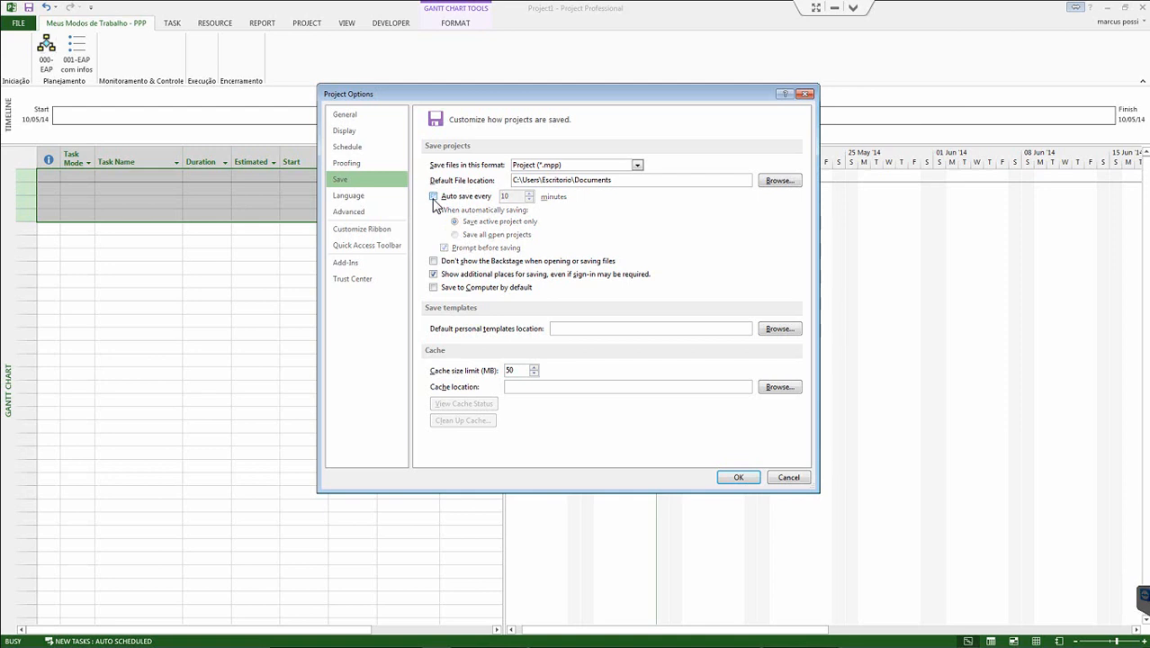
pyautogui.click(737, 480)
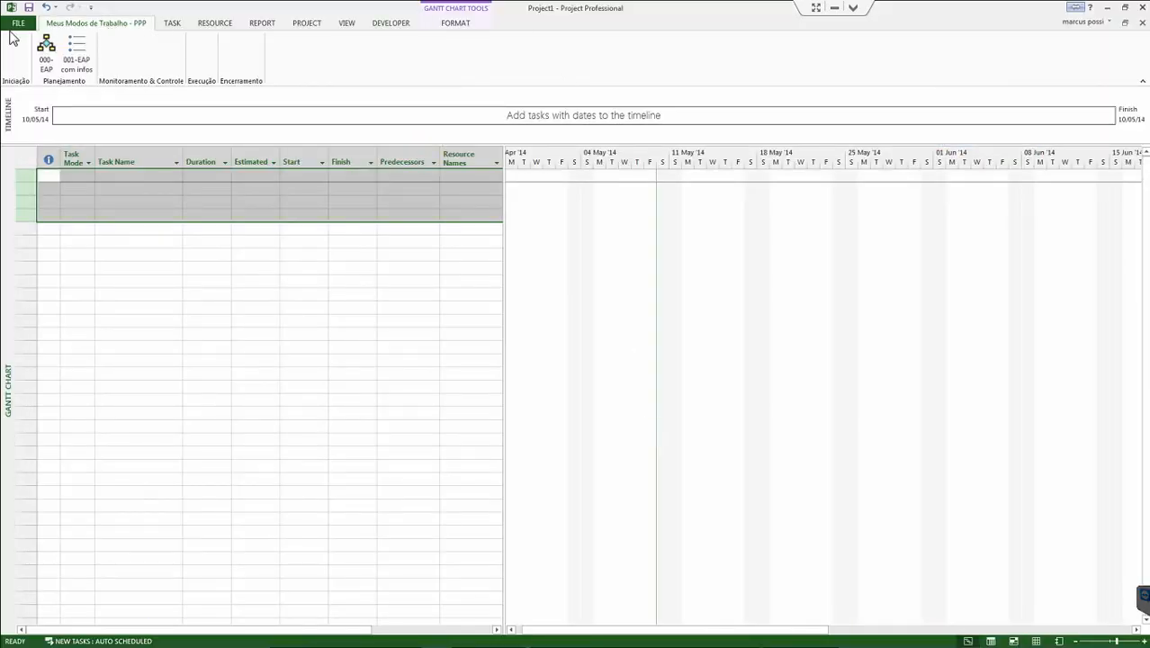
# - Examine the editing, display and help language preferences in the project options, and close the options
pyautogui.click(18, 24)
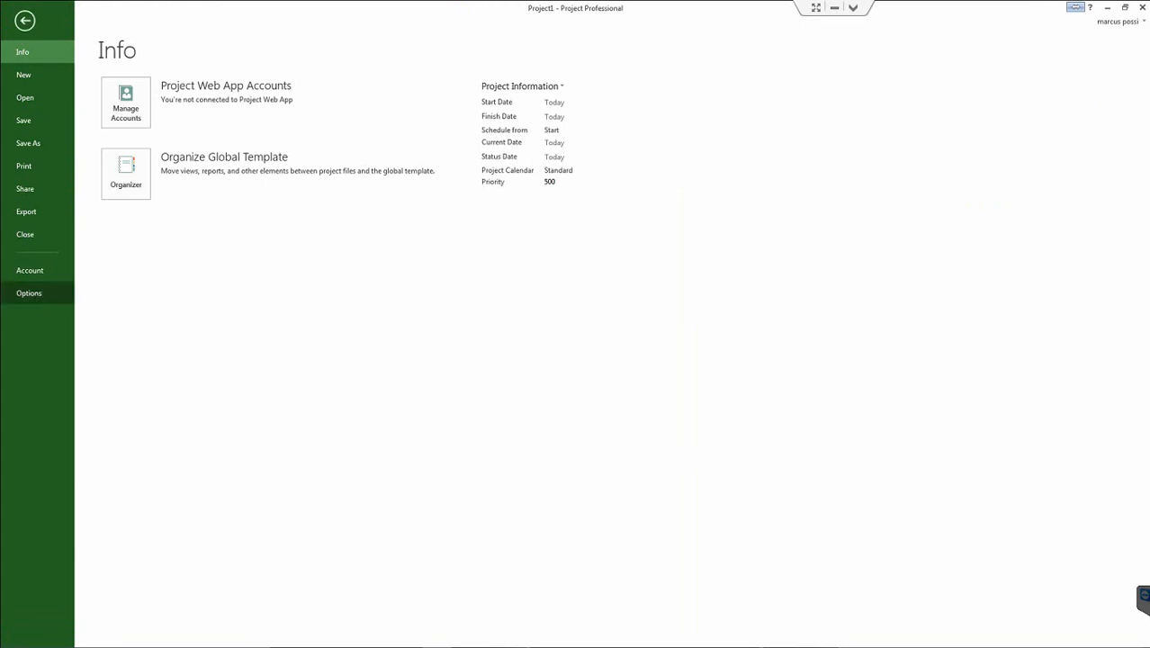
pyautogui.click(35, 295)
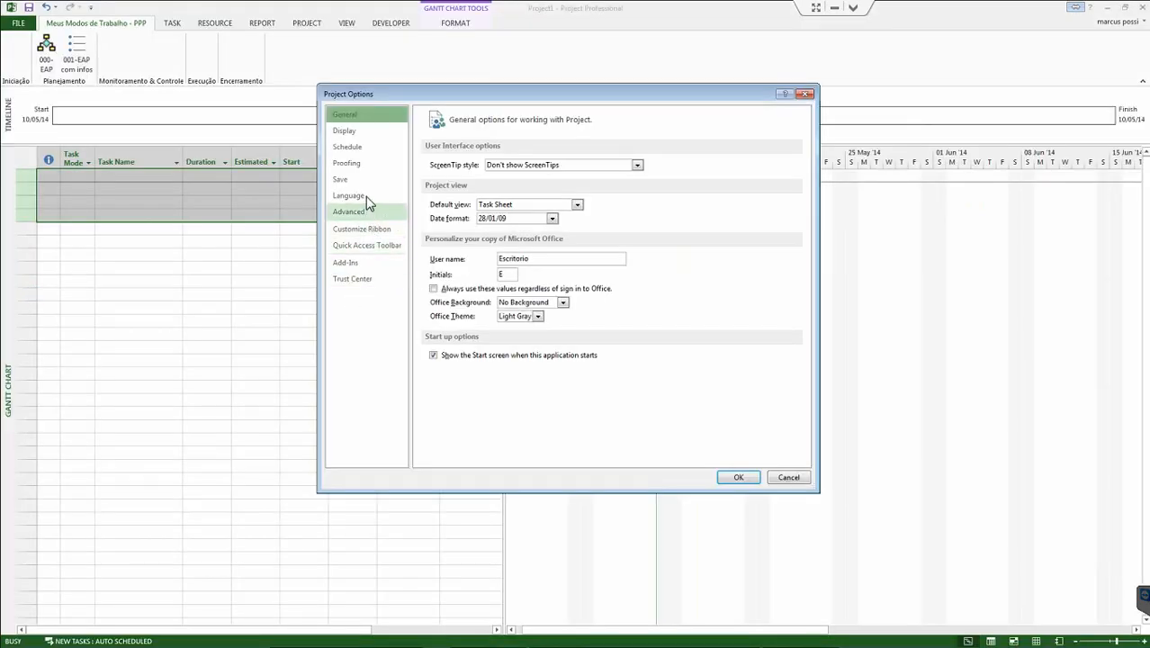
pyautogui.click(360, 196)
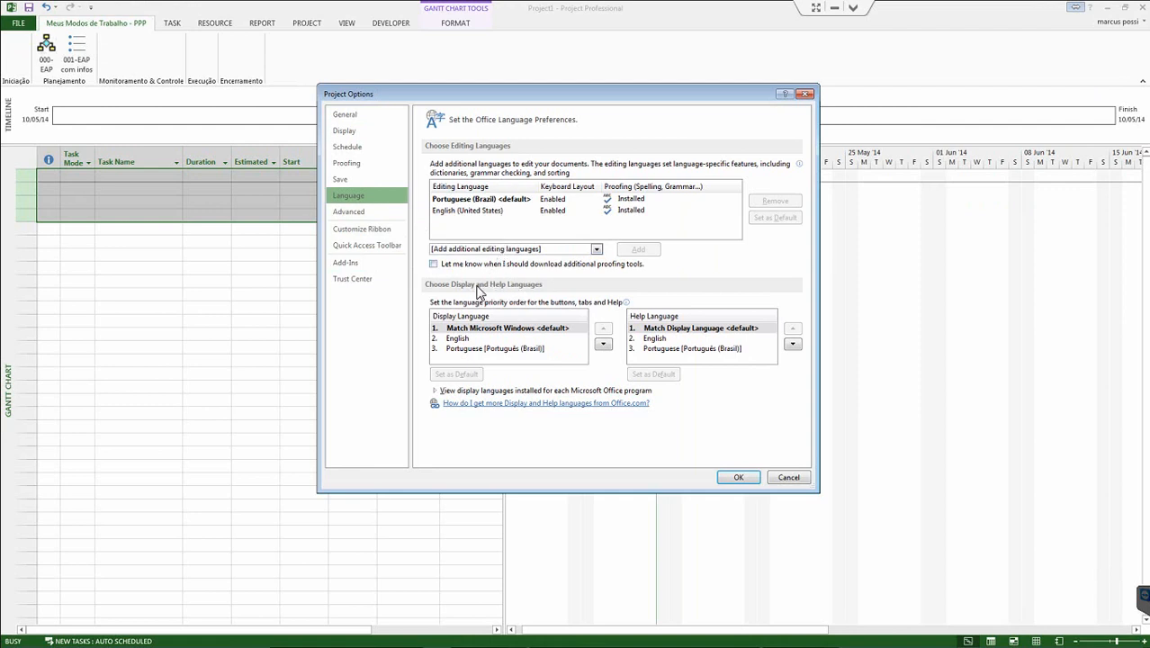
pyautogui.click(479, 202)
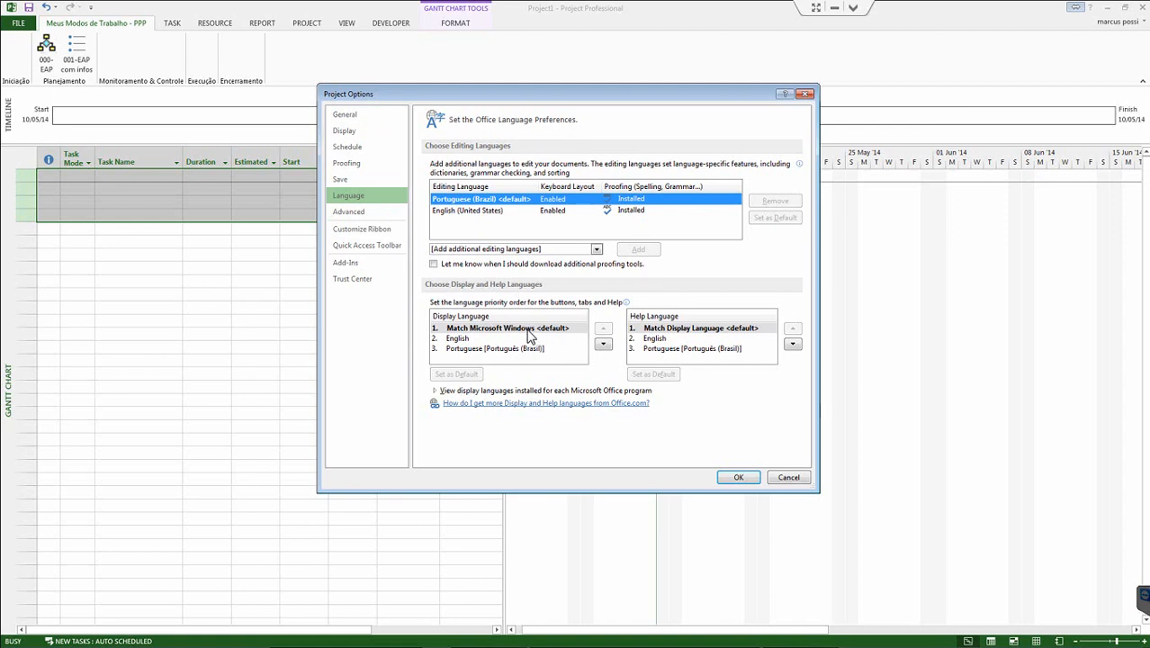
pyautogui.click(454, 337)
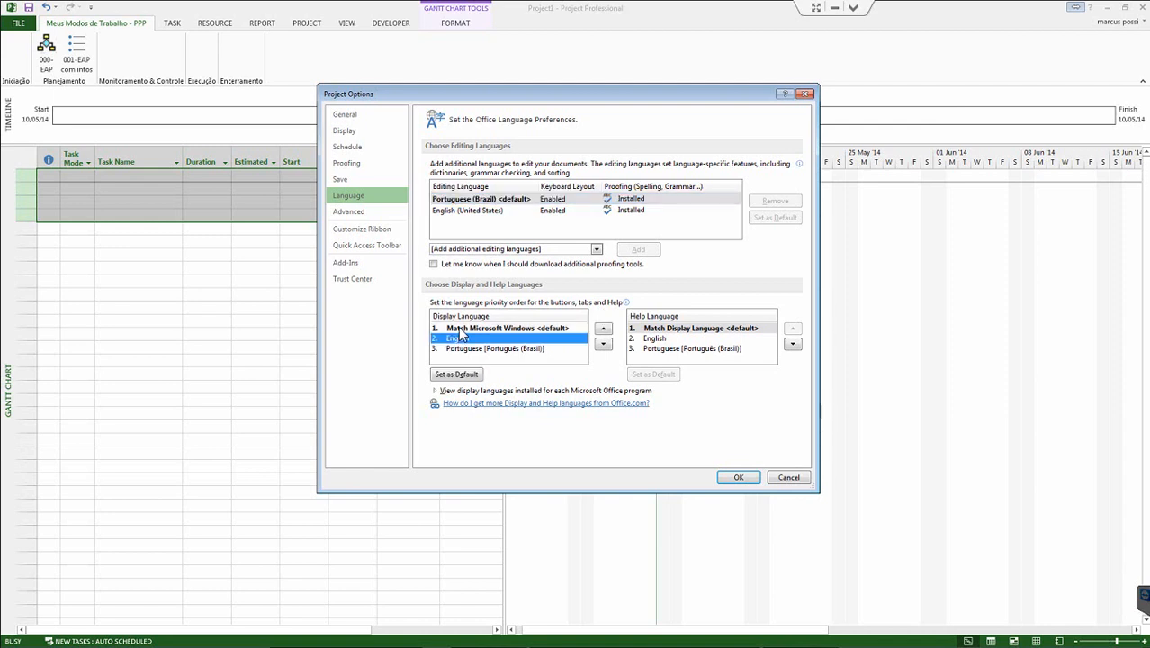
pyautogui.click(459, 330)
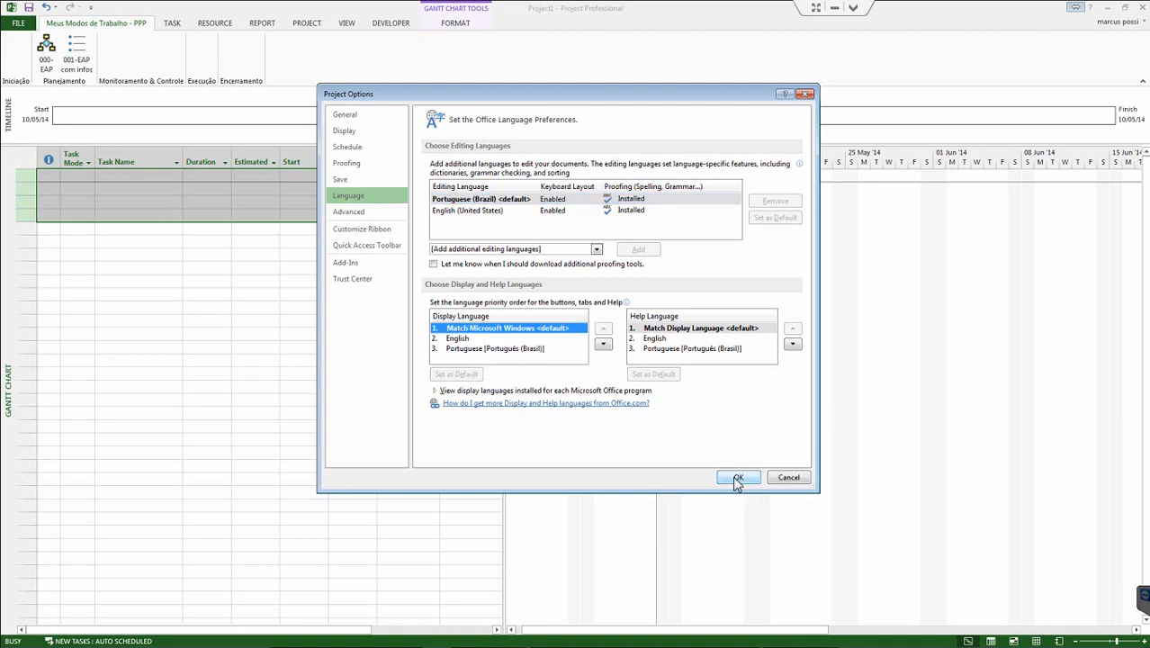
pyautogui.moveTo(529, 106); pyautogui.dragTo(645, 125)
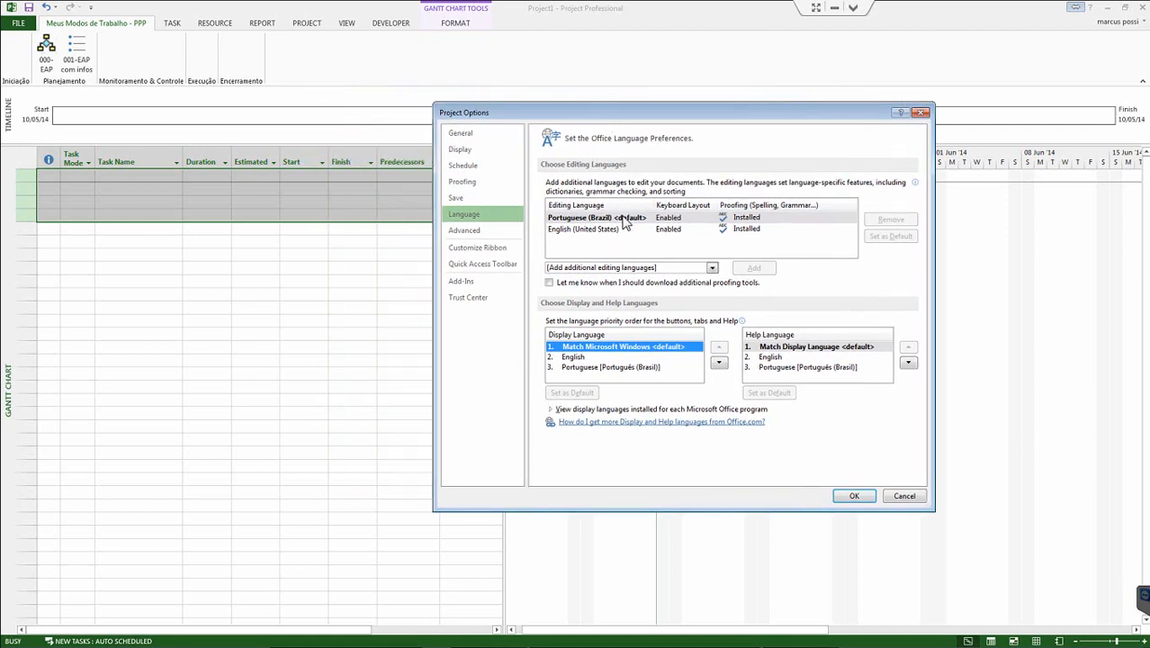
pyautogui.click(852, 499)
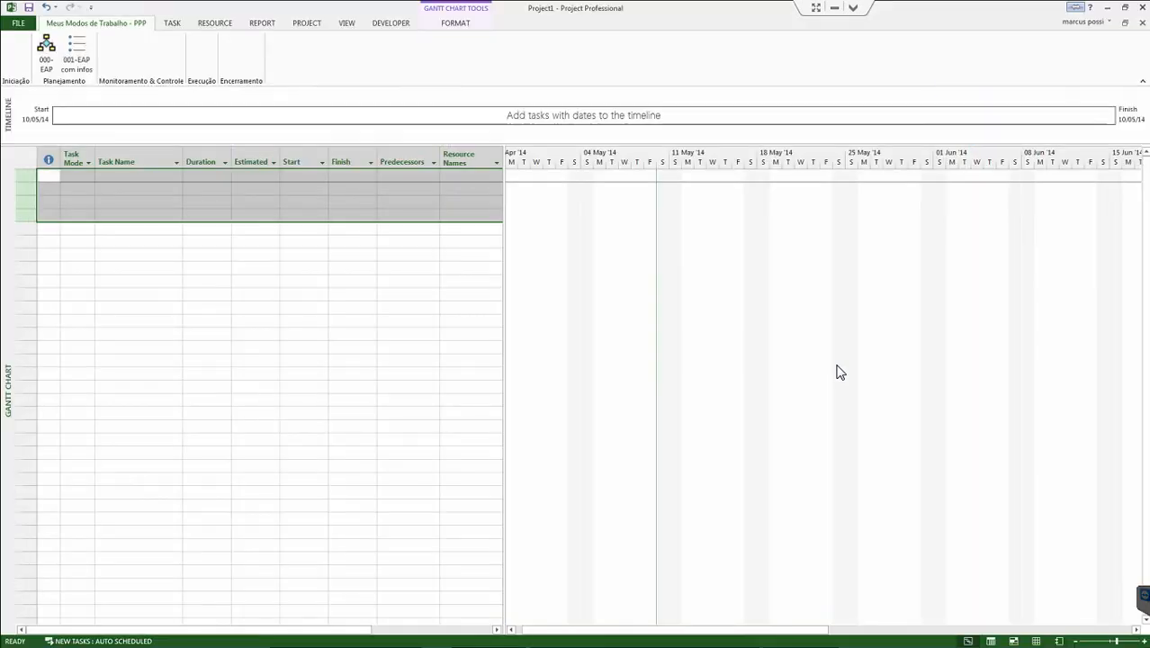
# - Open the advanced options and turn on the prompt for project info for new projects
pyautogui.click(22, 24)
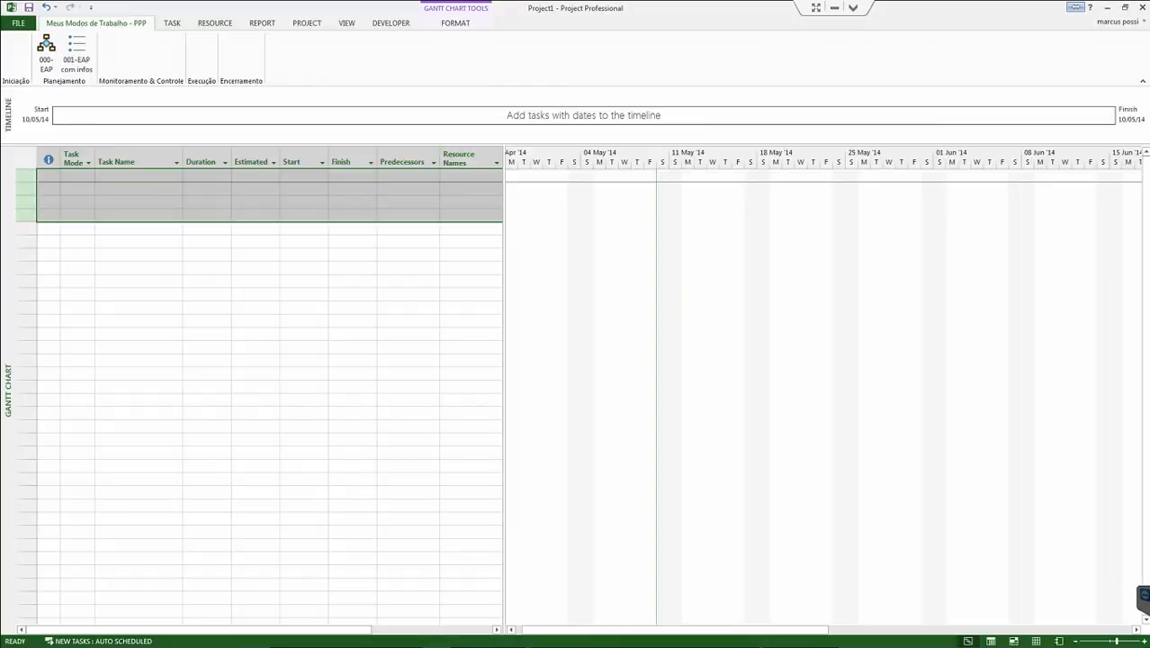
pyautogui.click(461, 229)
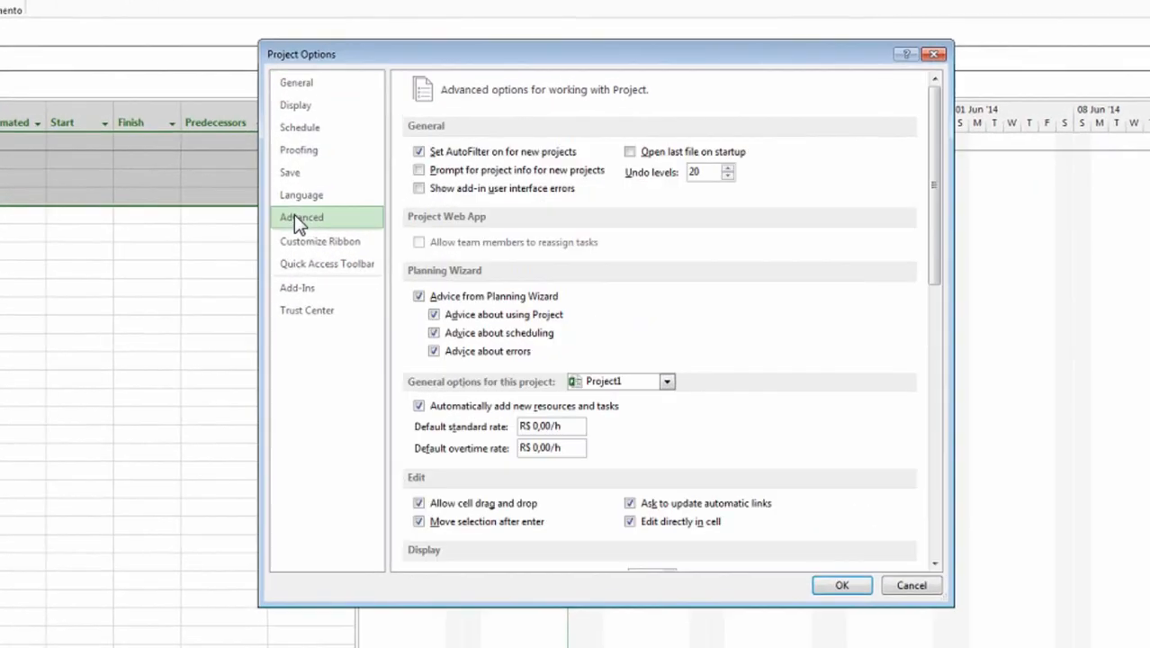
pyautogui.moveTo(934, 145); pyautogui.dragTo(933, 522)
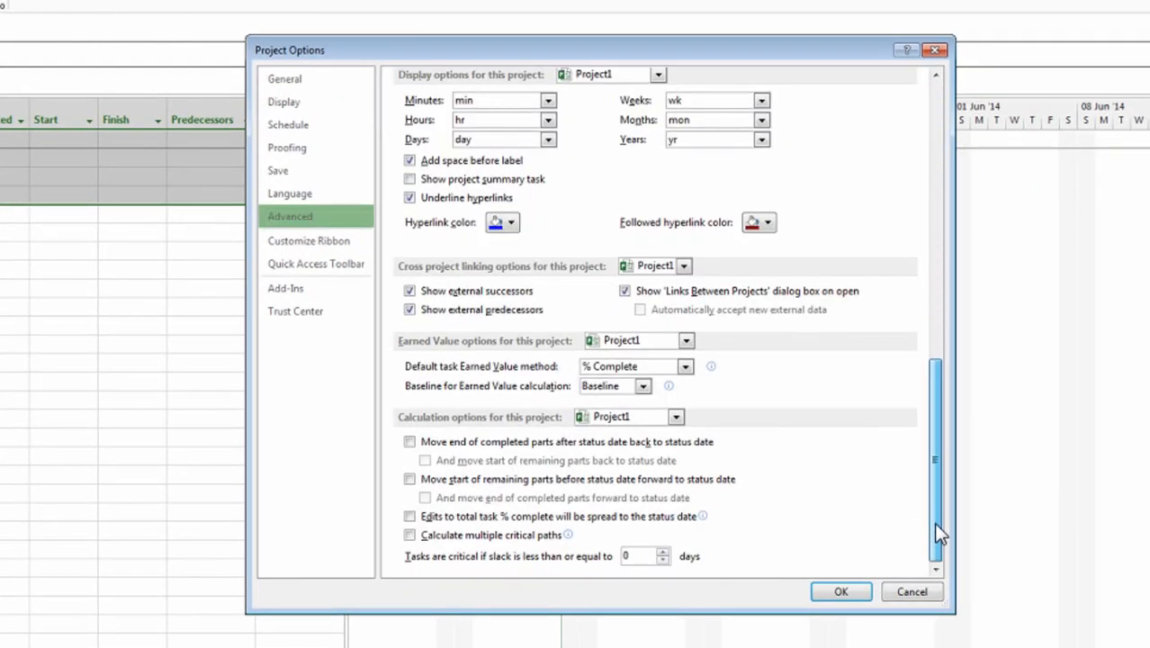
pyautogui.moveTo(938, 274); pyautogui.dragTo(955, 73)
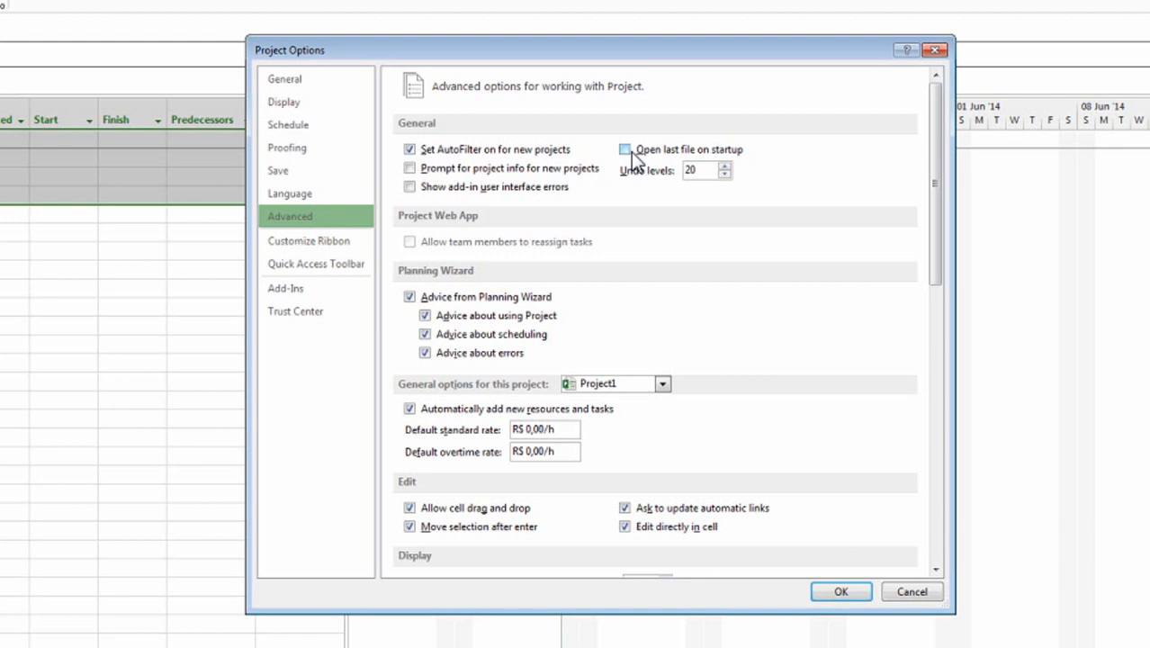
pyautogui.click(411, 169)
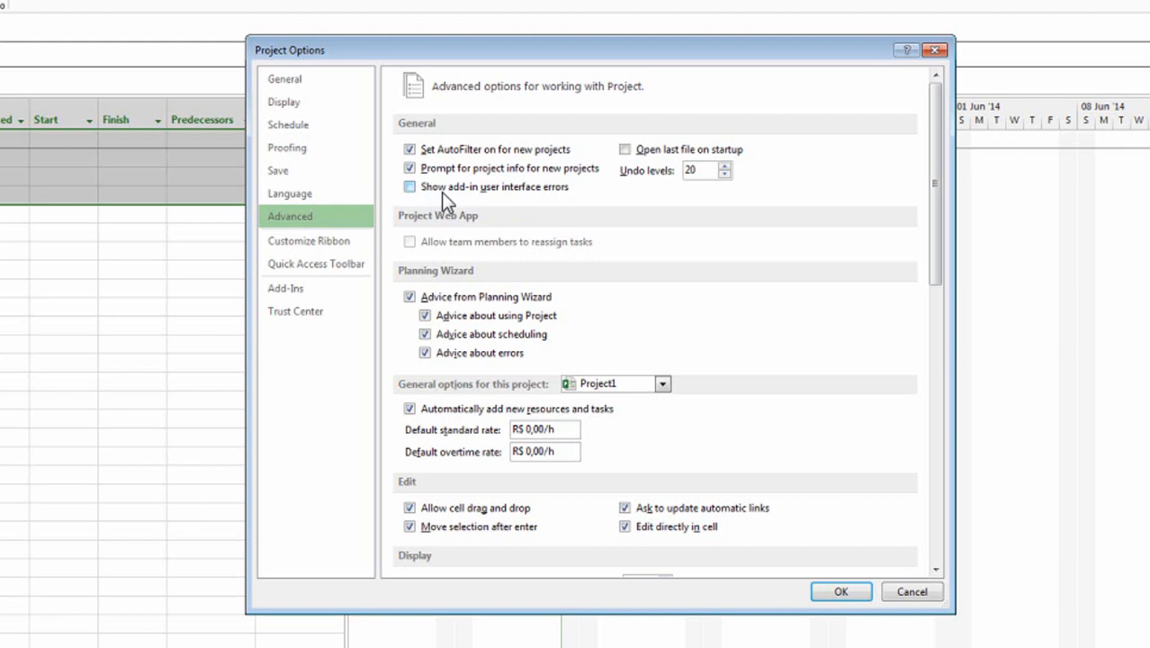
# - Keep the undo levels at 20 and turn off advice from the Planning Wizard
pyautogui.click(707, 170)
pyautogui.click(725, 166)
pyautogui.click(724, 175)
pyautogui.click(724, 174)
pyautogui.click(410, 297)
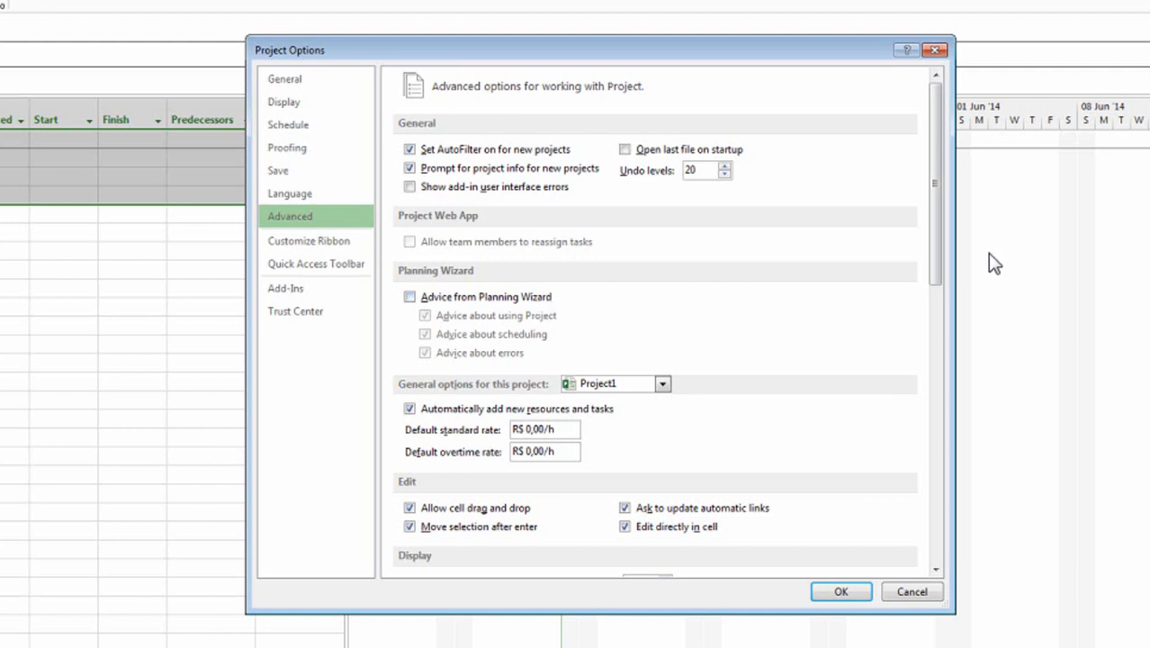
# - Switch the advanced general options to All New Projects and open the default standard rate for editing
pyautogui.moveTo(931, 198); pyautogui.dragTo(927, 284)
pyautogui.click(601, 171)
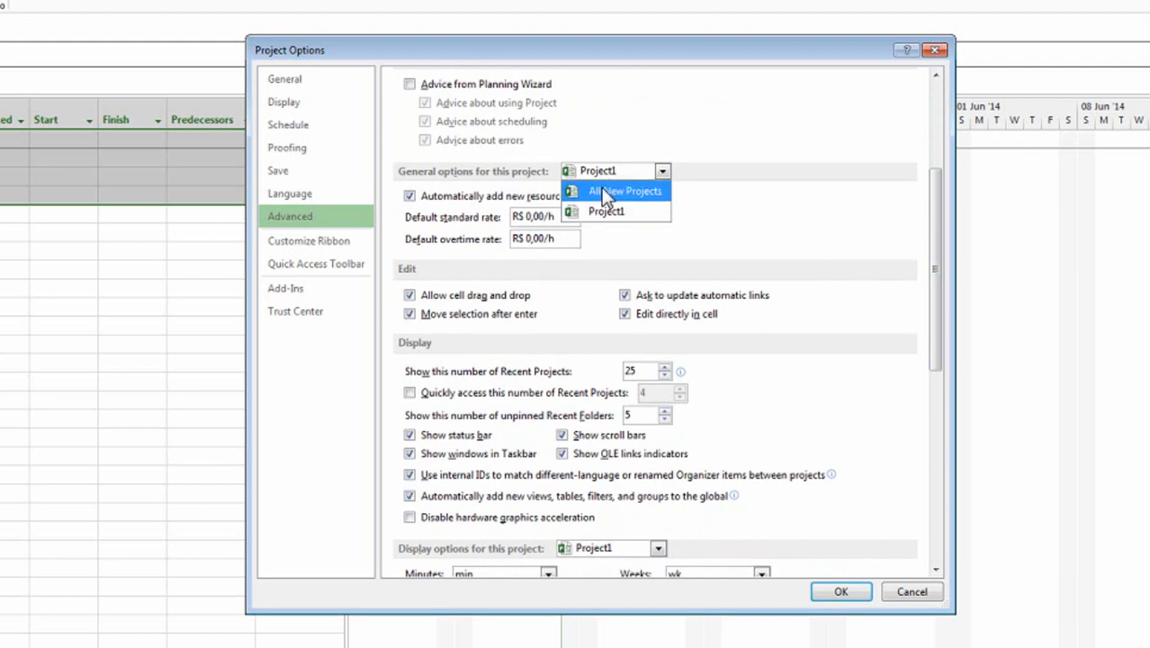
pyautogui.click(602, 187)
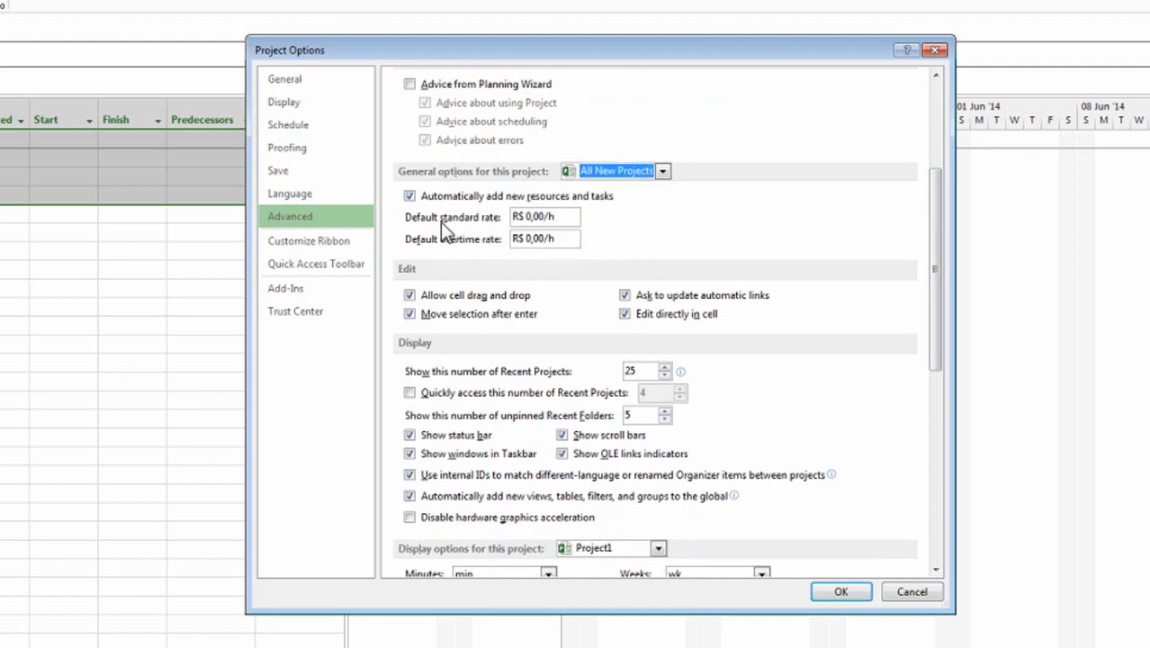
pyautogui.click(568, 216)
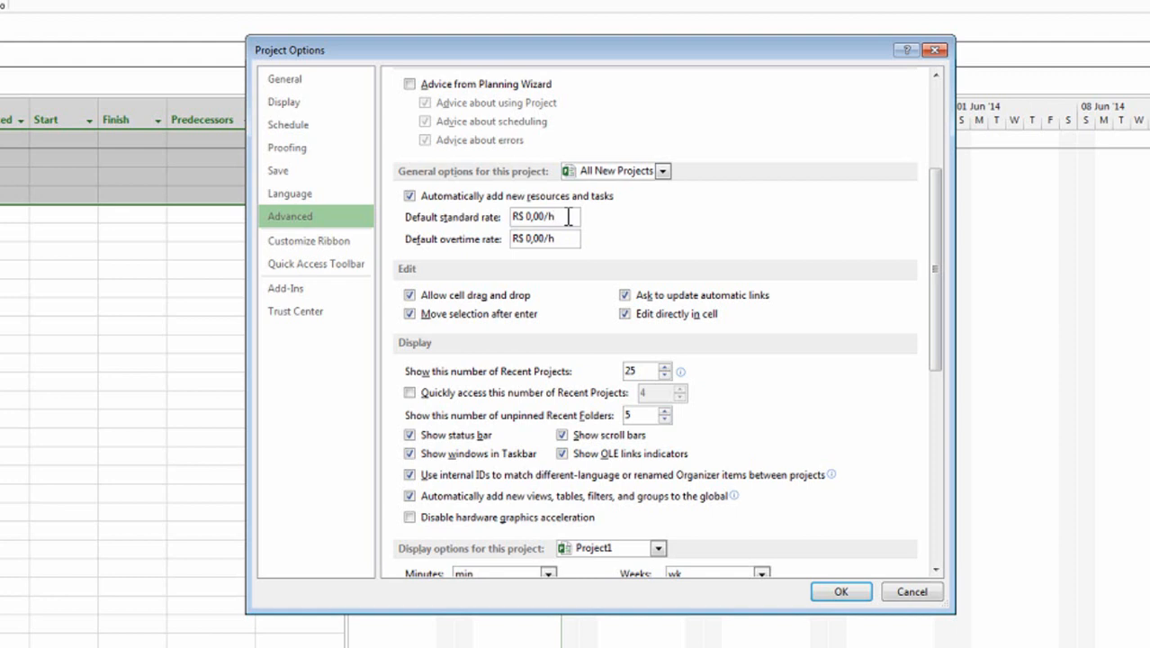
# - Turn off automatically adding new resources and tasks for all new projects in the advanced general options
pyautogui.click(566, 238)
pyautogui.click(409, 196)
pyautogui.scroll(-3, 753, 331)
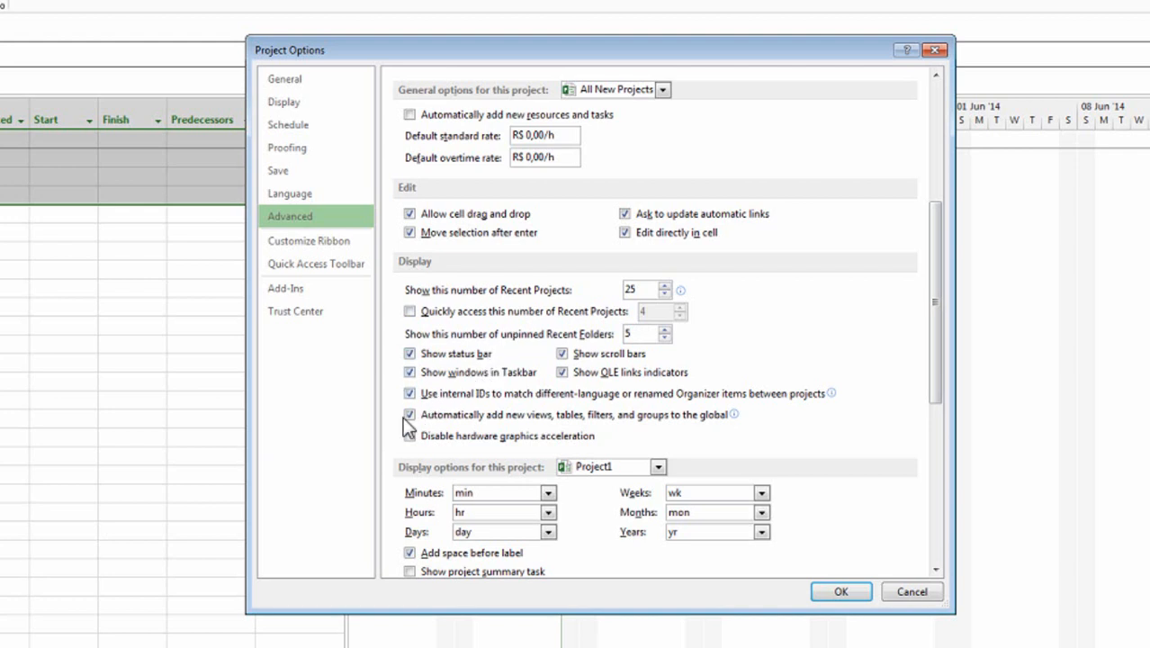
# - Apply the advanced display options, such as time unit labels and hyperlink formatting, to All New Projects
pyautogui.moveTo(506, 417)
pyautogui.moveTo(734, 416)
pyautogui.moveTo(933, 313); pyautogui.dragTo(934, 447)
pyautogui.click(656, 128)
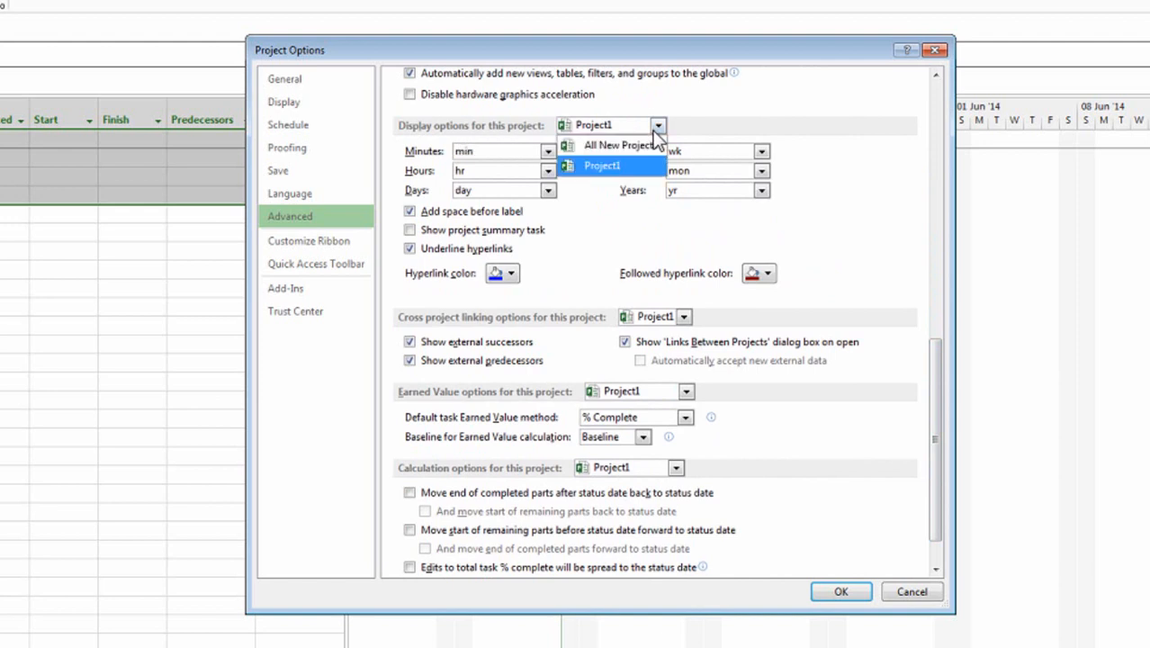
pyautogui.click(652, 146)
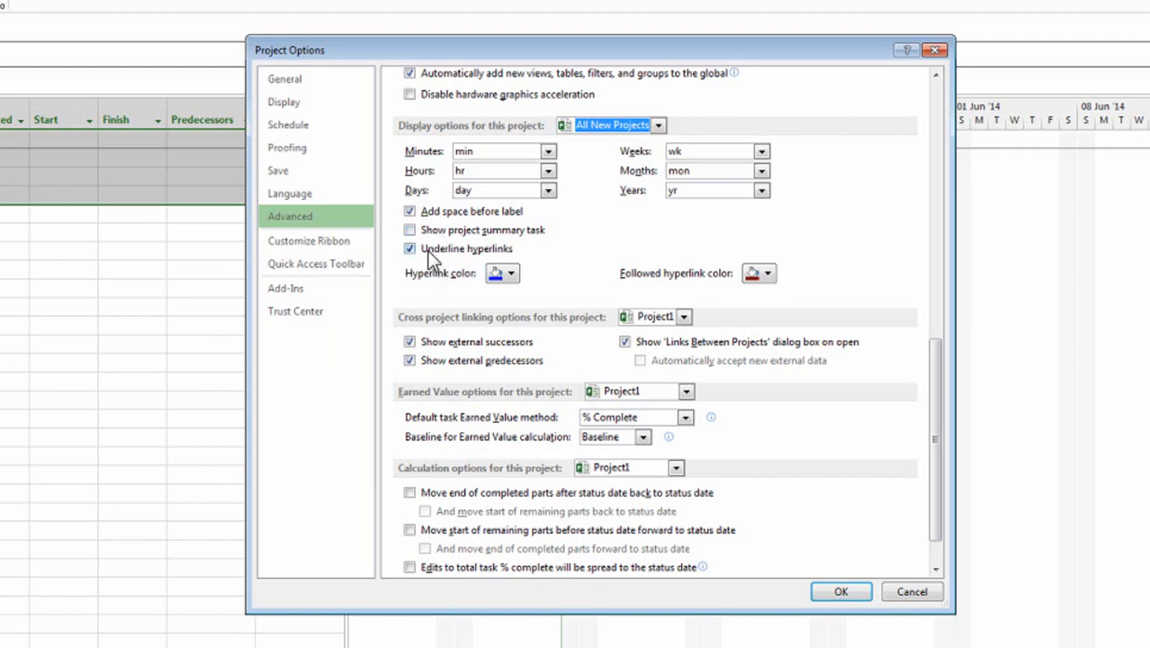
# - Check the project choices for the cross project linking options, and toggle the showing of external predecessors off and on
pyautogui.moveTo(945, 365); pyautogui.dragTo(937, 416)
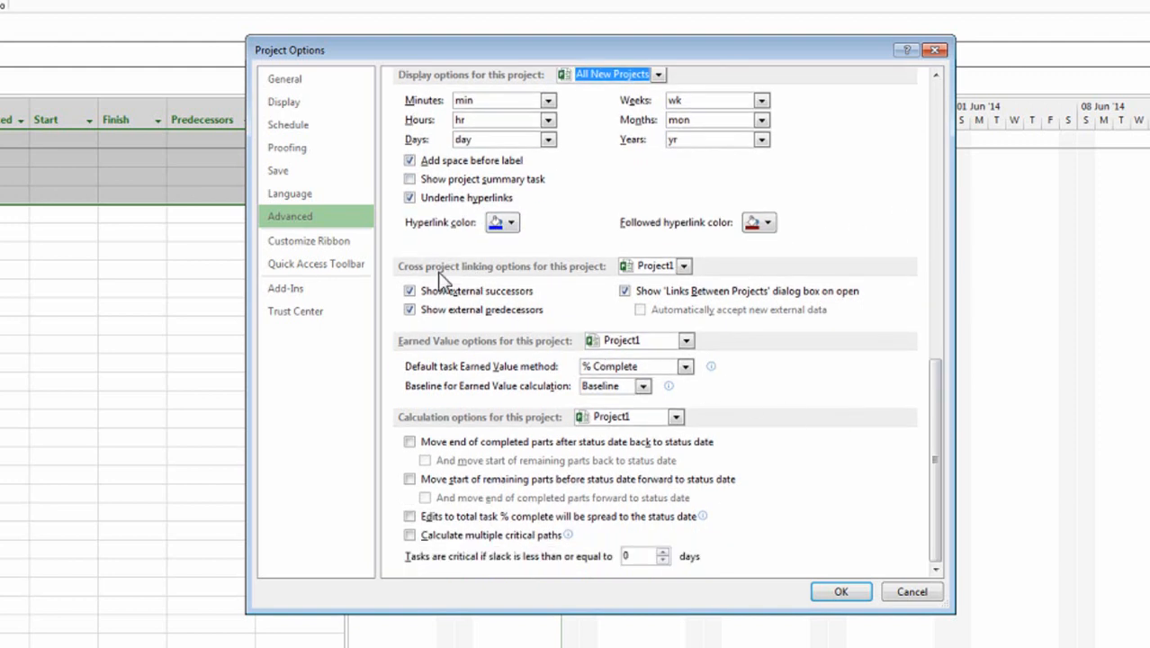
pyautogui.click(684, 265)
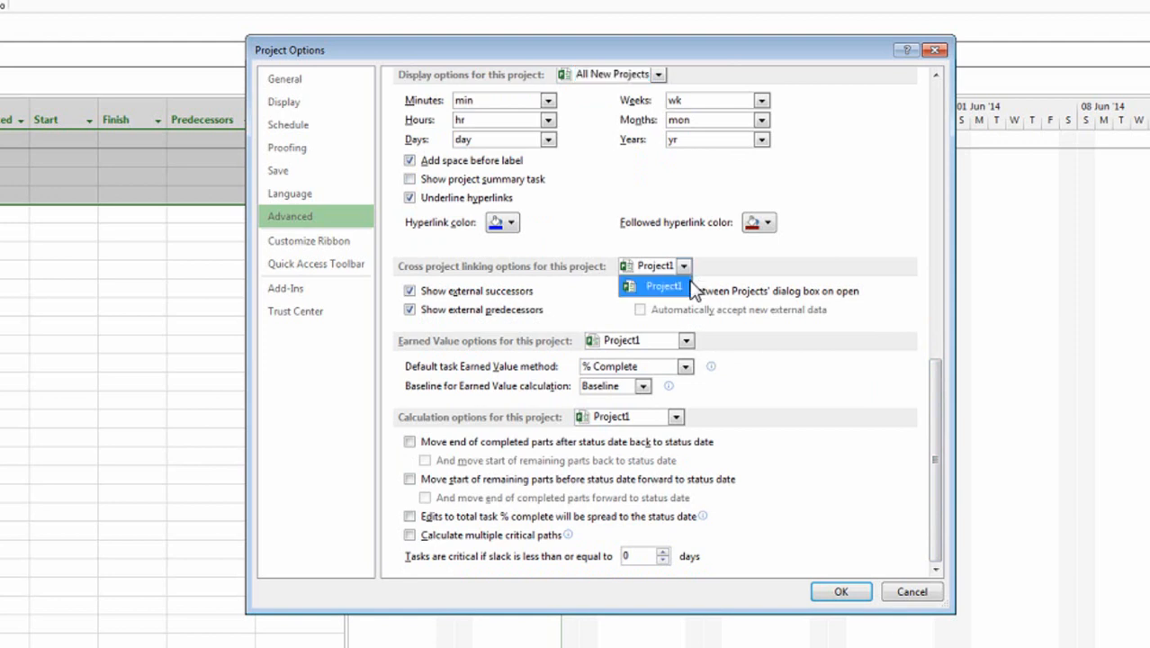
pyautogui.click(768, 251)
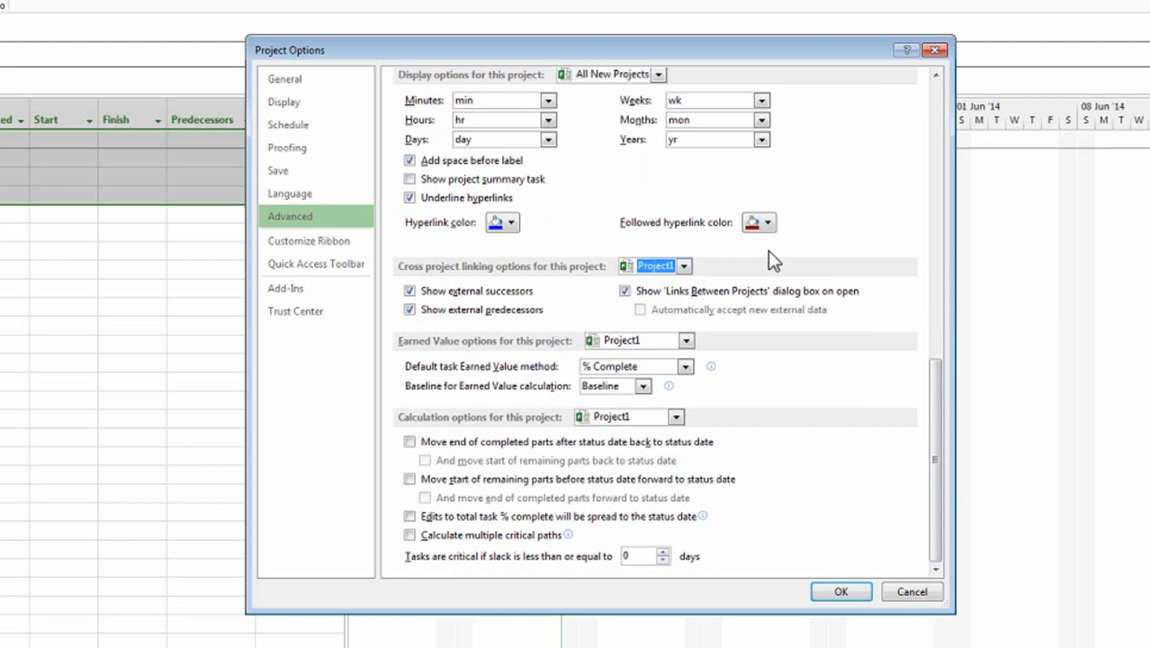
pyautogui.click(412, 309)
pyautogui.click(410, 315)
# - Apply the Earned Value options to All New Projects and set the default task Earned Value method to Physical % Complete
pyautogui.click(686, 342)
pyautogui.click(666, 360)
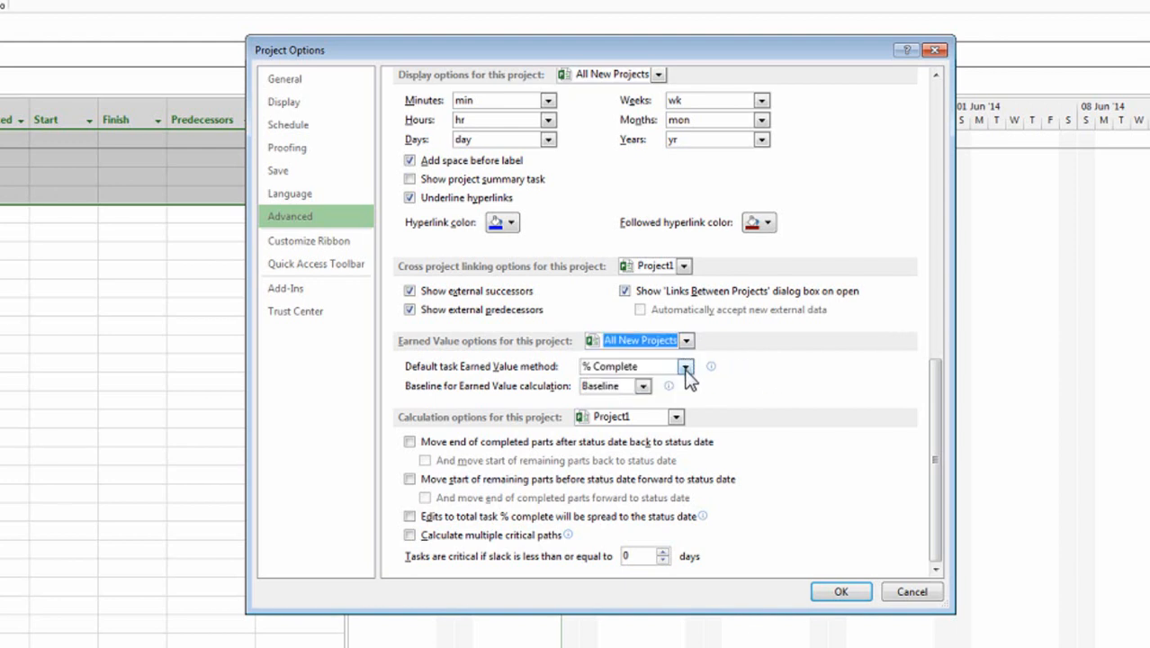
pyautogui.click(686, 369)
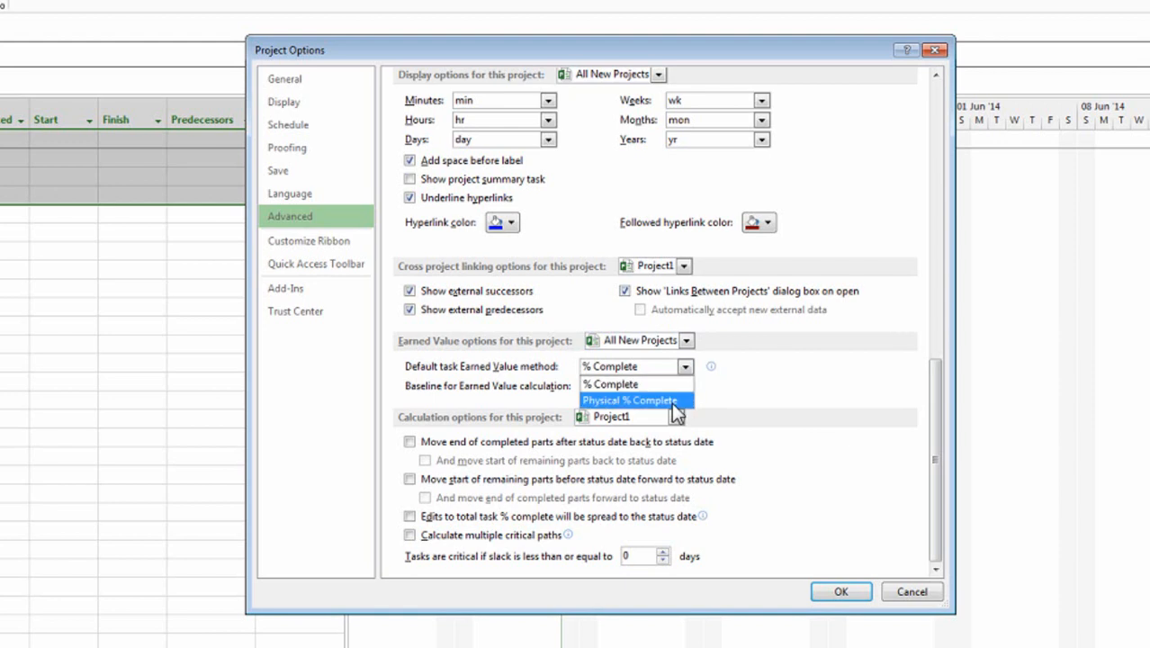
pyautogui.click(672, 403)
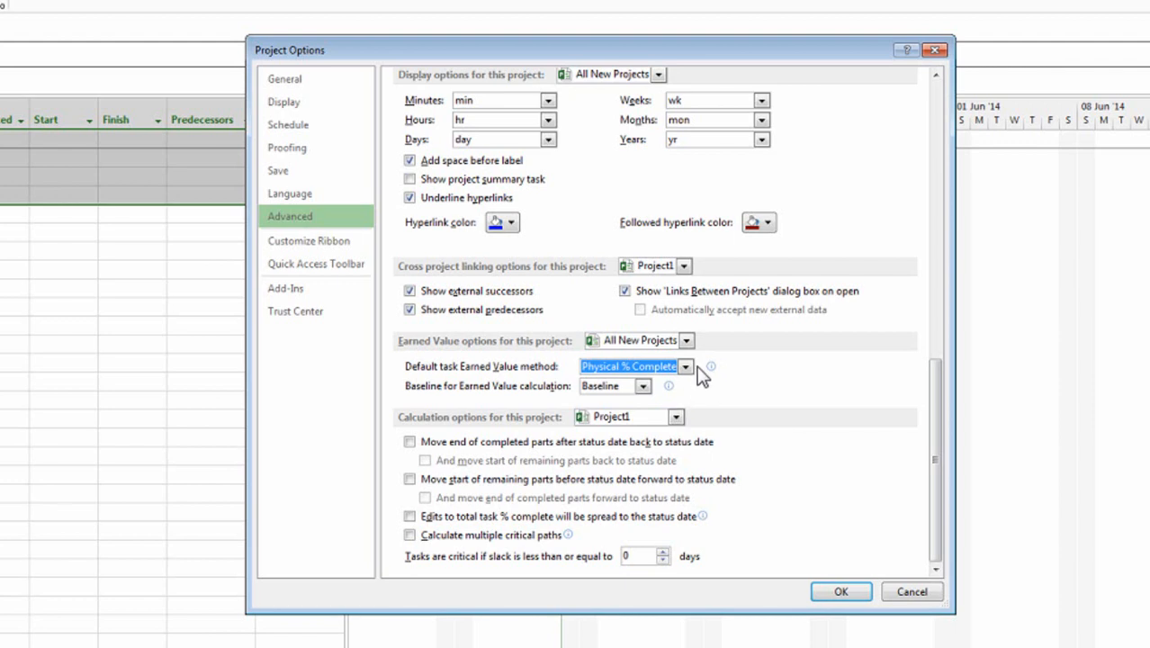
pyautogui.click(686, 367)
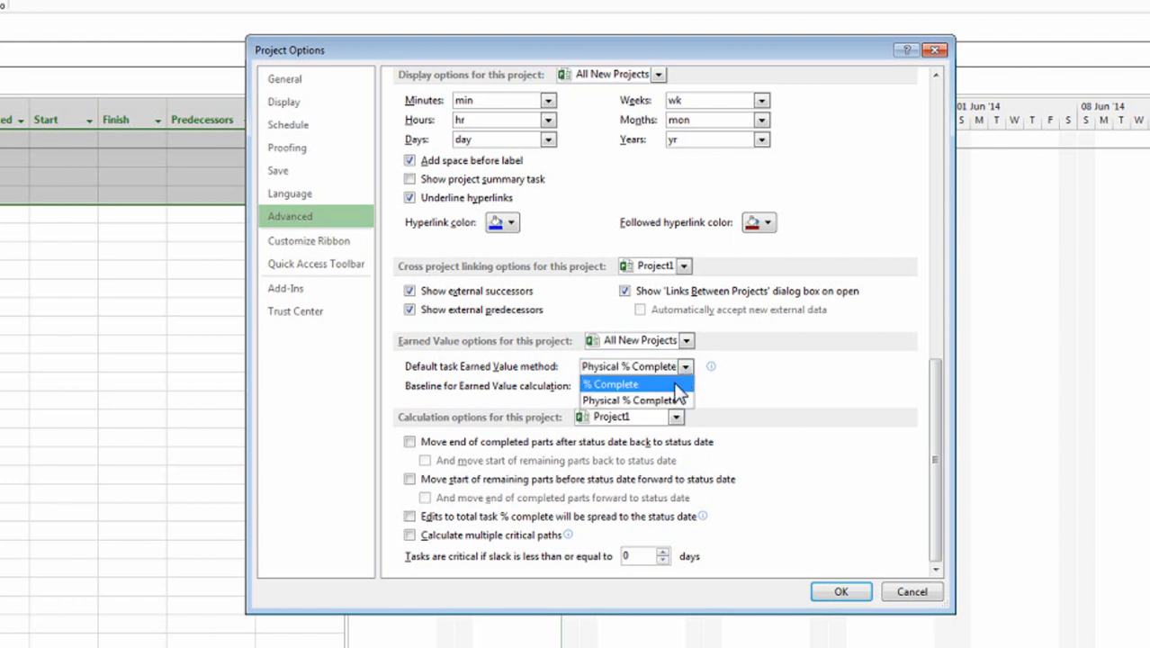
pyautogui.click(674, 384)
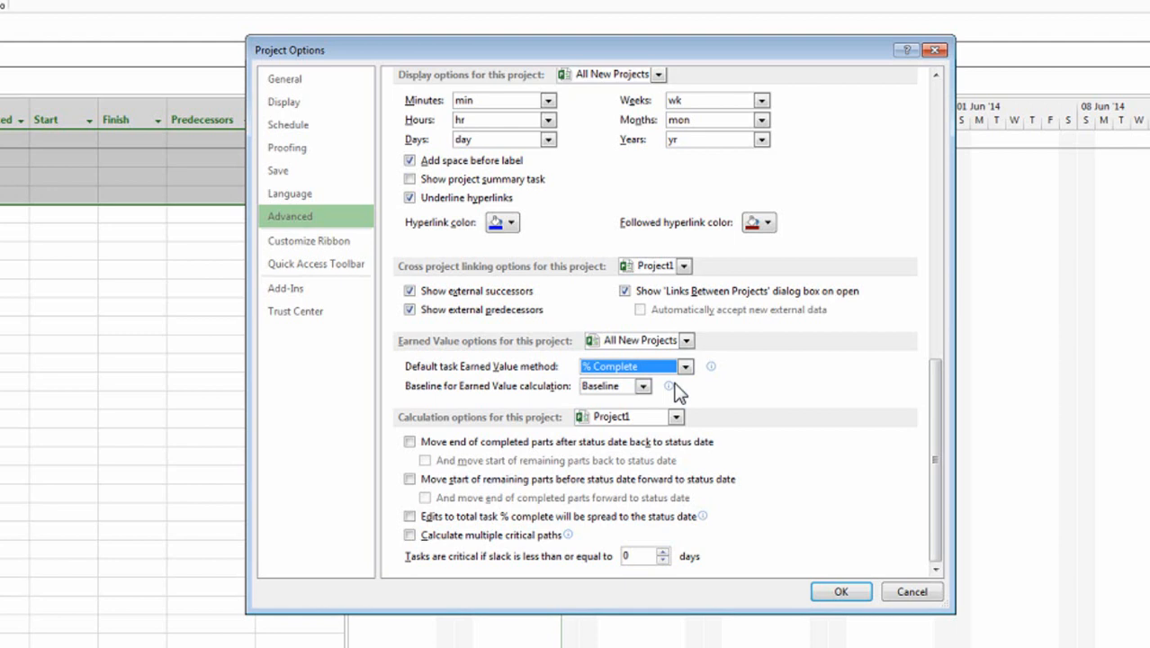
pyautogui.click(684, 365)
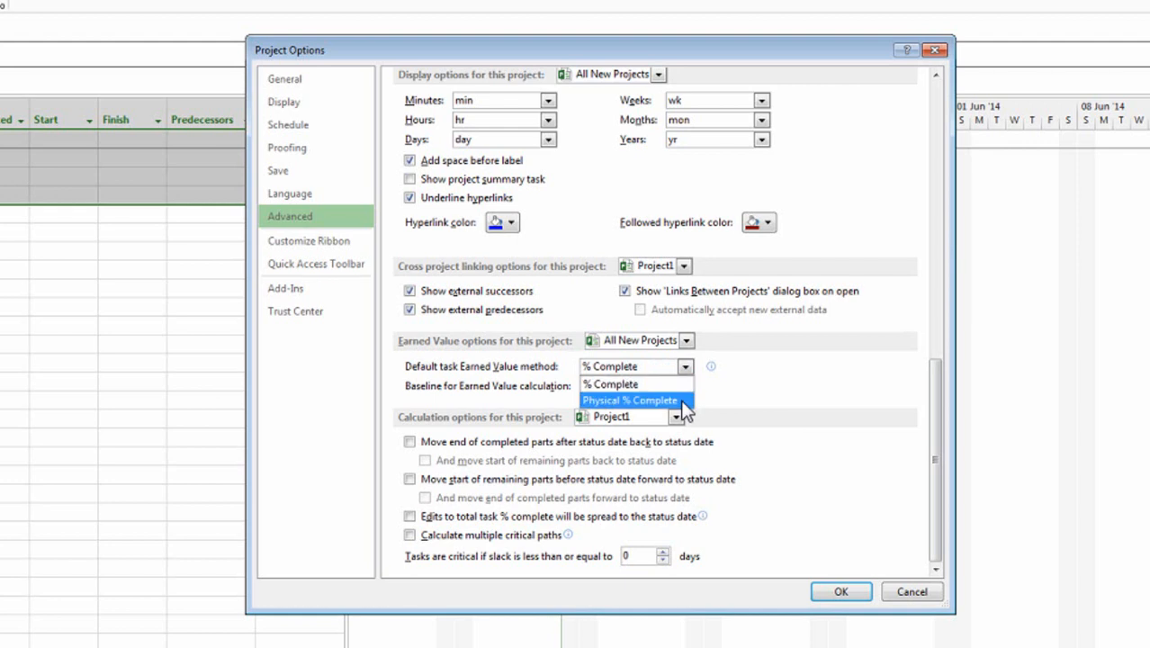
pyautogui.click(648, 400)
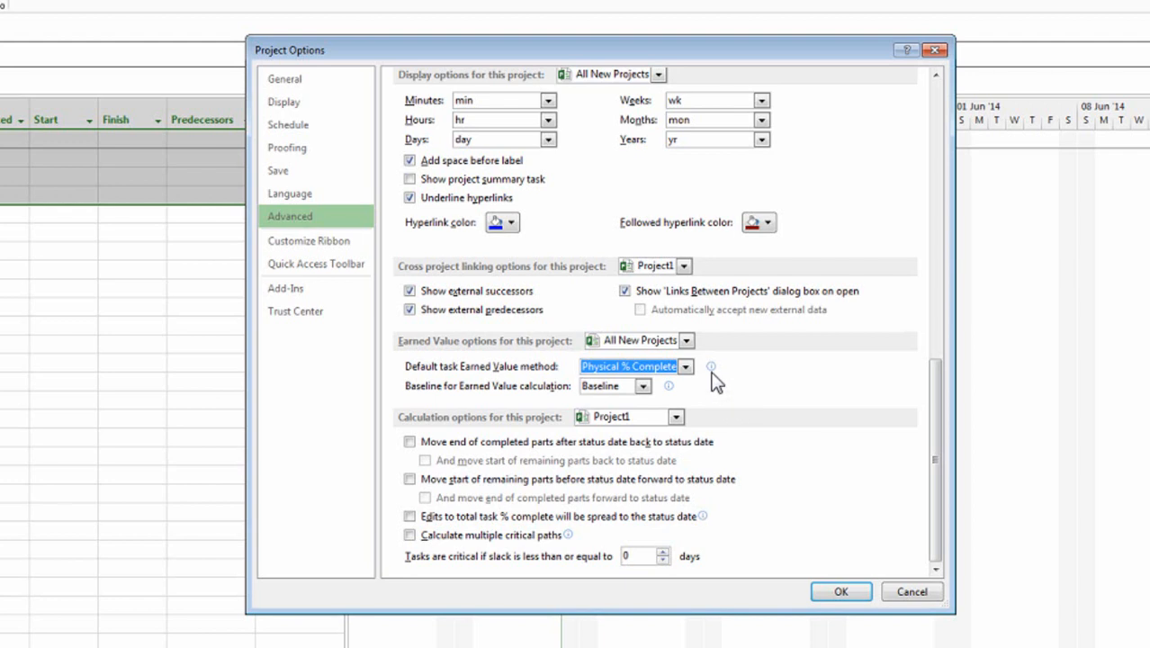
pyautogui.moveTo(713, 376)
# - Keep Baseline for the Earned Value calculation and apply the calculation options to All New Projects
pyautogui.click(642, 386)
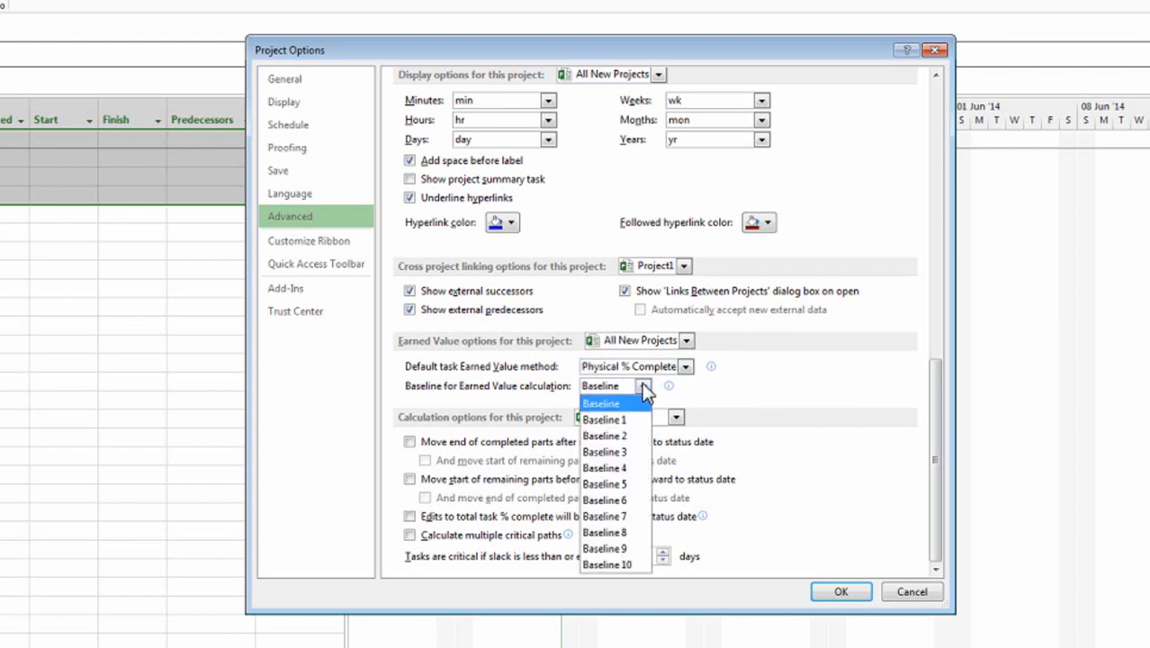
pyautogui.click(634, 402)
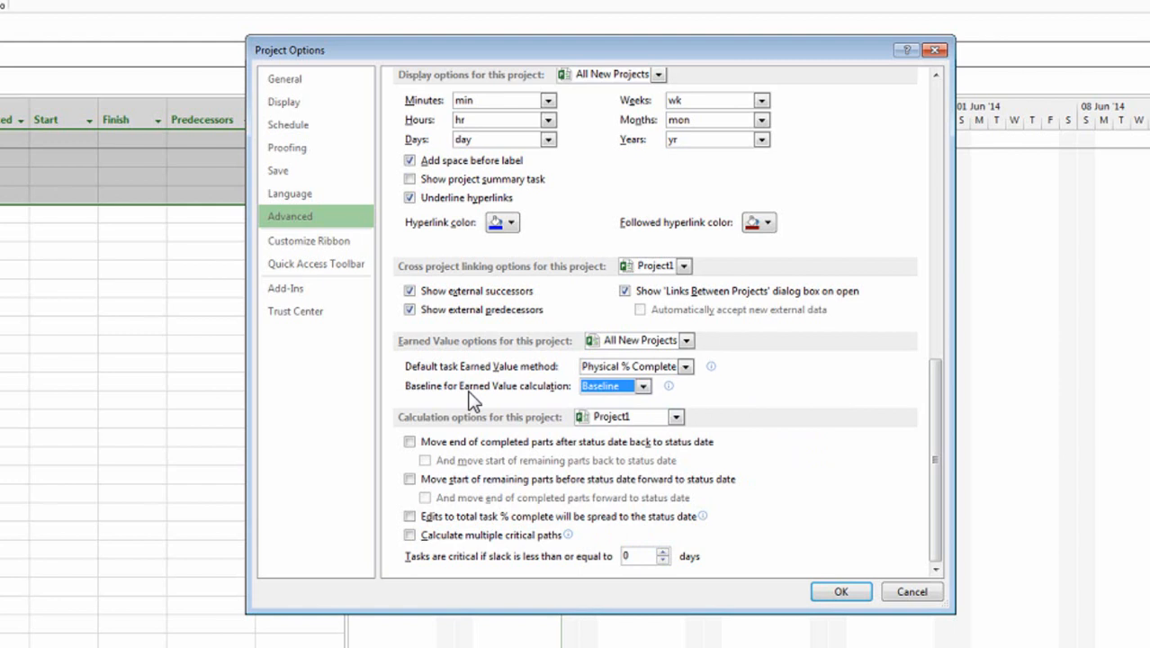
pyautogui.click(643, 389)
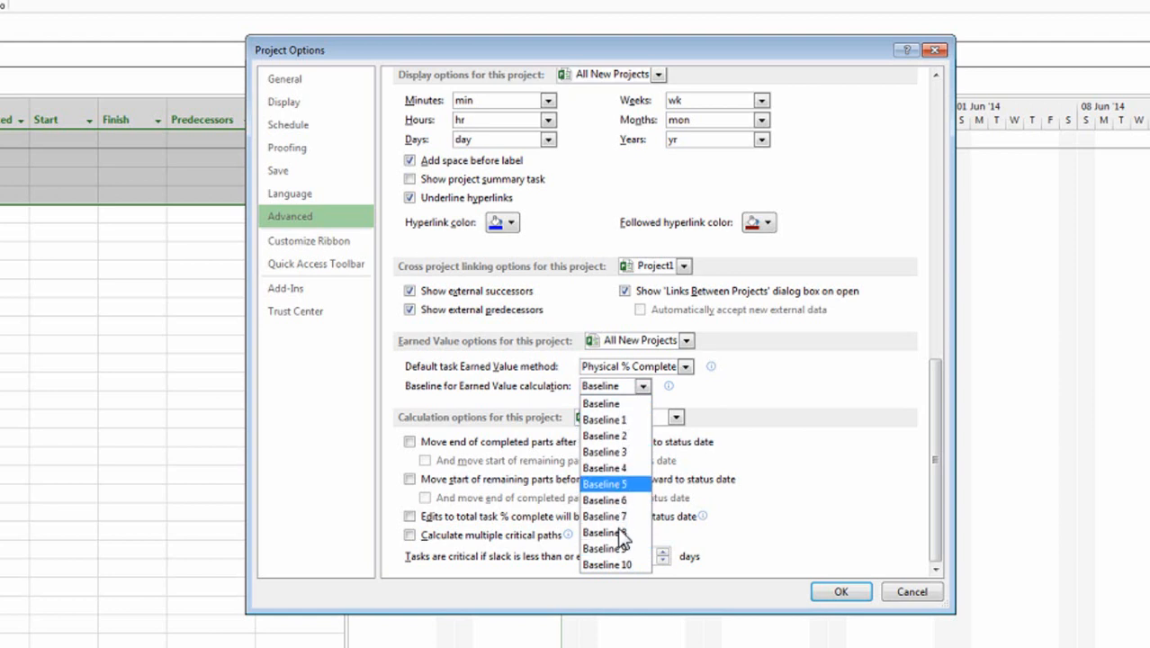
pyautogui.click(851, 387)
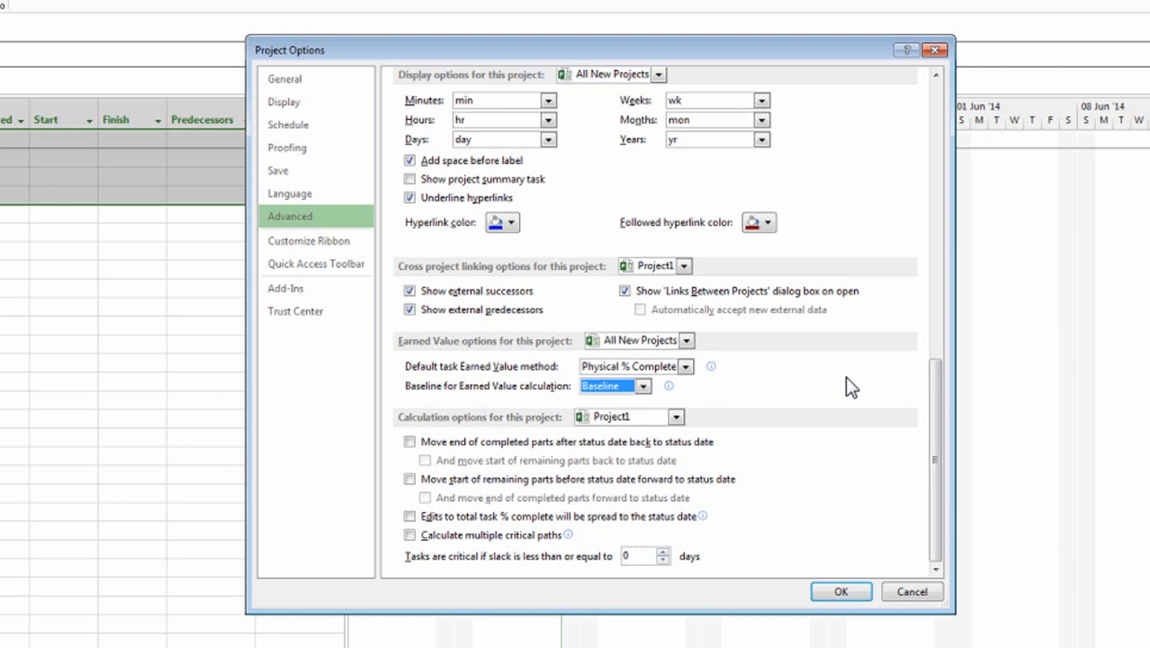
pyautogui.click(676, 417)
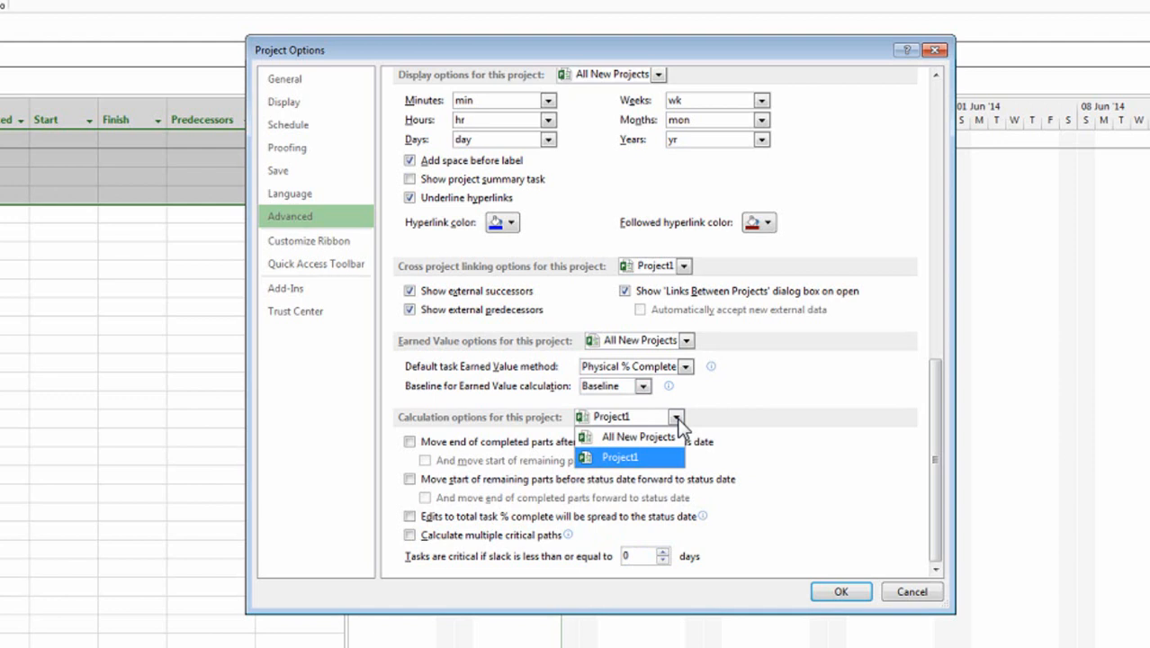
pyautogui.click(670, 439)
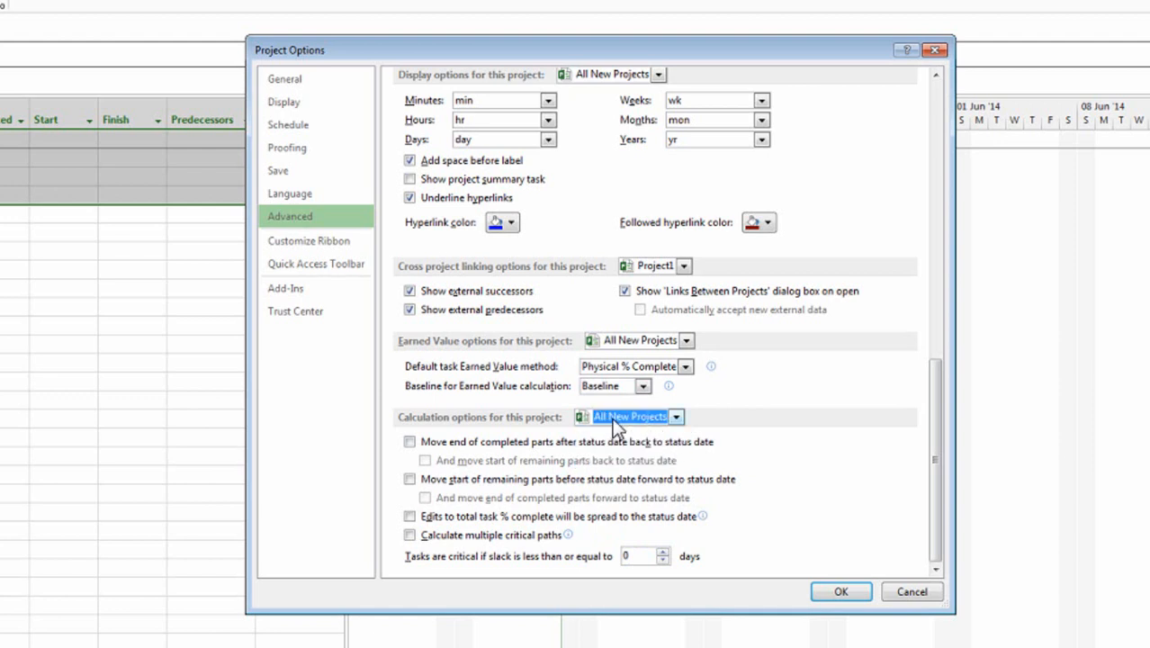
# - Try the calculation options that move completed and remaining parts to the status date, and turn them off again
pyautogui.click(409, 442)
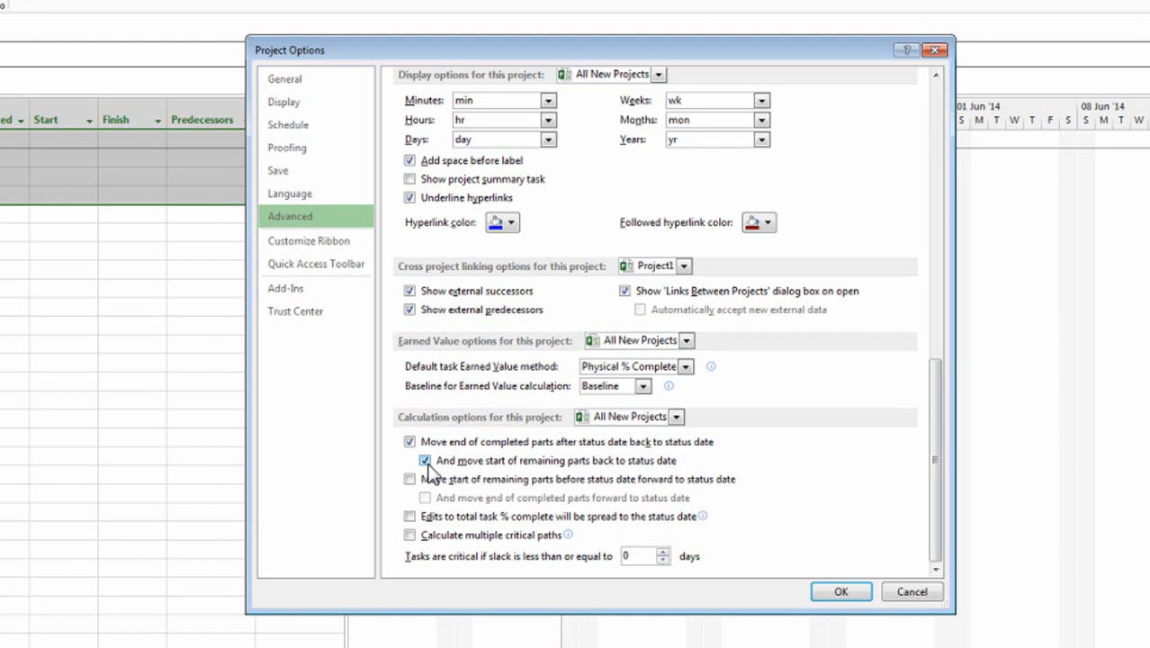
pyautogui.click(425, 460)
pyautogui.click(410, 442)
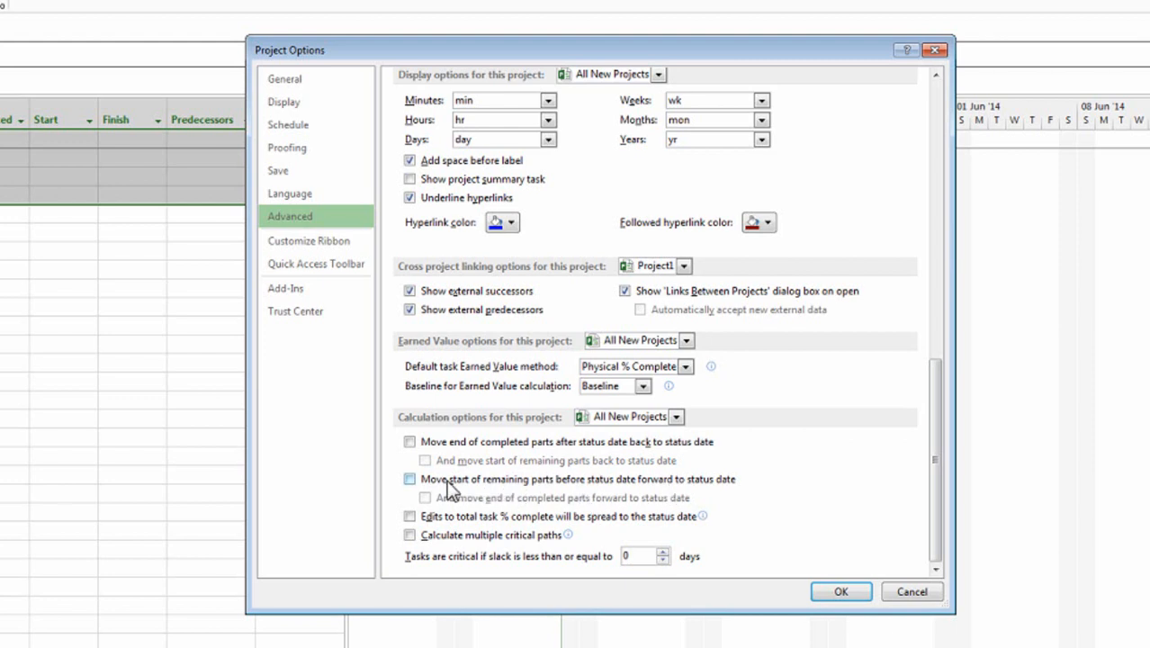
pyautogui.click(410, 480)
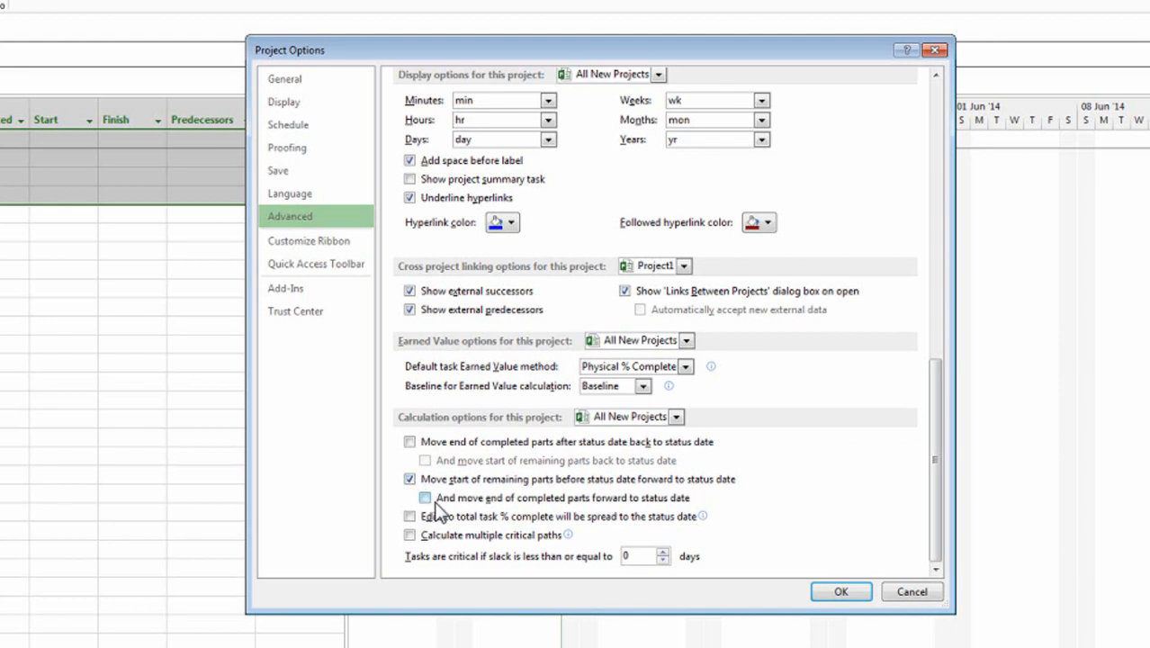
pyautogui.click(426, 499)
pyautogui.click(411, 480)
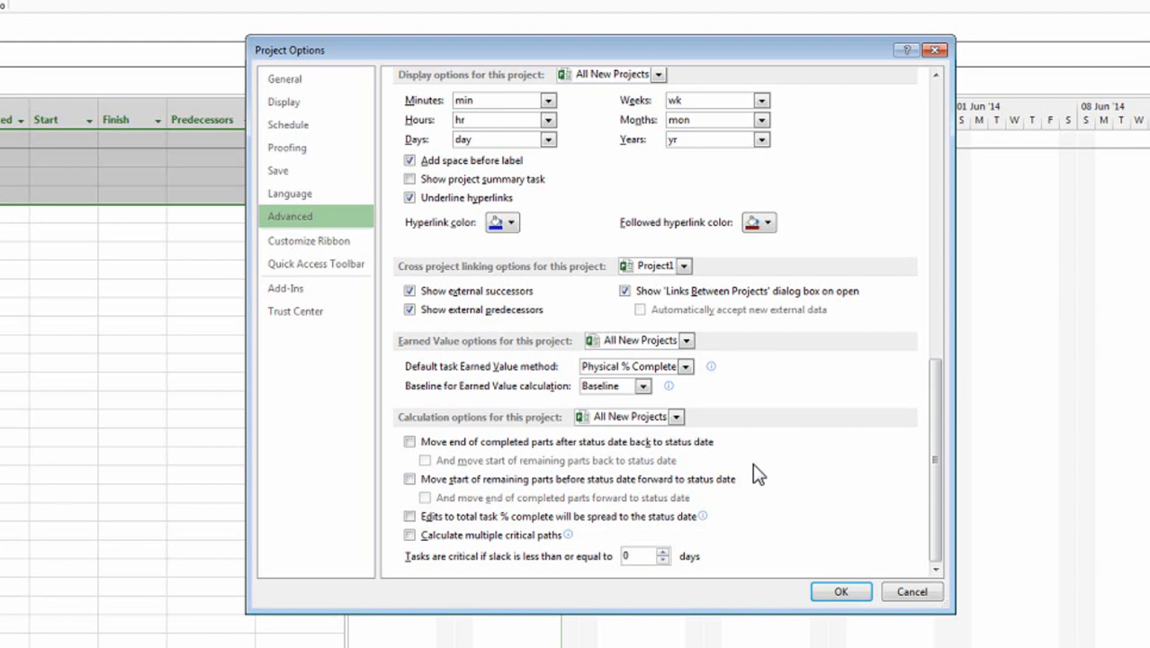
# - Check which projects the cross project linking, Earned Value and calculation options apply to
pyautogui.click(684, 266)
pyautogui.click(832, 405)
pyautogui.click(686, 340)
pyautogui.click(686, 340)
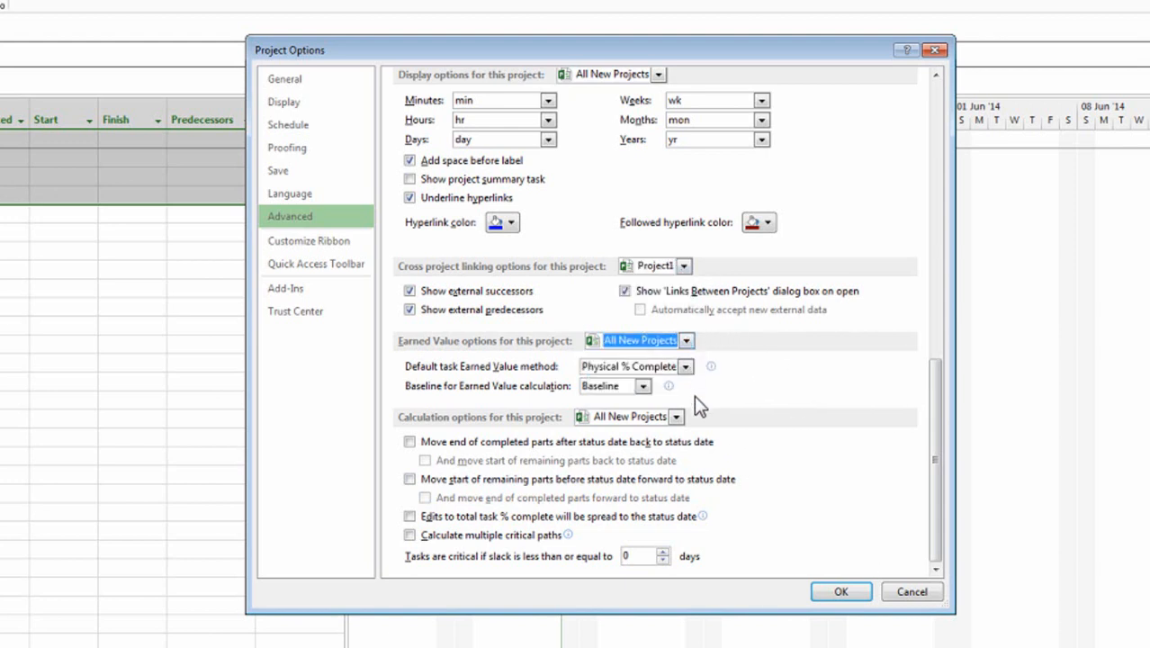
pyautogui.click(676, 417)
pyautogui.click(676, 416)
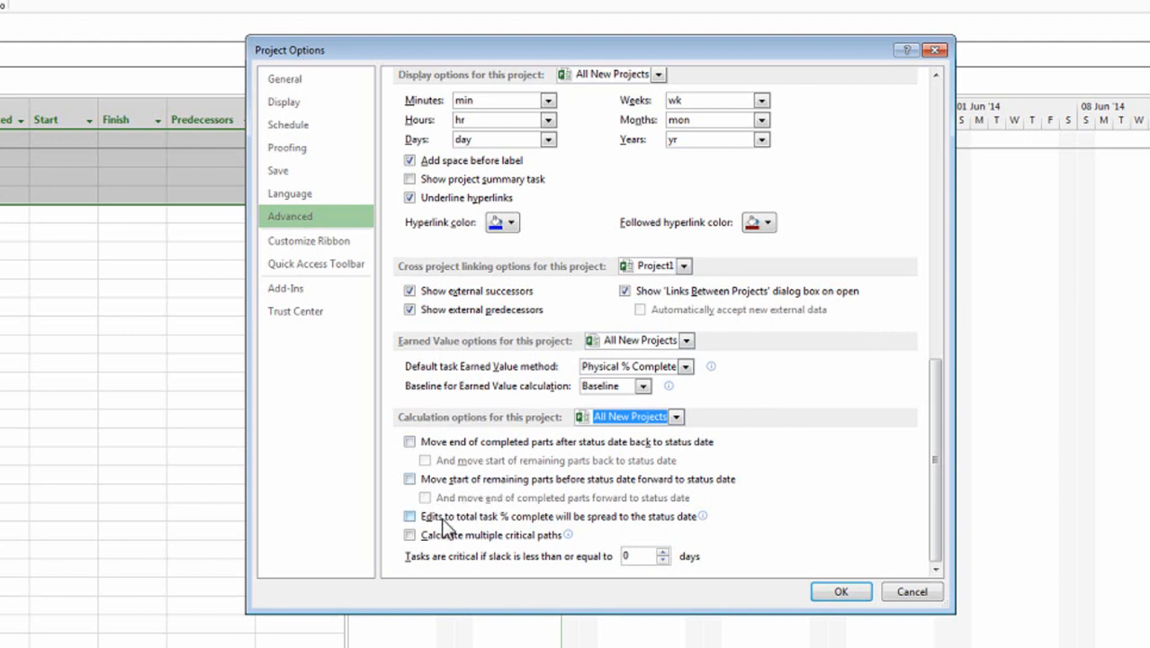
# - Try calculating multiple critical paths and a critical task slack of 5 days, and restore both settings
pyautogui.moveTo(441, 522)
pyautogui.click(411, 536)
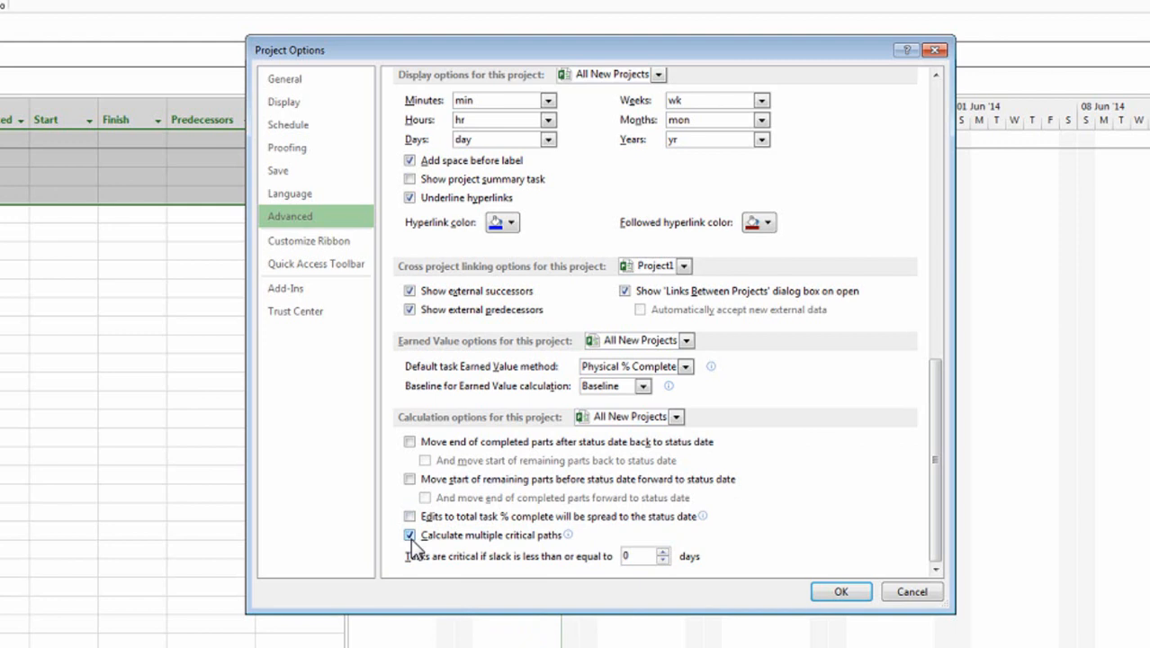
pyautogui.click(411, 536)
pyautogui.moveTo(650, 553); pyautogui.dragTo(617, 558)
pyautogui.write('5')
pyautogui.press('BackSpace')
pyautogui.click(664, 560)
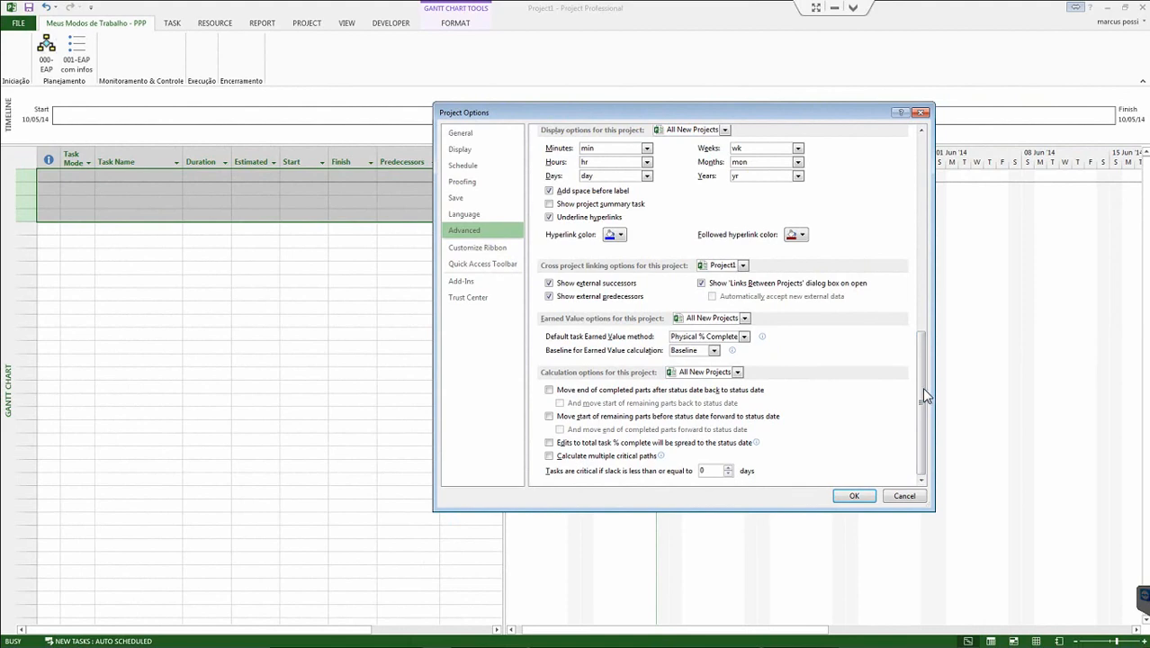
# - Review the advanced options once more and apply the project option changes
pyautogui.moveTo(921, 387); pyautogui.dragTo(933, 135)
pyautogui.moveTo(925, 229); pyautogui.dragTo(923, 434)
pyautogui.click(853, 497)
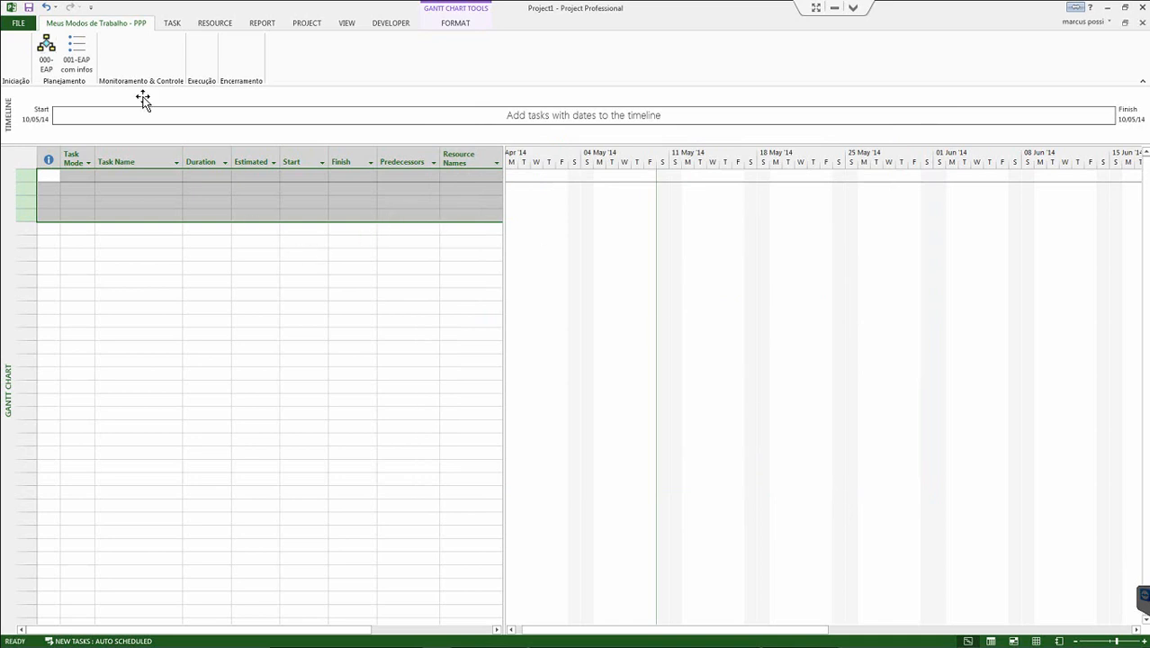
# - Reopen the project options to view the General settings, and close them without changes
pyautogui.click(18, 27)
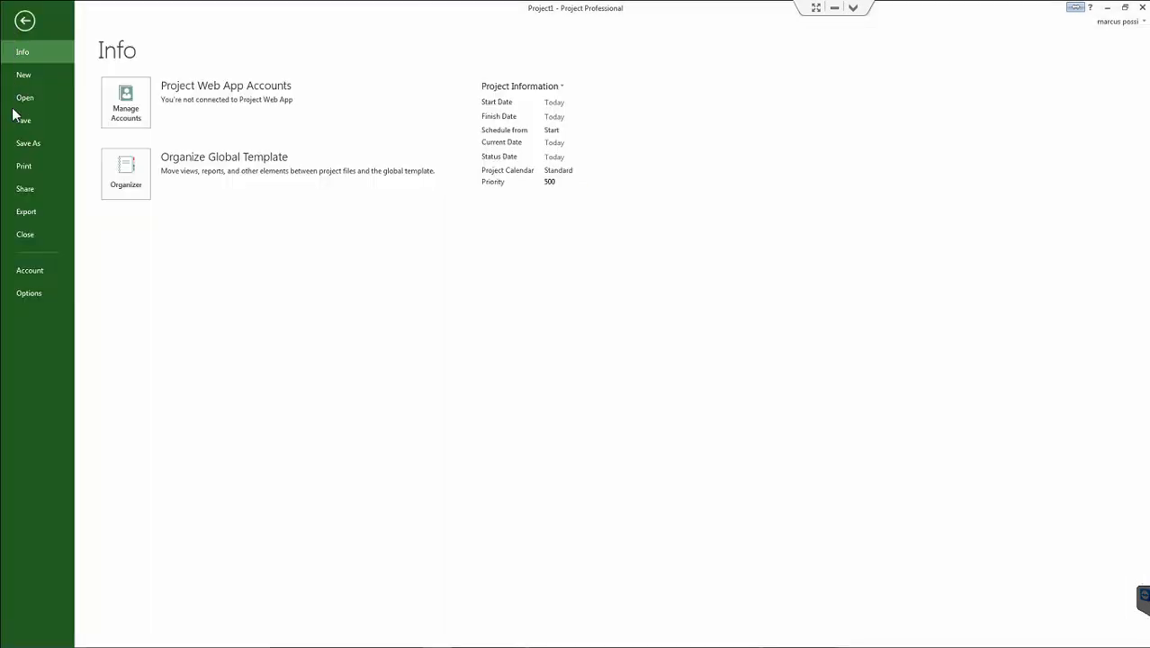
pyautogui.click(28, 292)
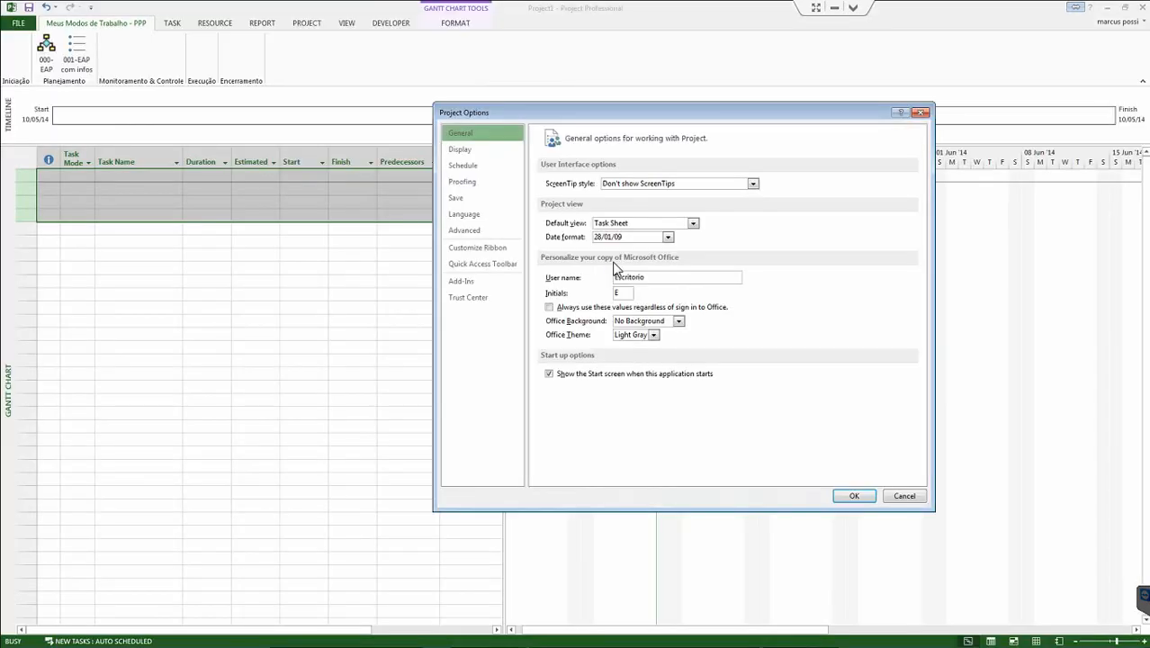
pyautogui.click(920, 113)
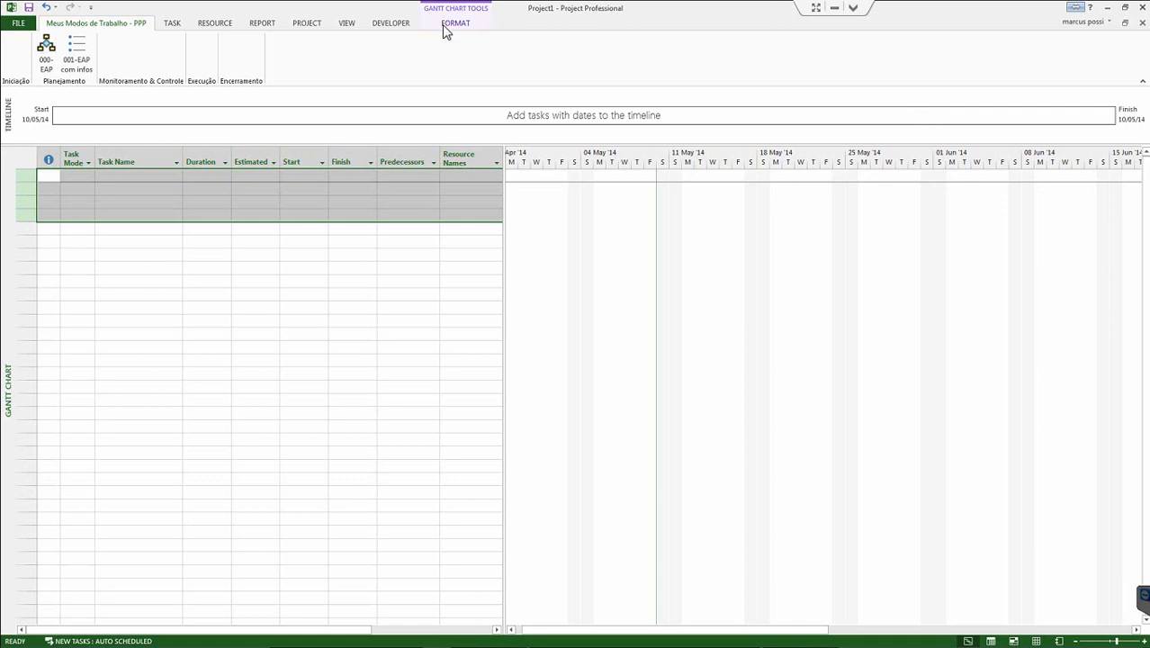
# - Open the Organizer, reposition its window, and examine the views available in Global.MPT and Project1
pyautogui.click(306, 23)
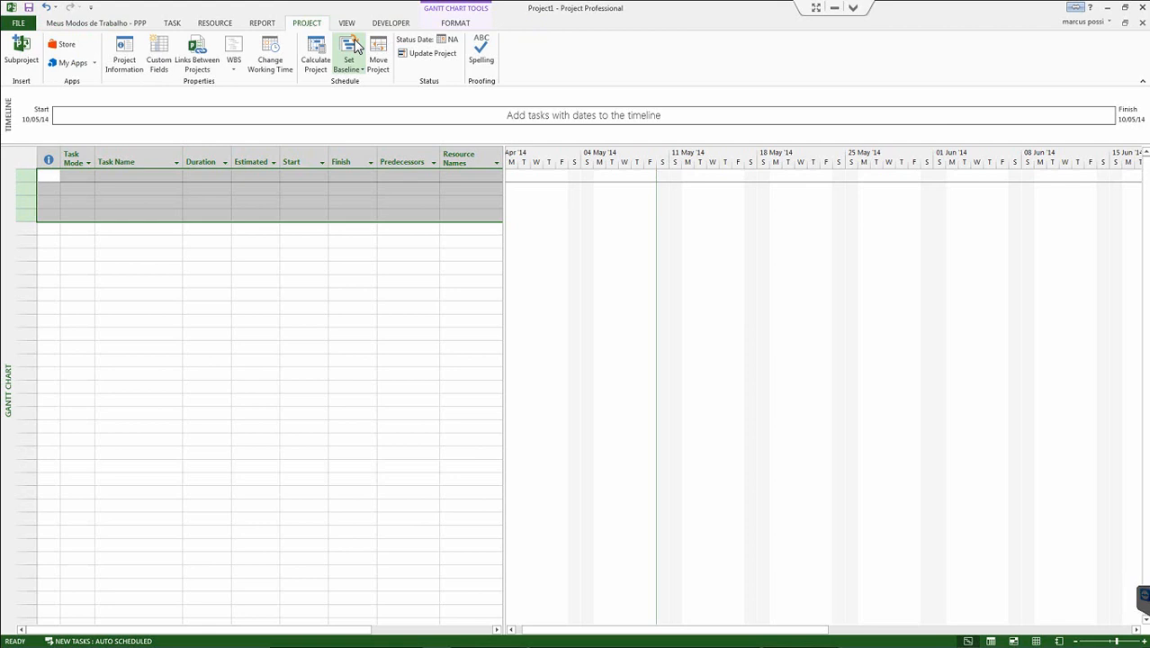
pyautogui.click(406, 25)
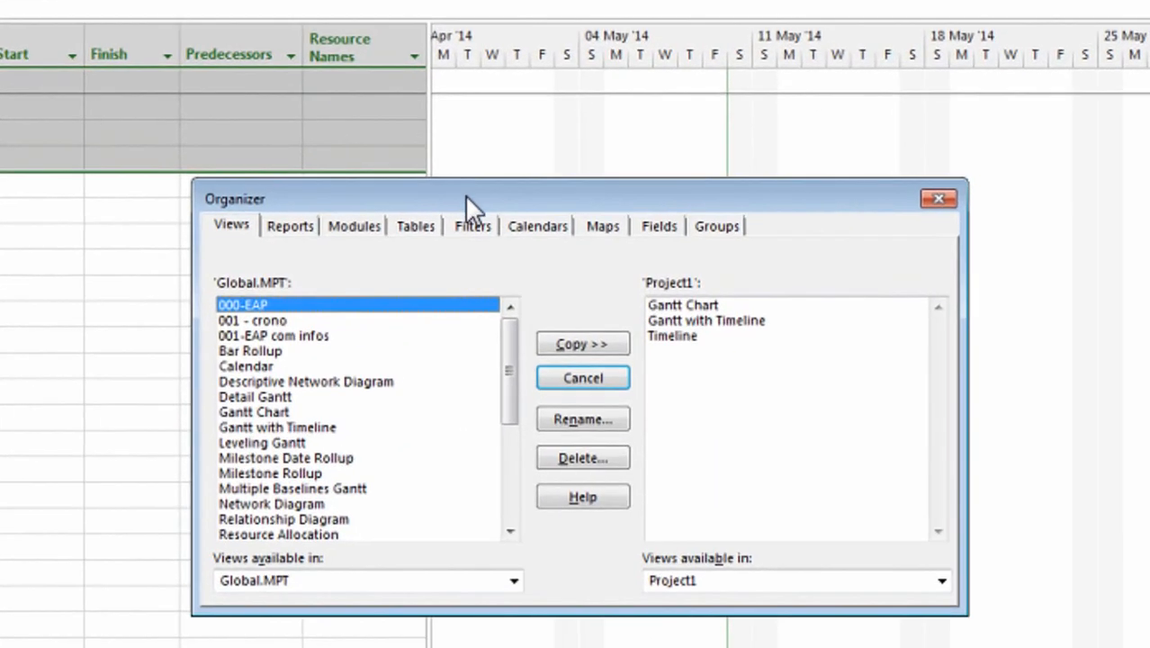
pyautogui.moveTo(499, 218); pyautogui.dragTo(470, 96)
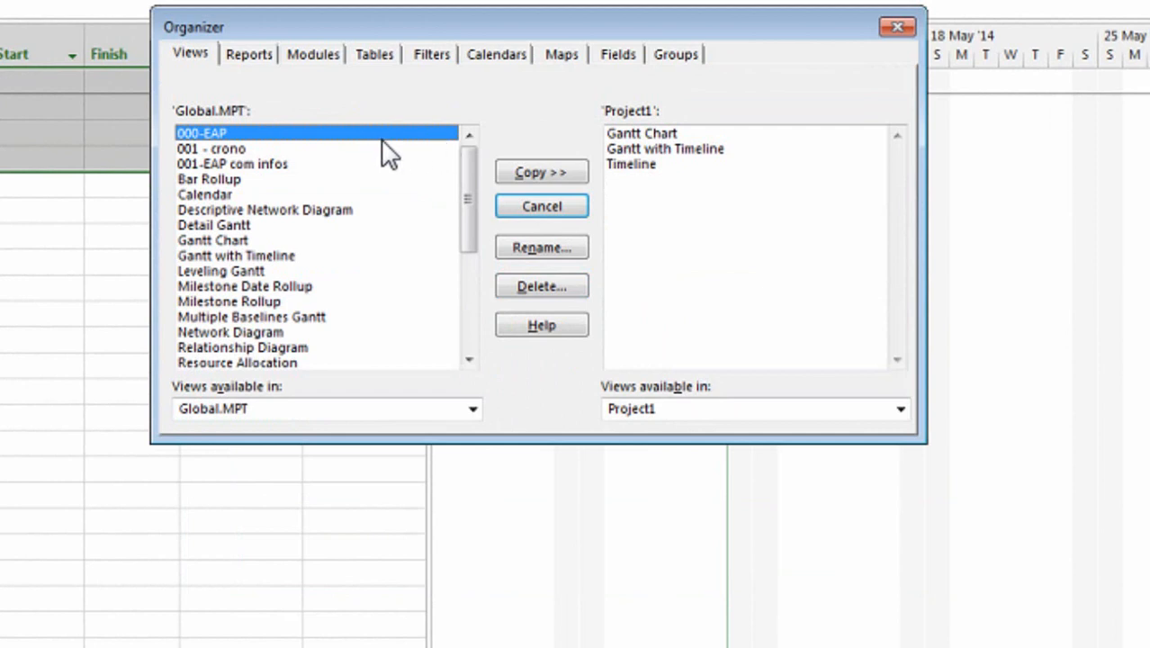
pyautogui.moveTo(467, 167); pyautogui.dragTo(294, 114)
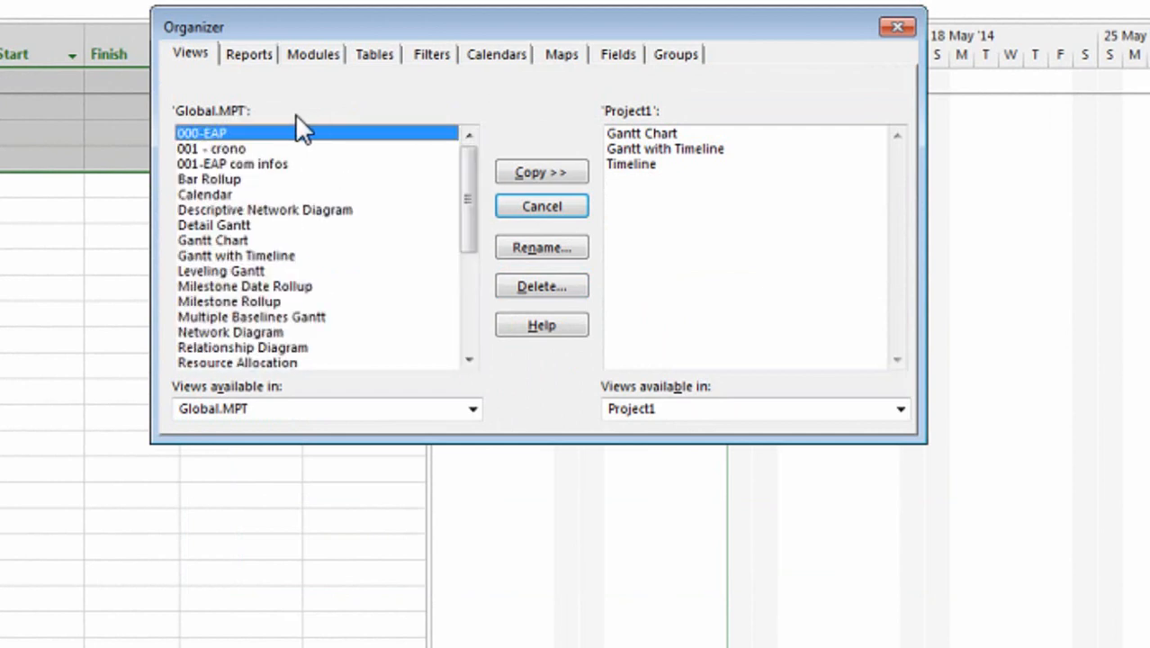
# - Examine the reports, task tables, filters and calendars that the Organizer lists for Global.MPT
pyautogui.click(213, 148)
pyautogui.click(238, 57)
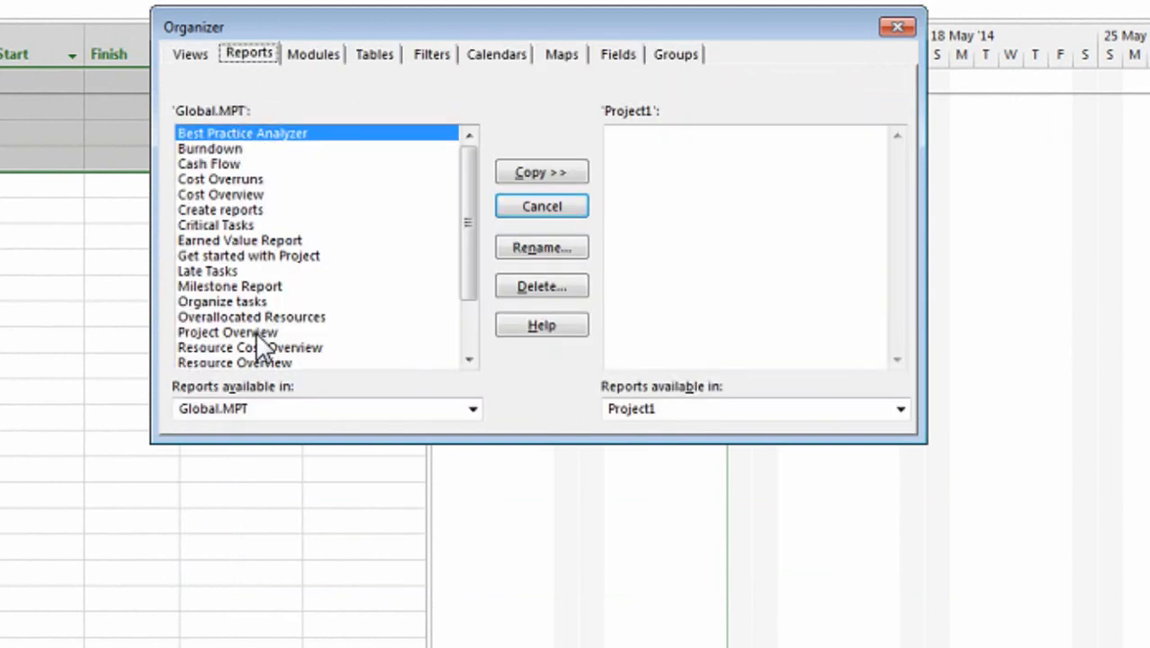
pyautogui.click(256, 408)
pyautogui.click(256, 408)
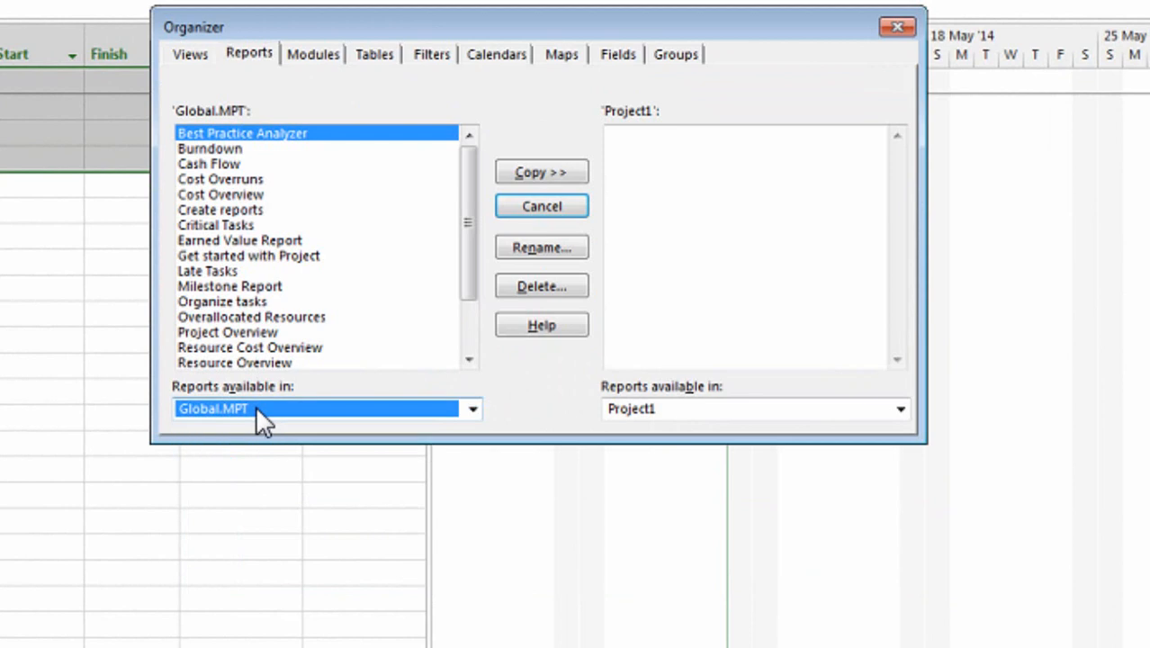
pyautogui.click(379, 65)
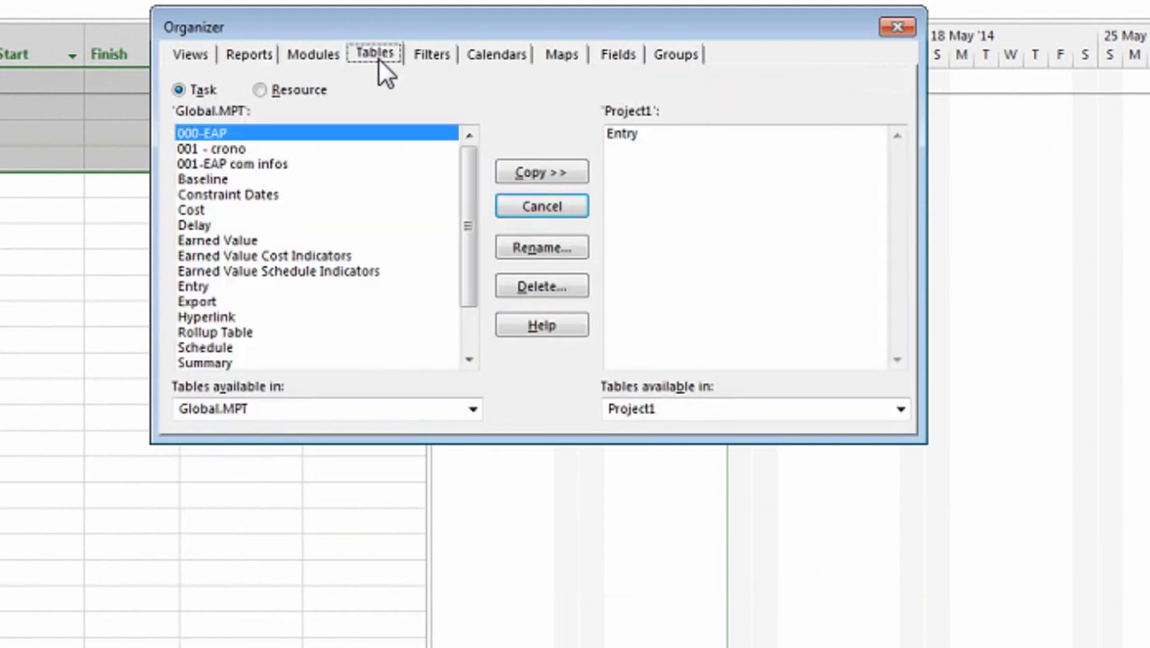
pyautogui.click(429, 63)
pyautogui.click(492, 54)
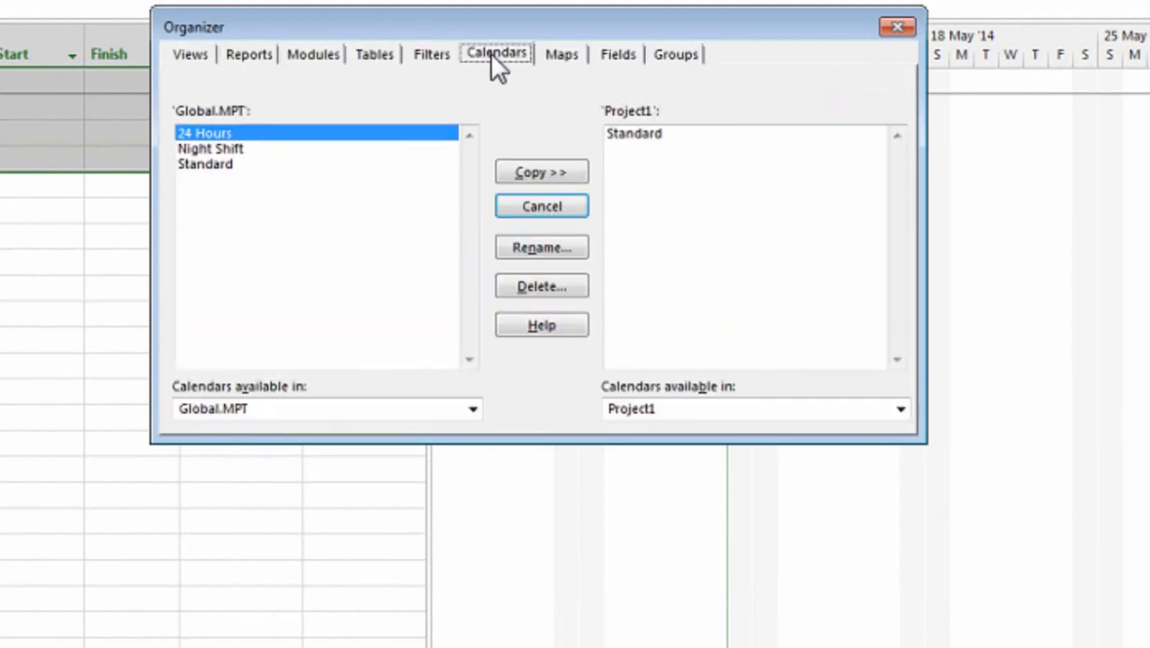
# - Return to the Organizer's views and inspect the Gantt Chart and Timeline views stored in Project1
pyautogui.click(199, 54)
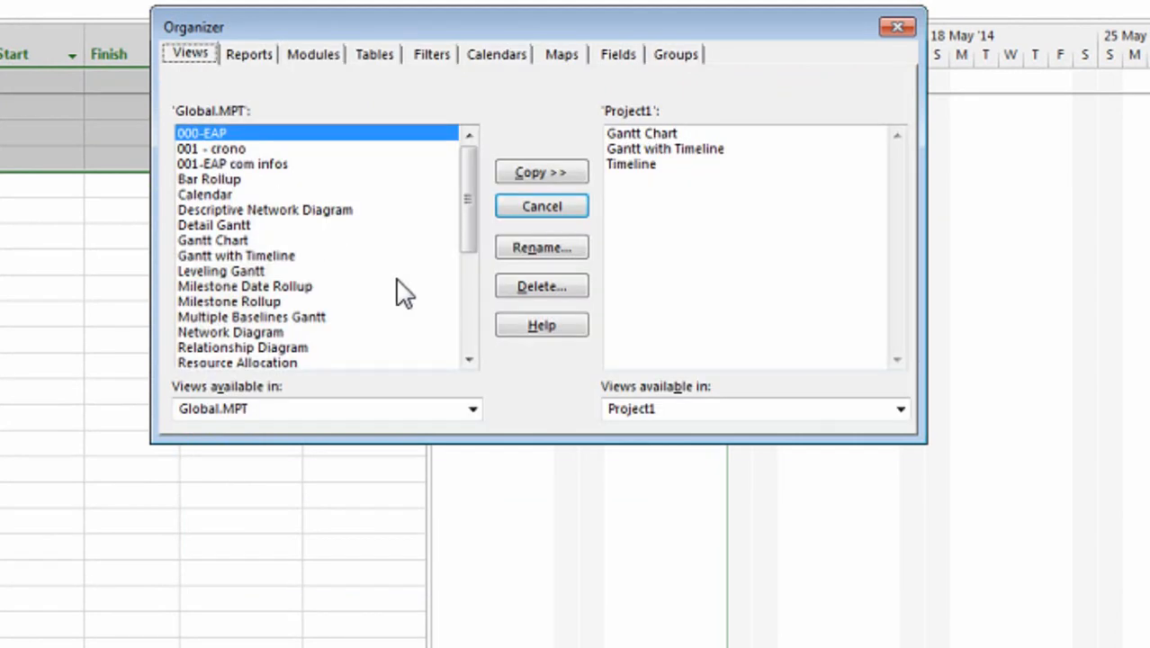
pyautogui.click(634, 410)
pyautogui.click(637, 430)
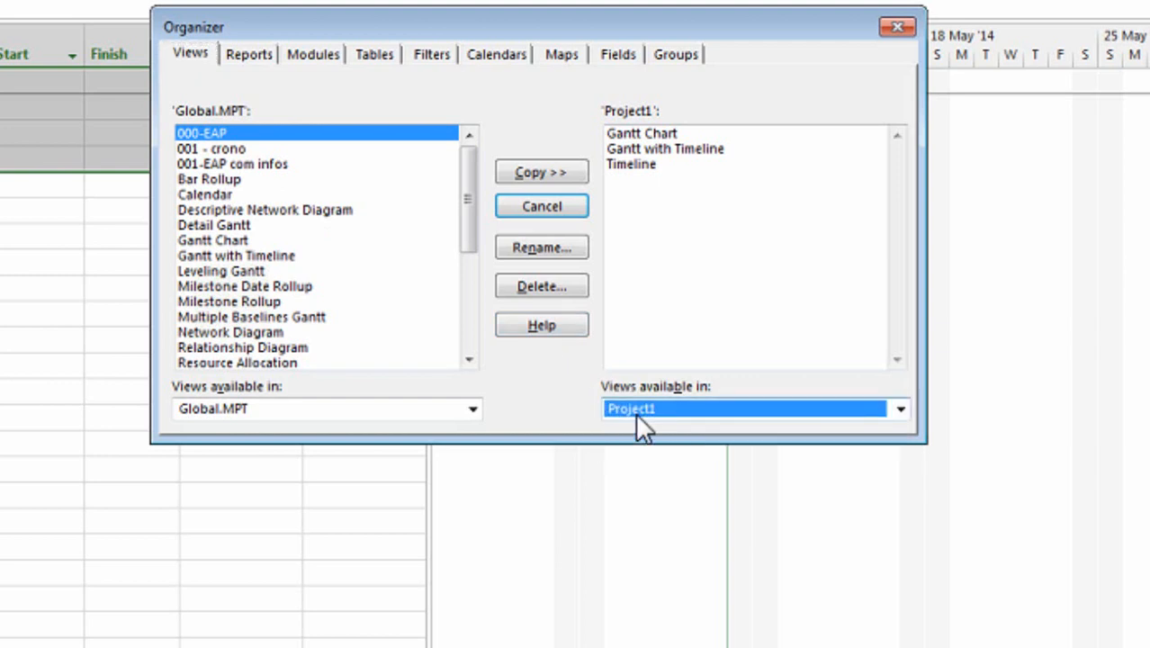
pyautogui.click(681, 137)
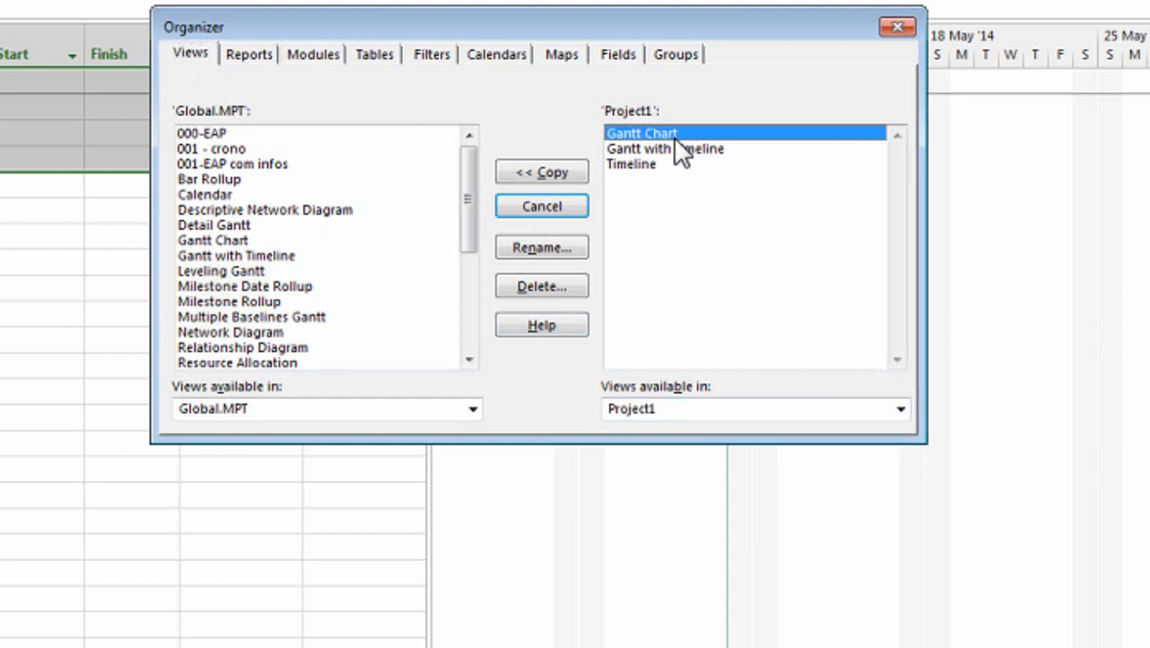
pyautogui.click(661, 166)
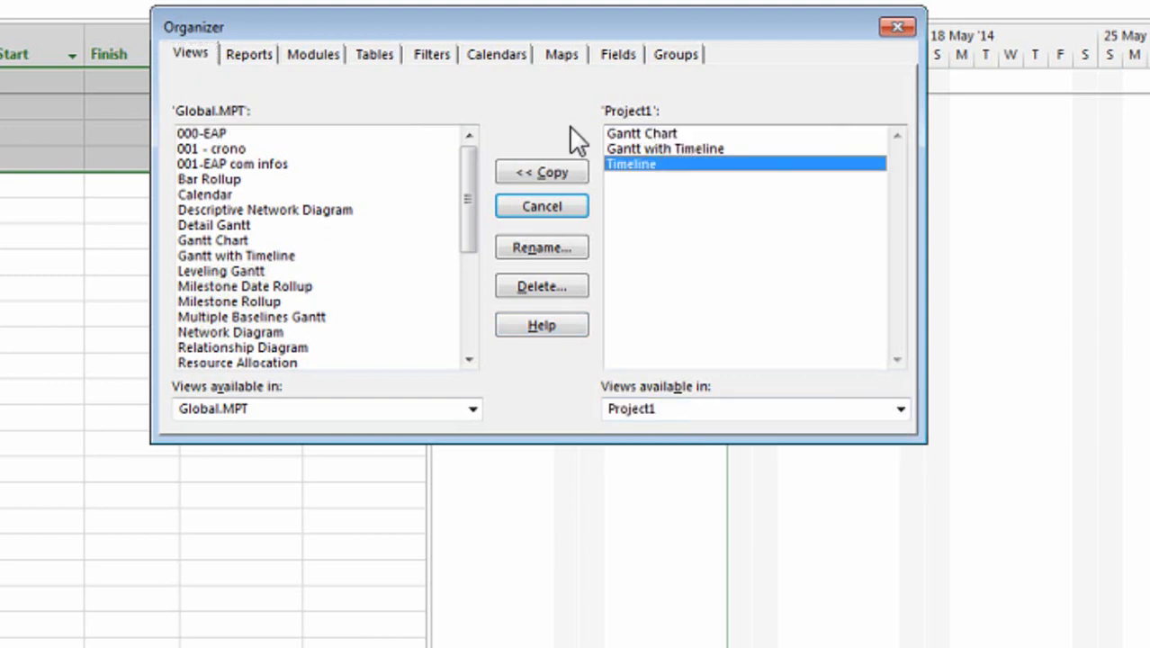
# - Compare the task tables, task filters and calendars in Project1 with those in Global.MPT
pyautogui.click(372, 56)
pyautogui.click(624, 149)
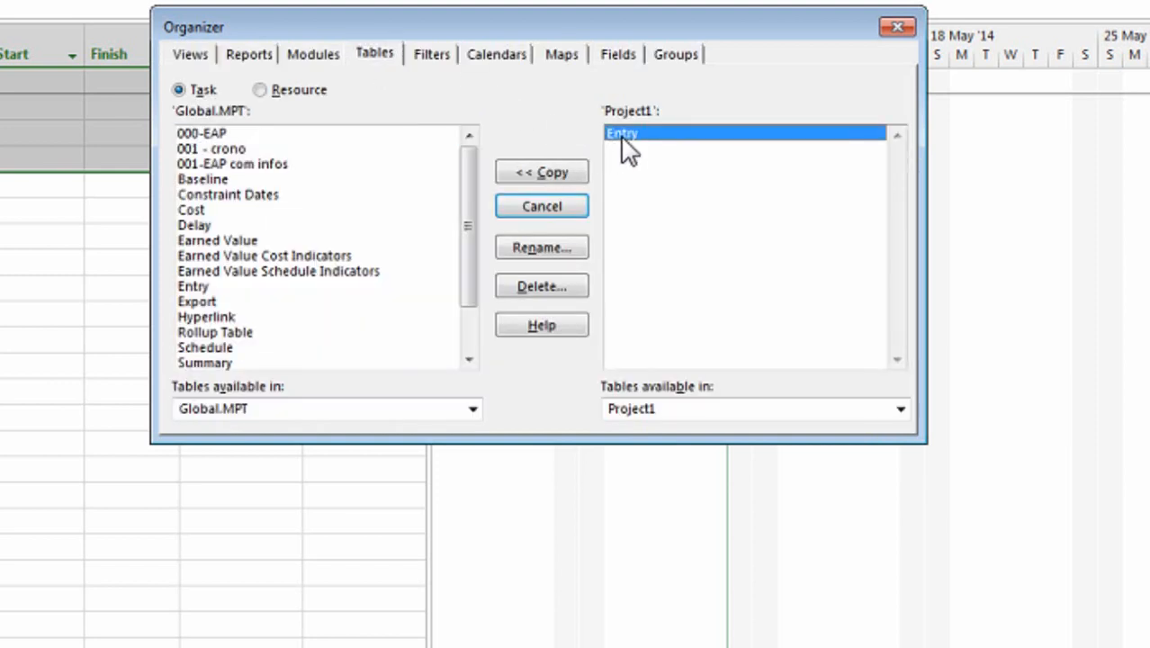
pyautogui.click(440, 56)
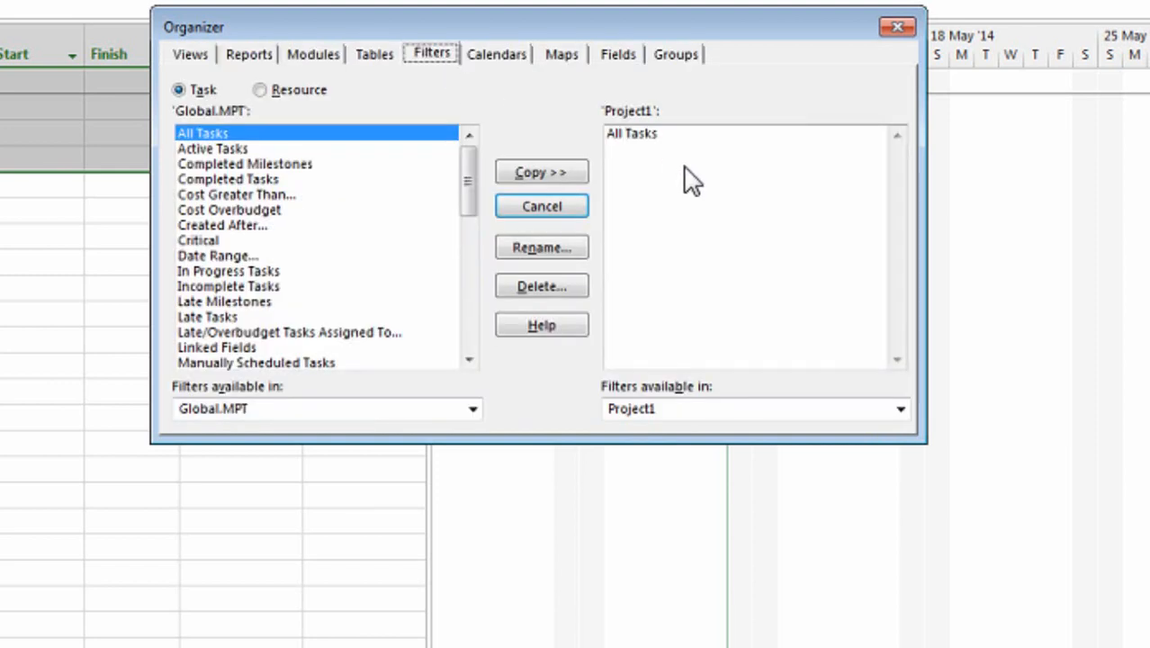
pyautogui.click(498, 56)
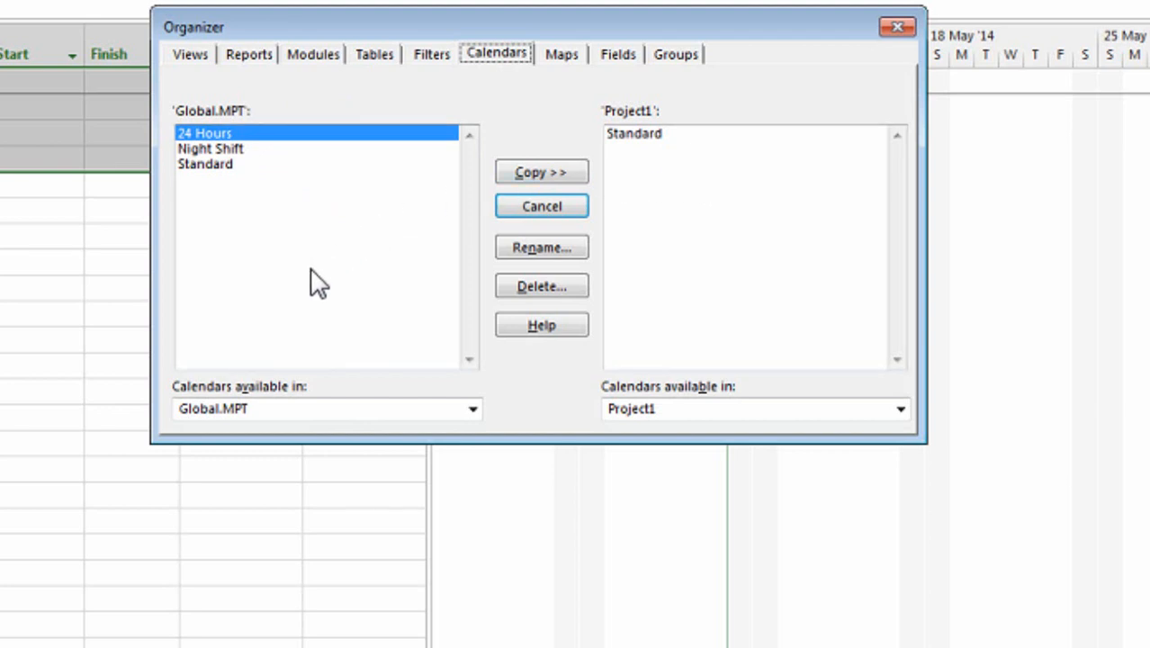
# - Review Project1's Entry table and Gantt Chart view once more, and close the Organizer without copying anything
pyautogui.click(377, 53)
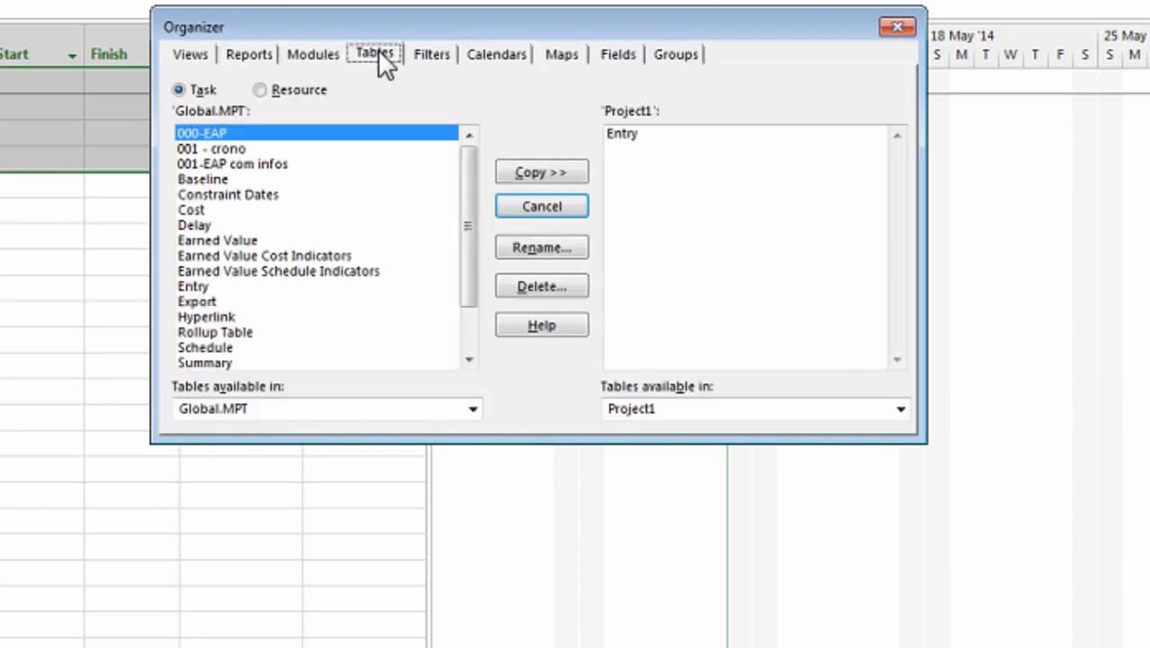
pyautogui.click(642, 133)
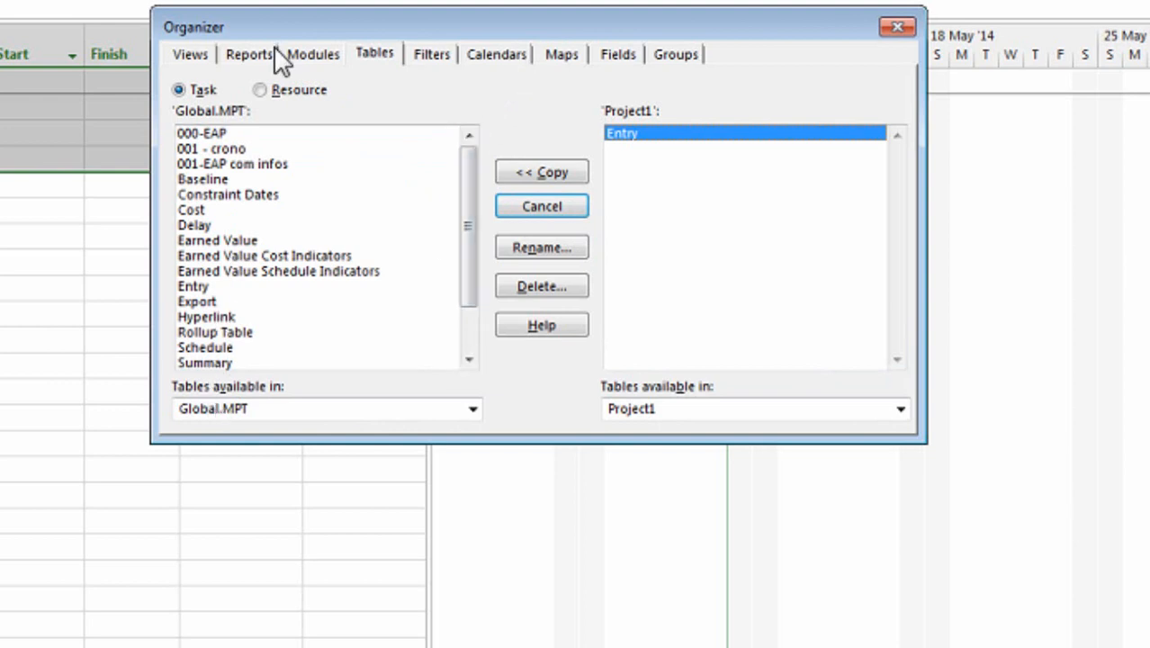
pyautogui.click(367, 50)
pyautogui.click(191, 54)
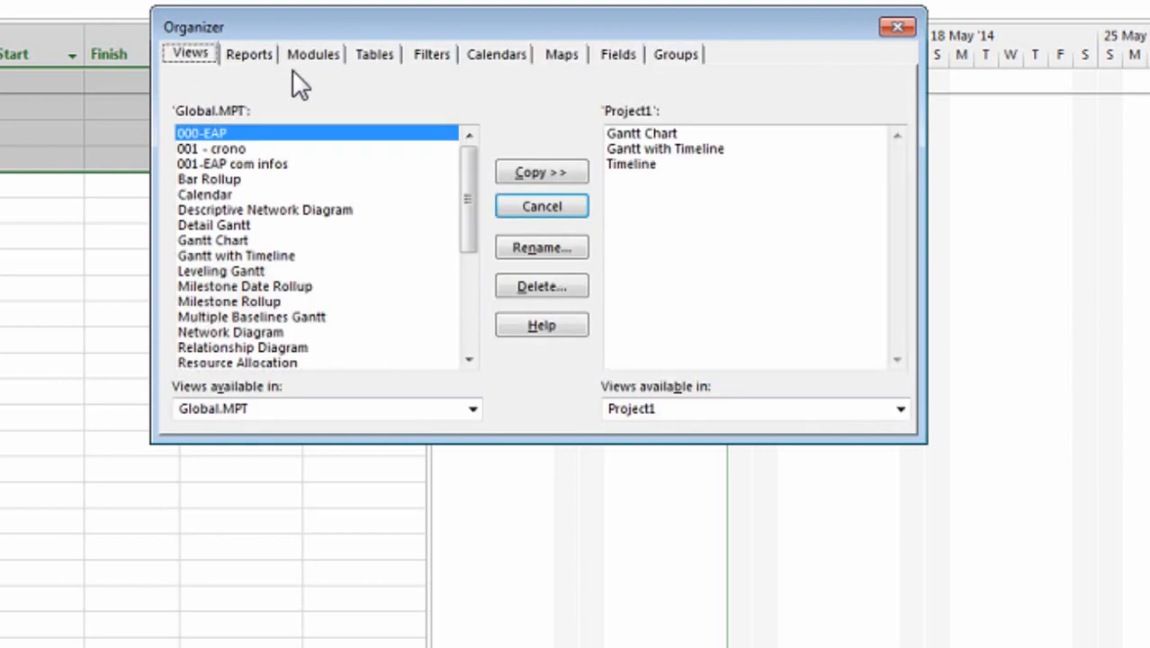
pyautogui.click(643, 134)
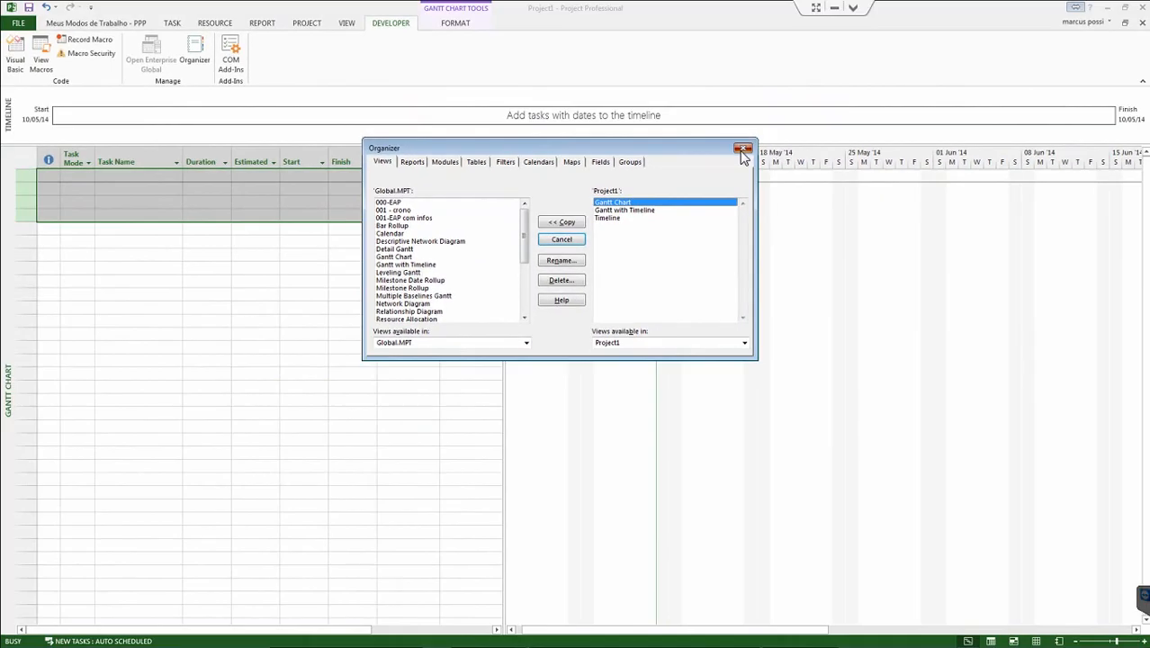
pyautogui.click(897, 27)
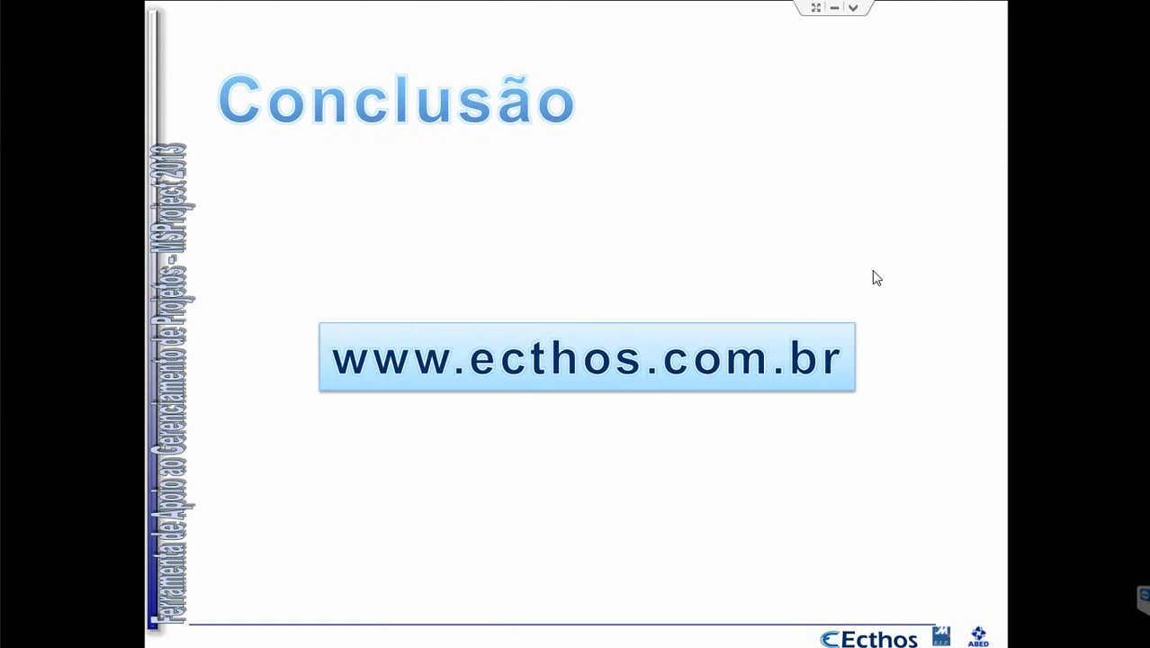
pyautogui.click(873, 271)
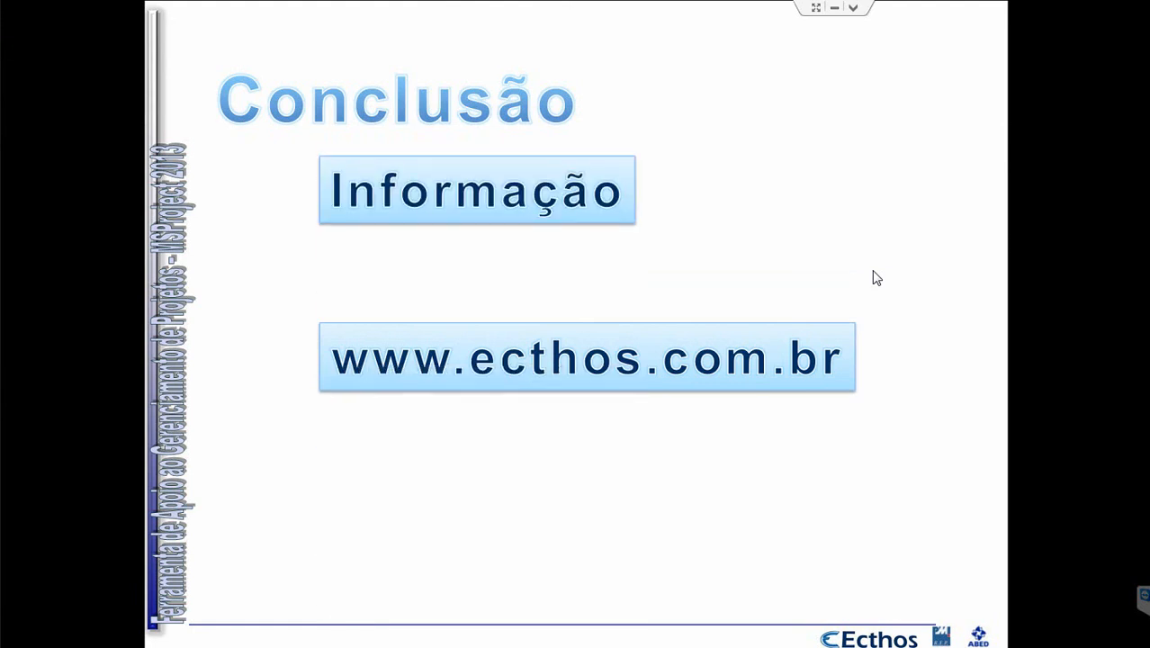